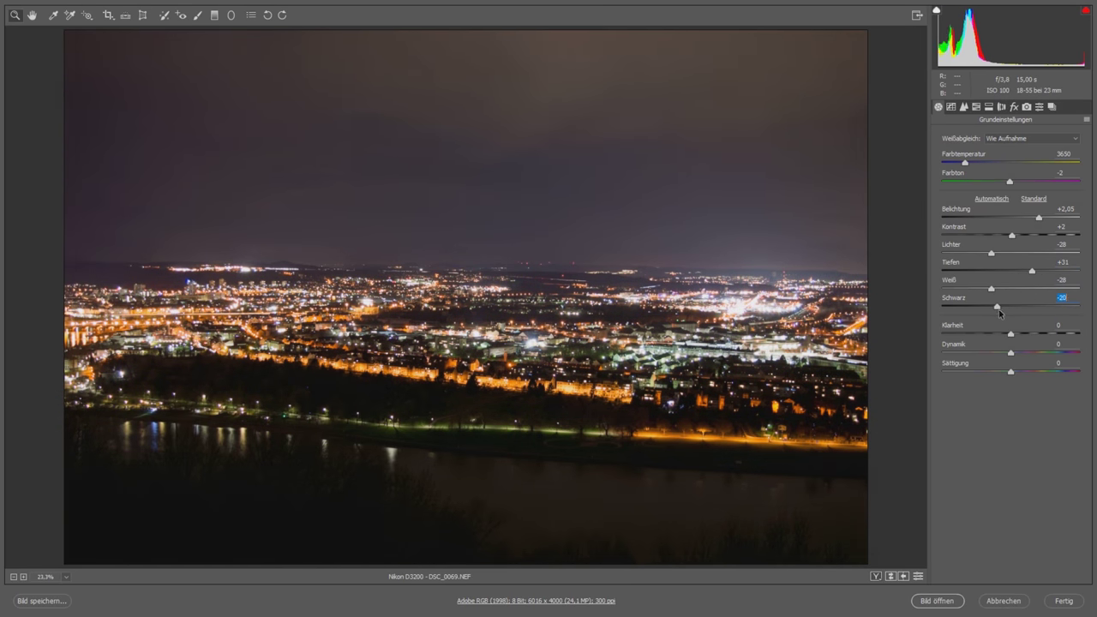
Set Kontrast to +52, Schwarz to +6, Weiß to +5, Klarheit to +23, Sättigung to -8 and Farbtemperatur to 3450 for DSC_0069.NEF.
left_click_drag(1011, 235, 1046, 247)
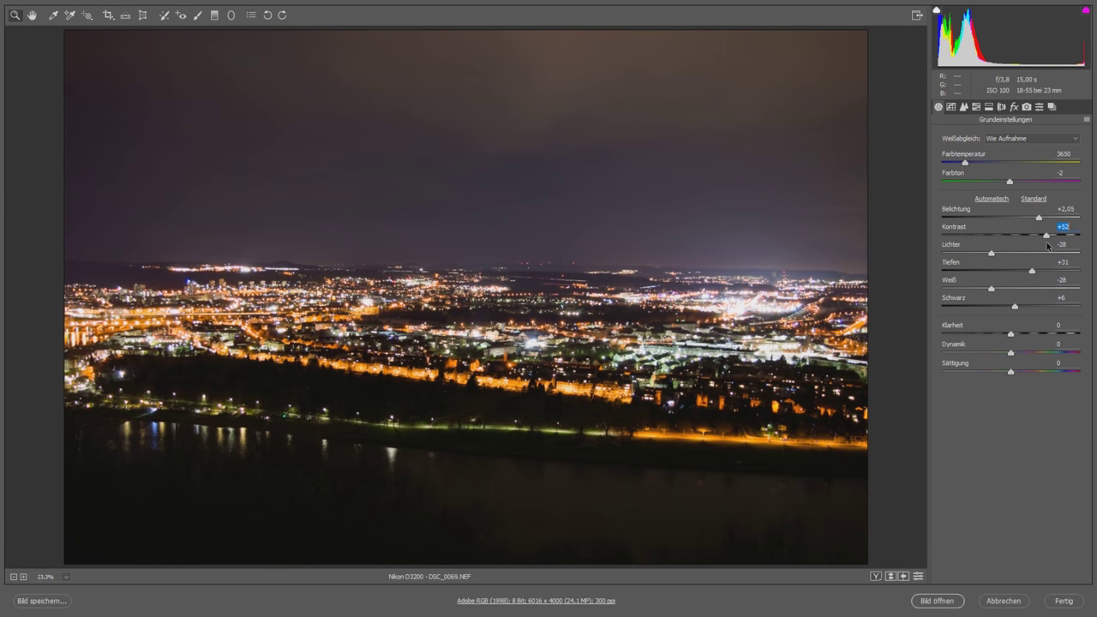
left_click_drag(991, 289, 1015, 292)
left_click_drag(1013, 337, 1005, 378)
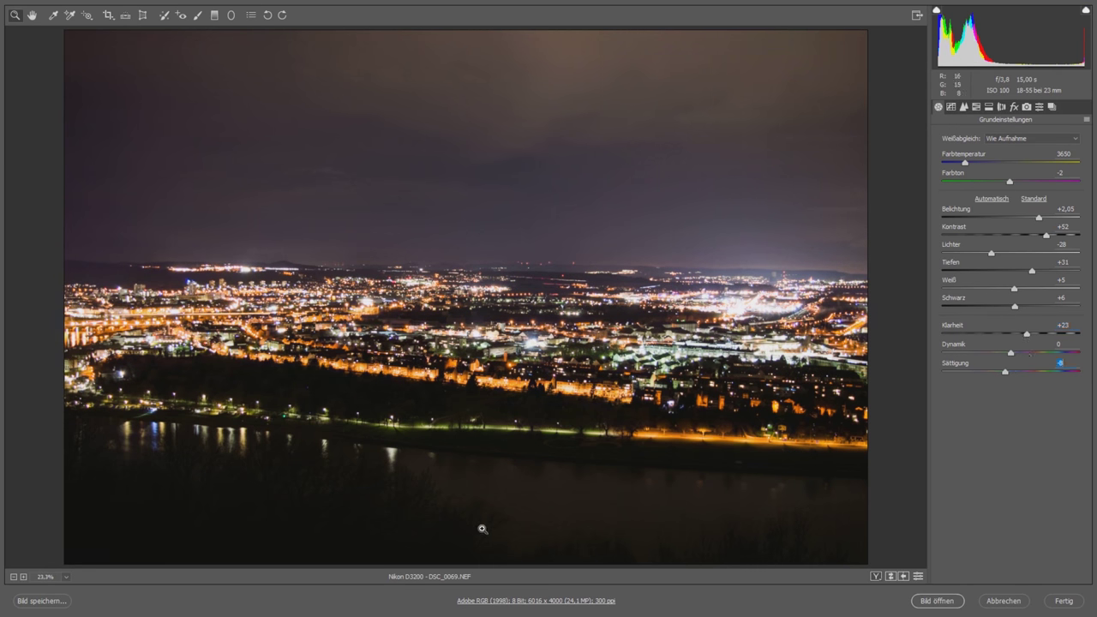
left_click_drag(965, 164, 962, 167)
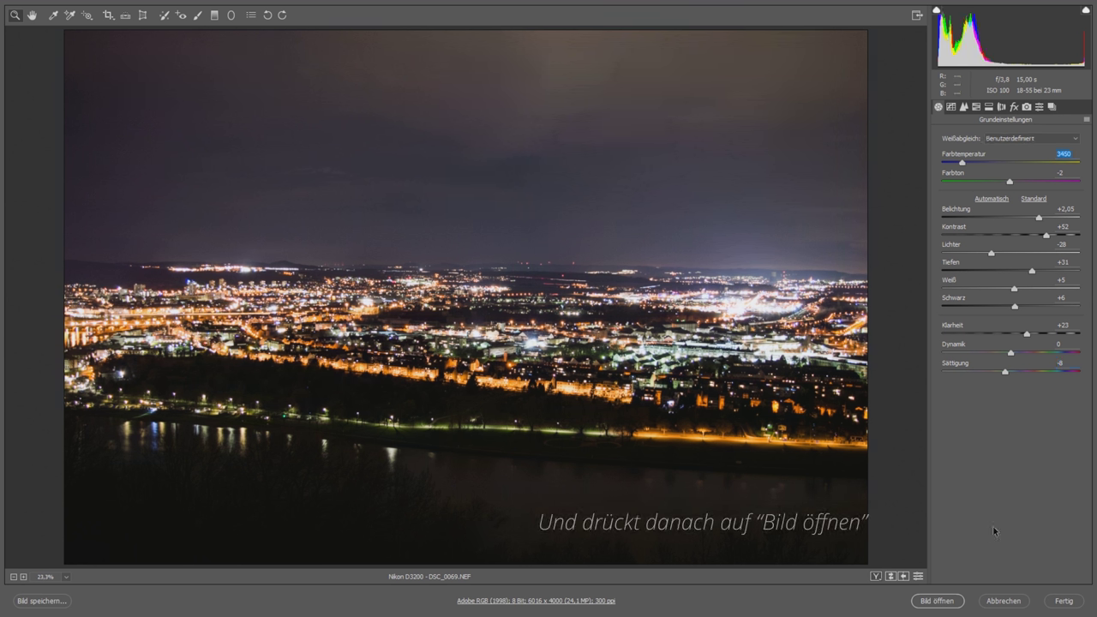
Open the adjusted DSC_0069.NEF as an image, converting its document colours to the working space, and inspect the city lights.
left_click(945, 602)
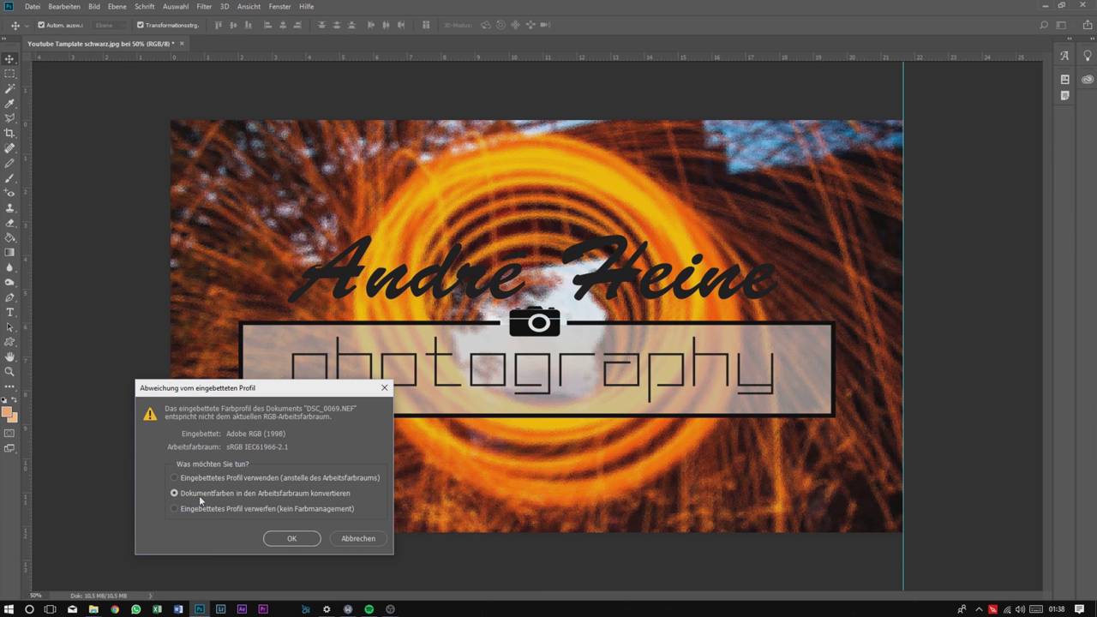
left_click(290, 538)
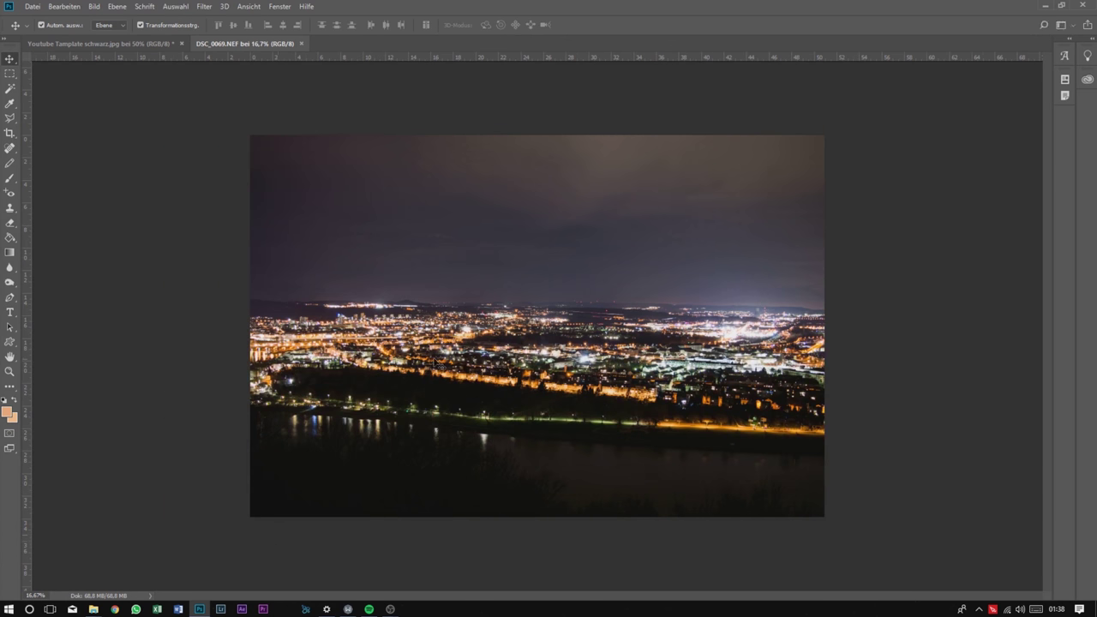
scroll(437, 362, "up", 5)
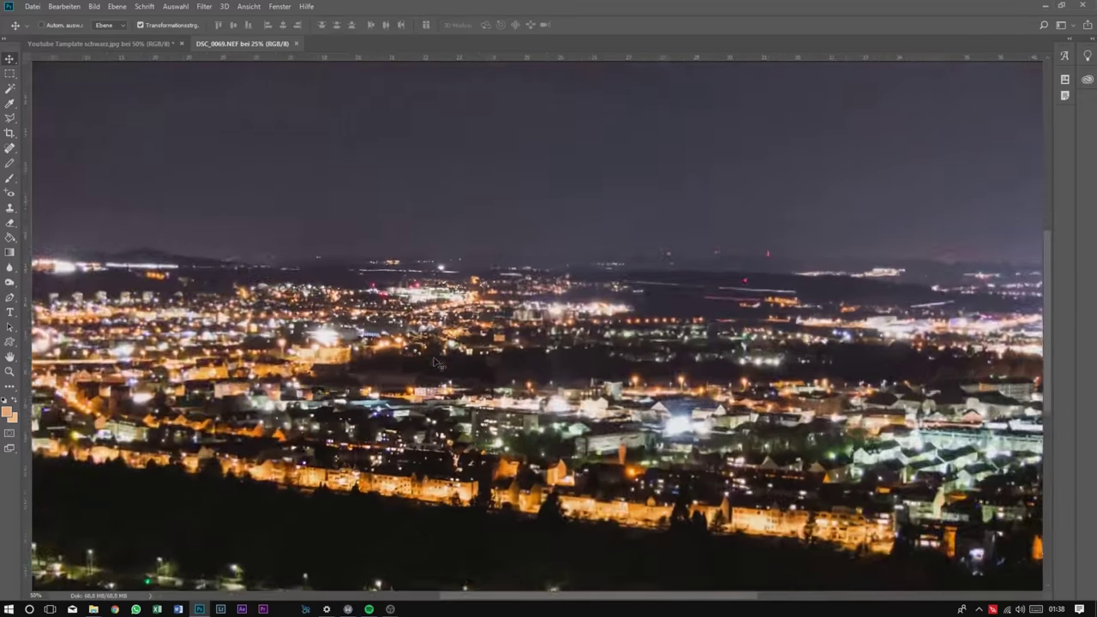
scroll(437, 362, "down", 5)
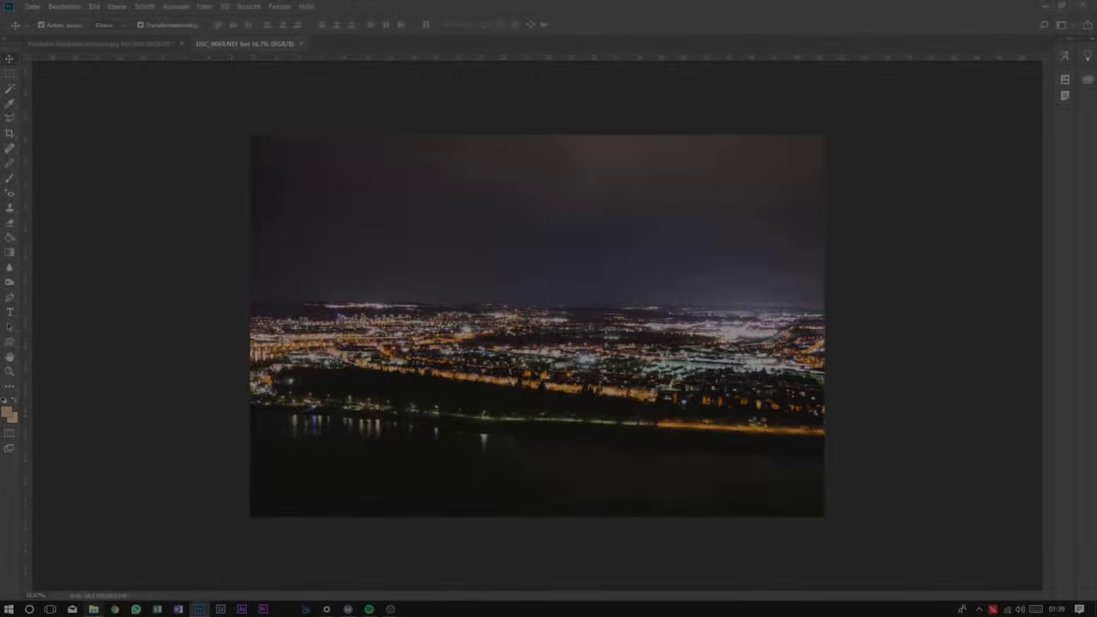
Check the Panorama folder in File Explorer for the DSC_0069.xmp settings file, and return to Photoshop.
mouse_move(102, 607)
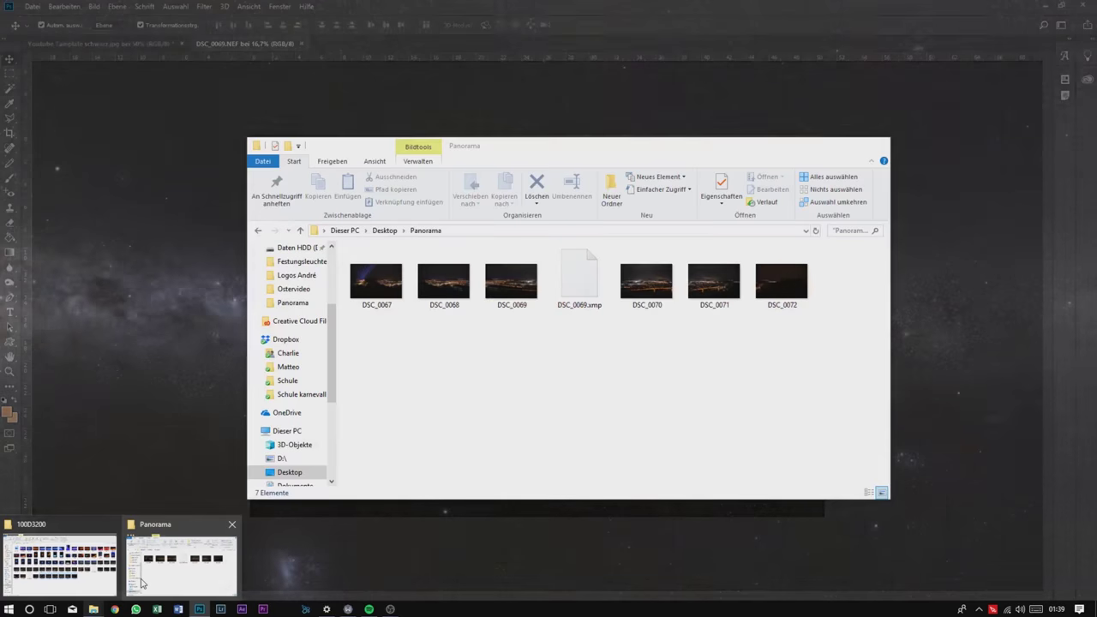
left_click(181, 565)
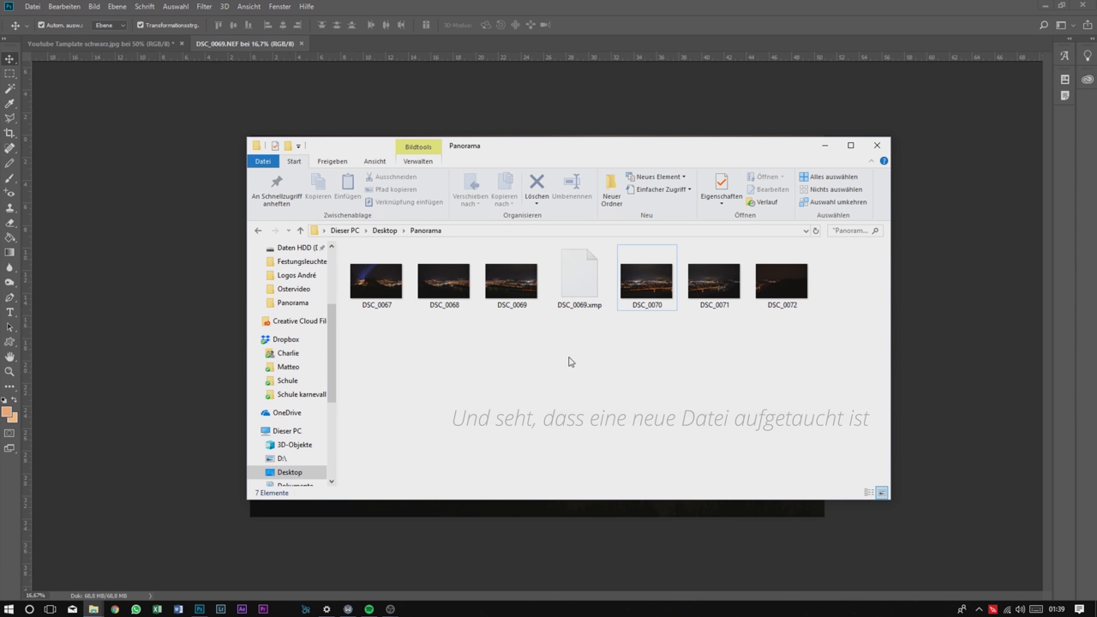
left_click(198, 609)
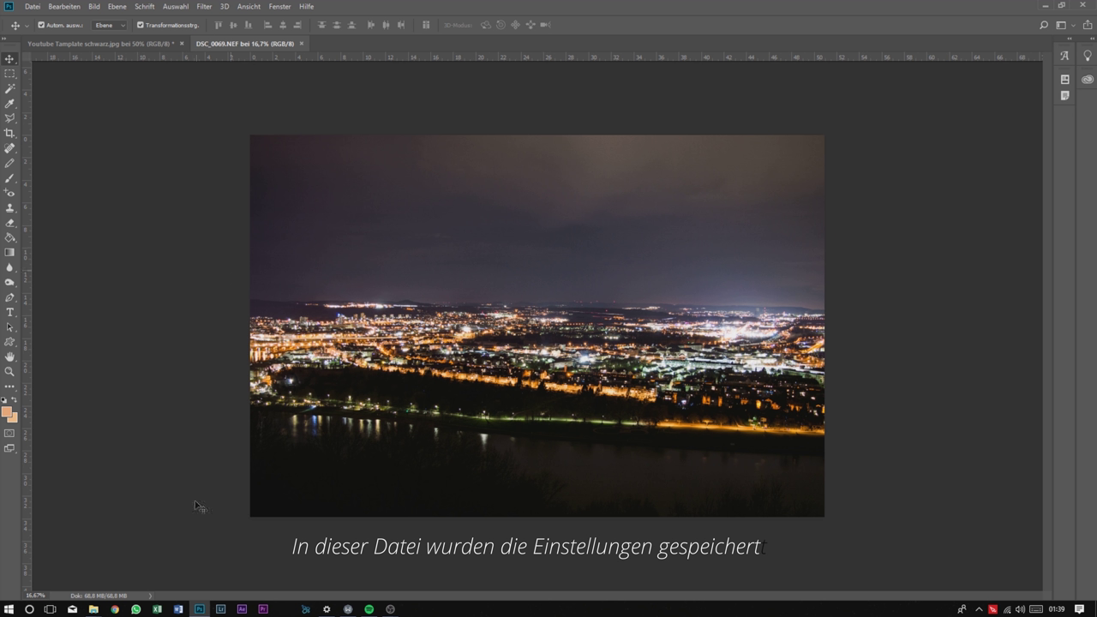
Switch to File Explorer's Panorama folder and duplicate DSC_0069.xmp within the same folder.
mouse_move(93, 609)
left_click(184, 561)
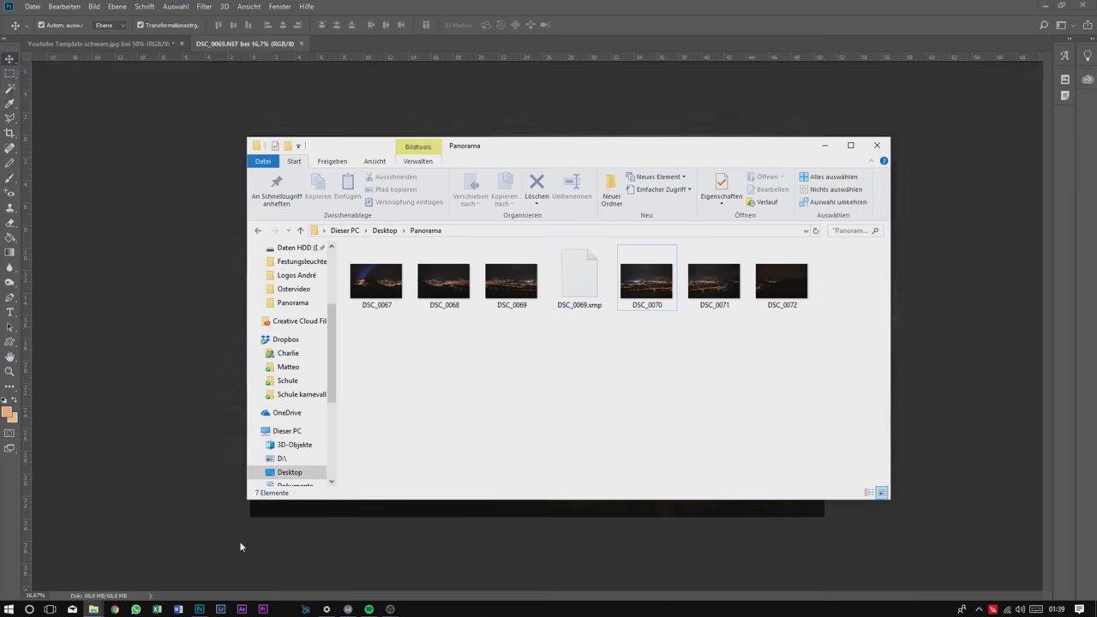
left_click(586, 279)
right_click(588, 288)
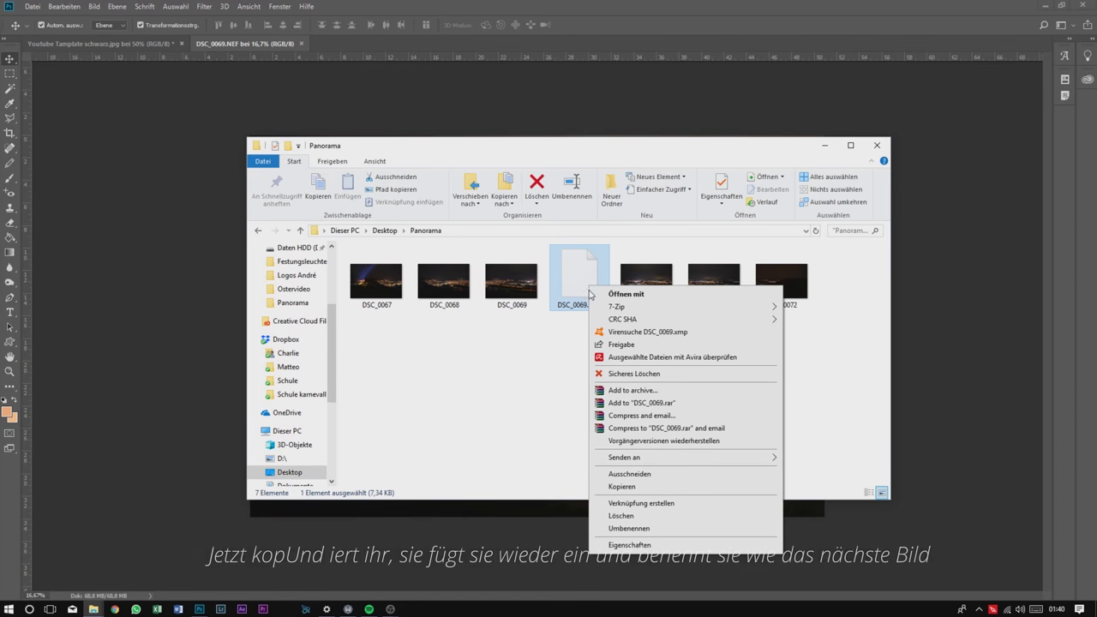
left_click(621, 486)
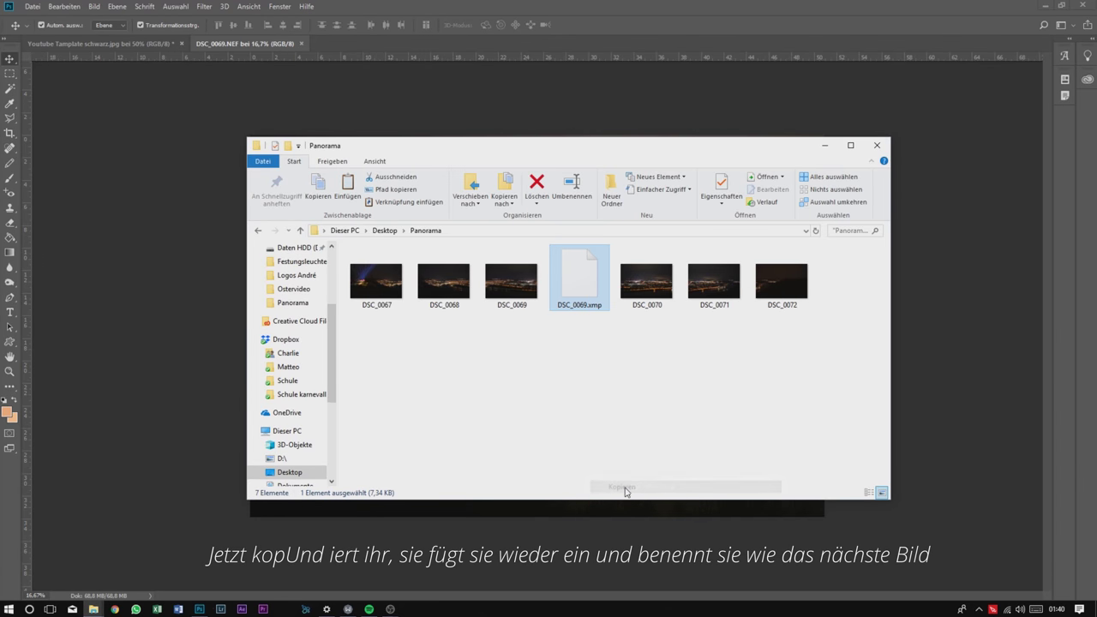
right_click(597, 412)
left_click(621, 486)
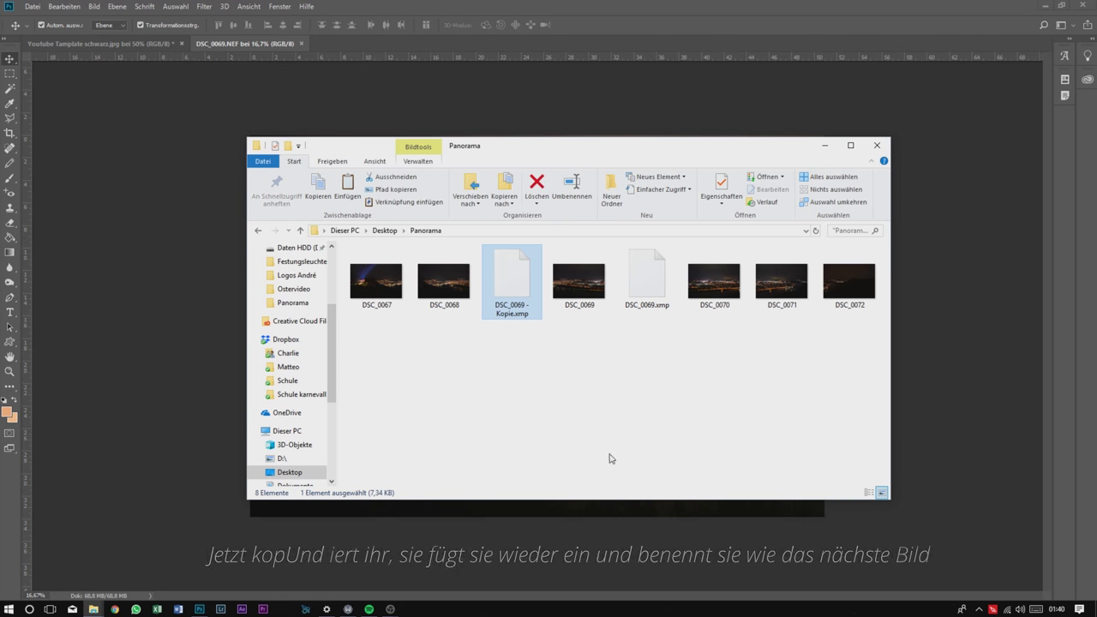
Rename the copied settings file as DSC_0070.xmp and refresh the folder listing.
right_click(525, 291)
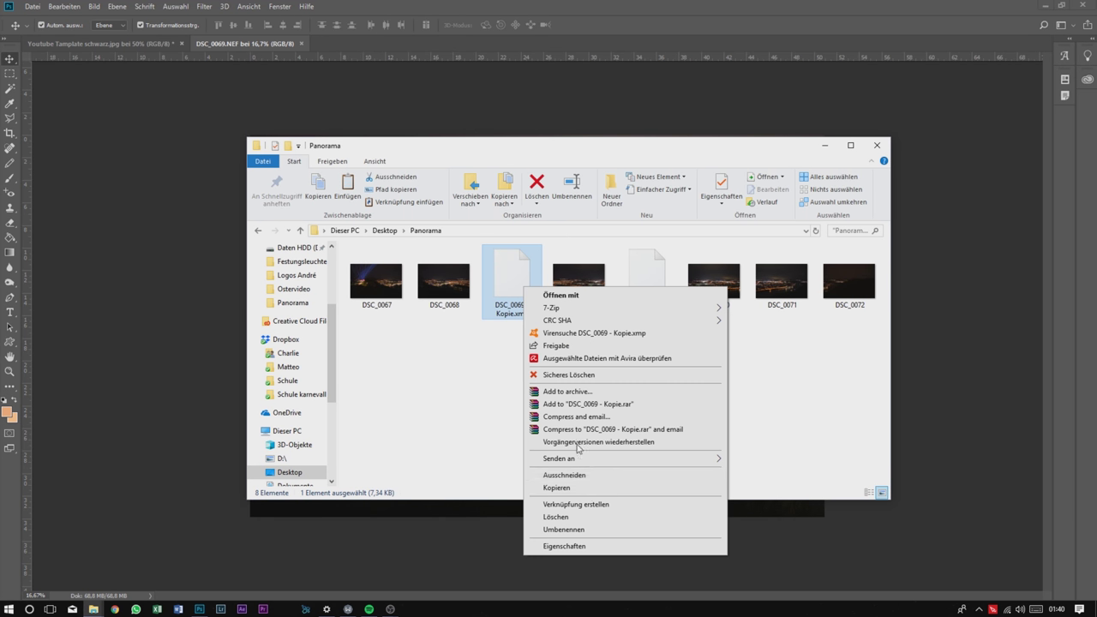
left_click(566, 530)
left_click_drag(523, 305, 513, 319)
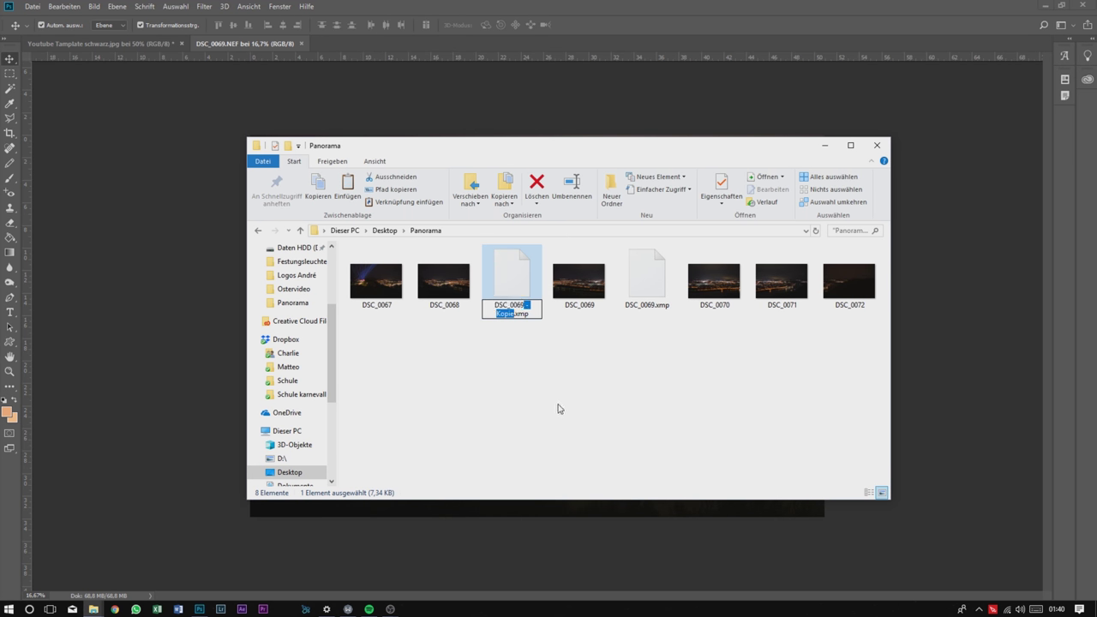
type("70")
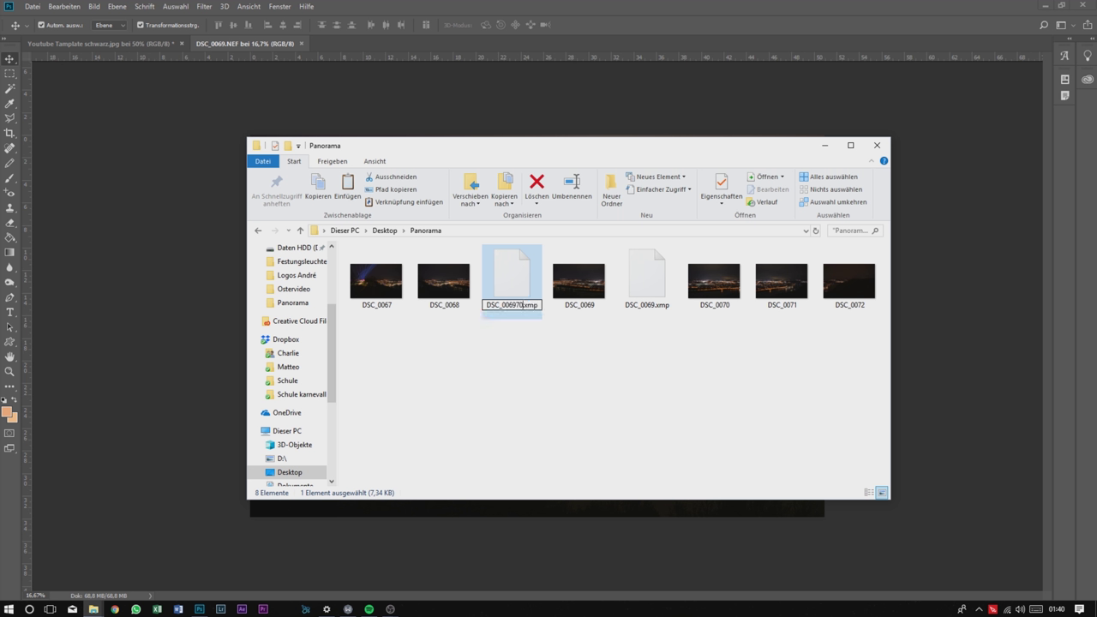
left_click(513, 305)
key("BackSpace")
key("BackSpace")
left_click(526, 365)
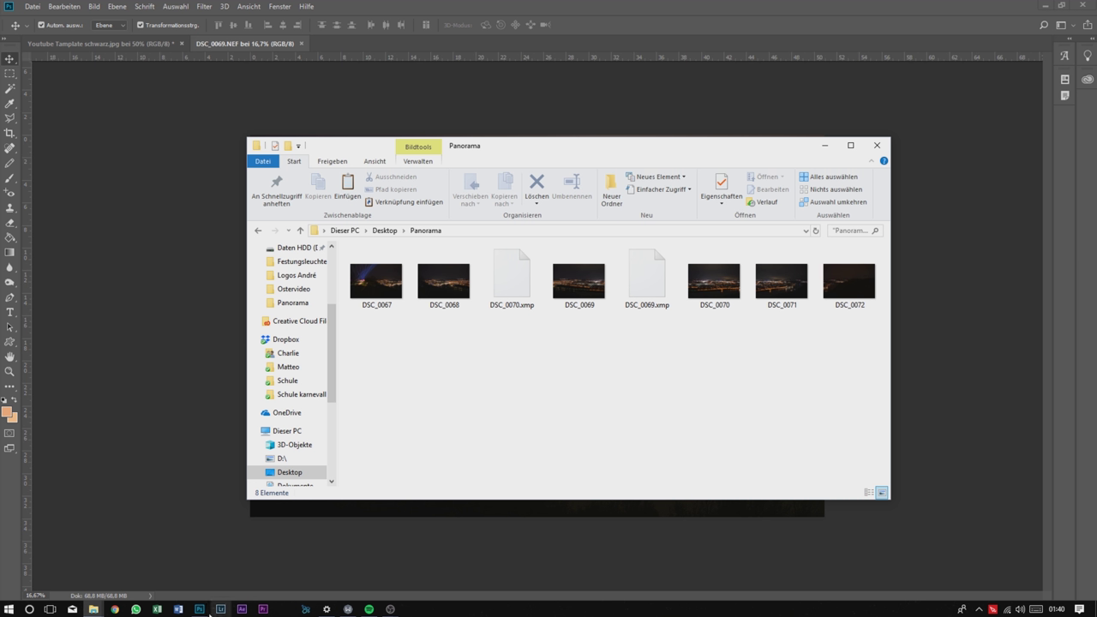
left_click(816, 230)
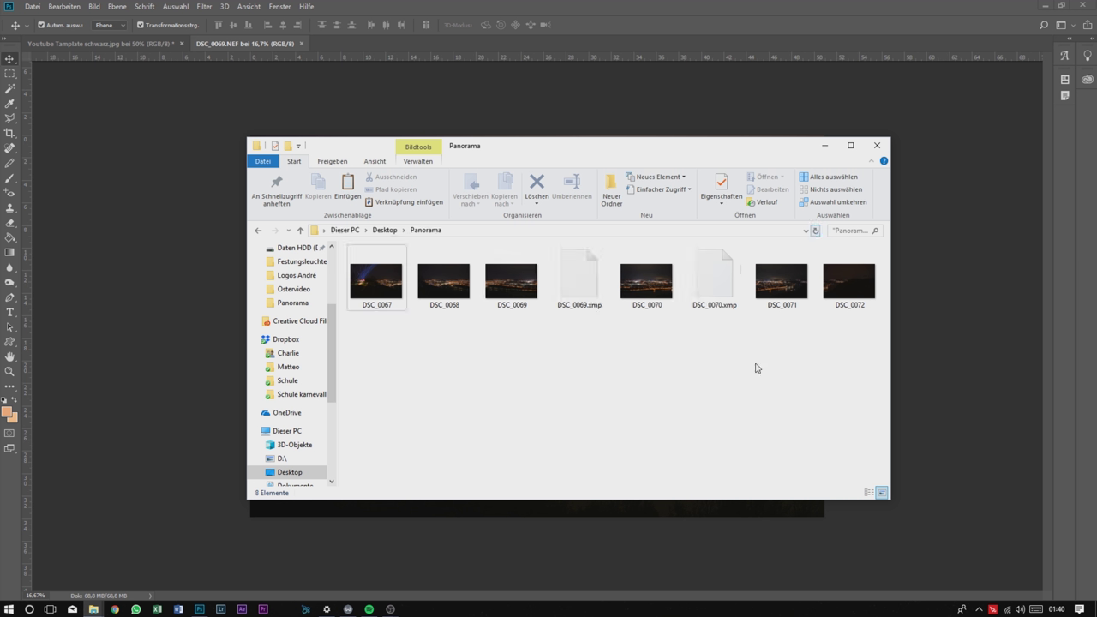
Switch to Photoshop and open DSC_0070 from the Panorama folder with its loaded raw settings, accepting the colour profile handling.
left_click(199, 609)
left_click(32, 7)
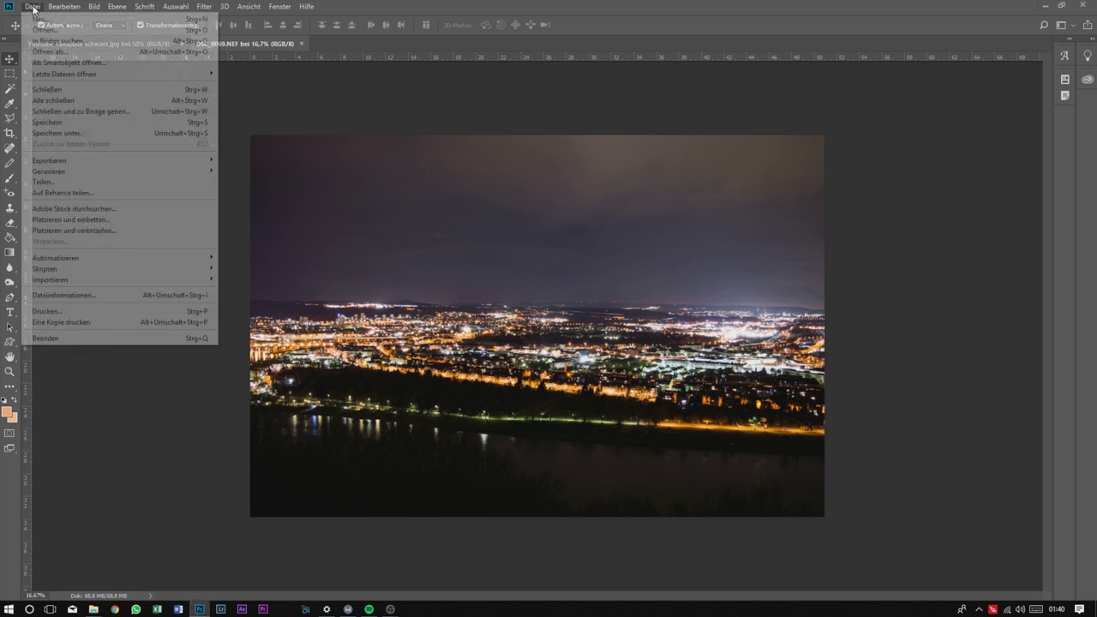
left_click(45, 34)
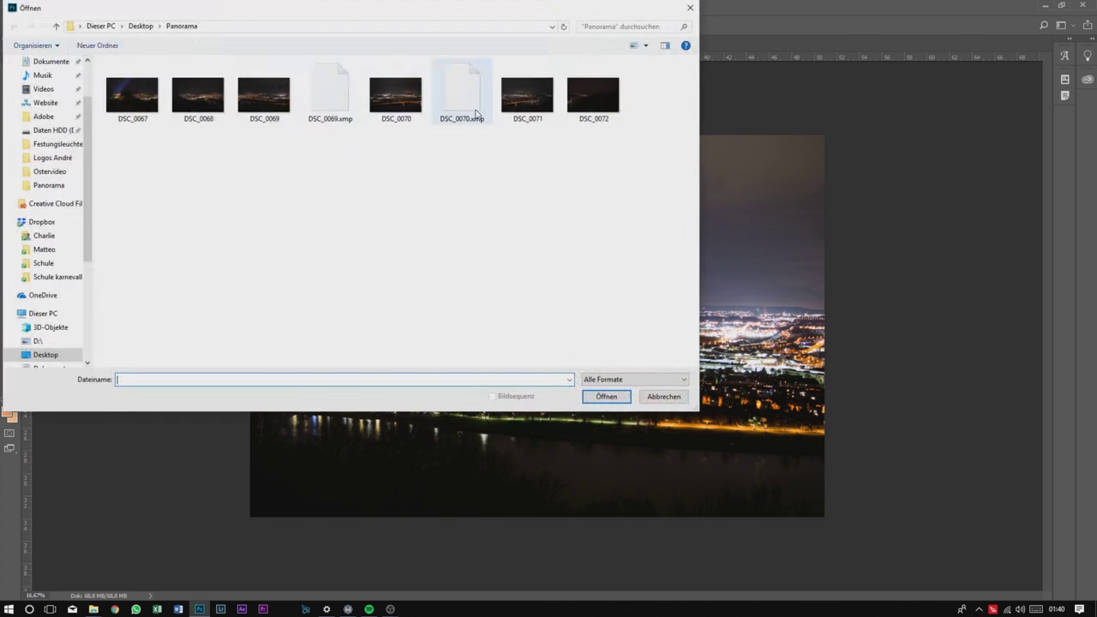
left_click(395, 96)
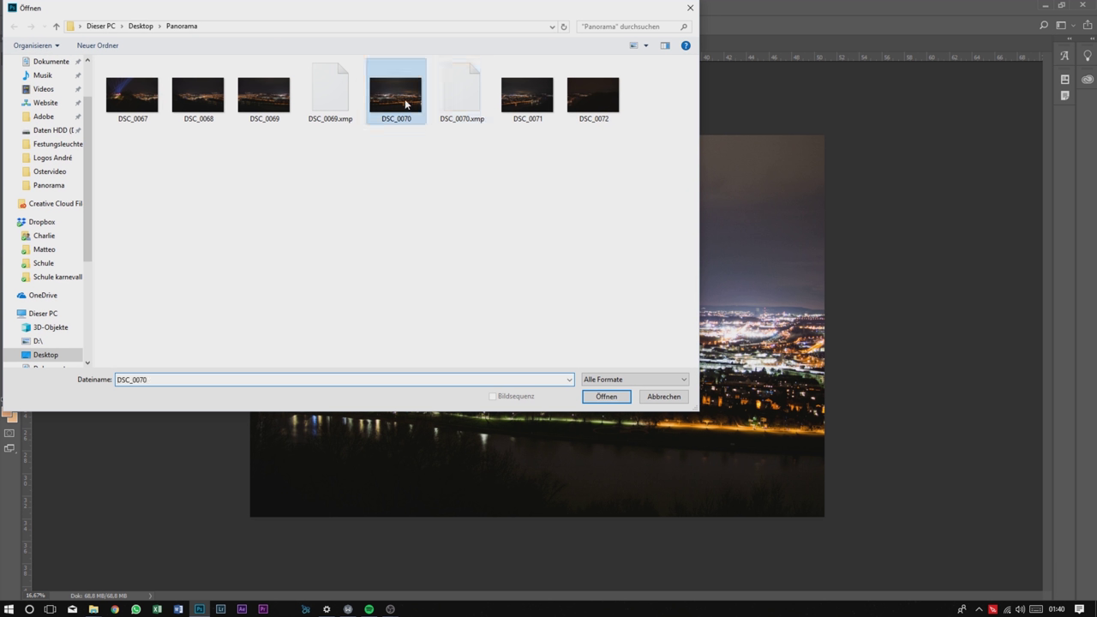
left_click(599, 396)
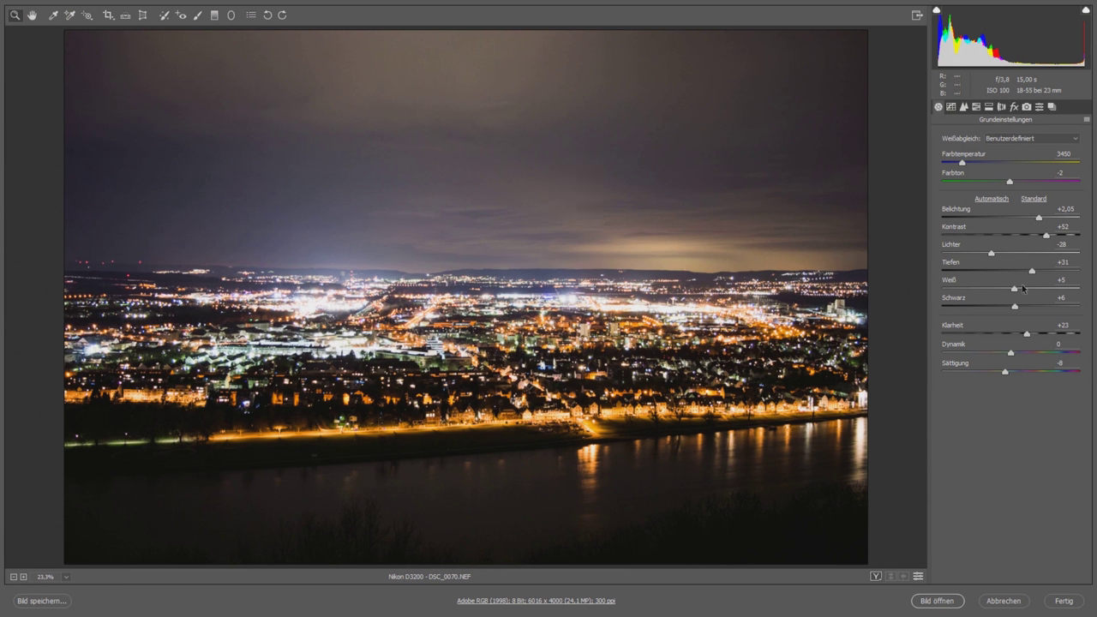
left_click(937, 601)
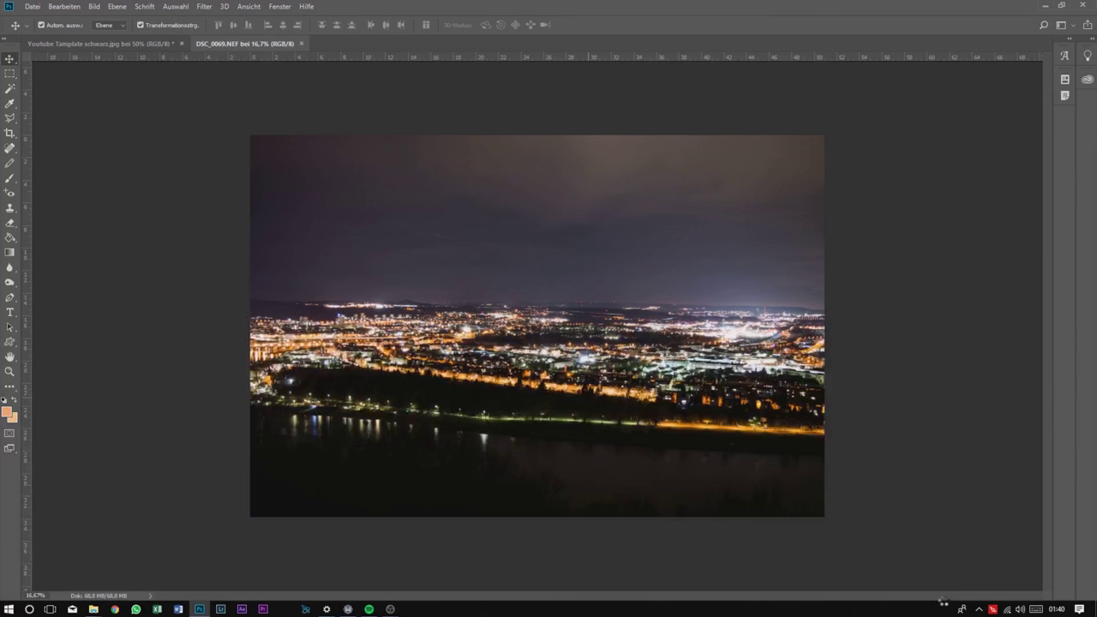
left_click(289, 542)
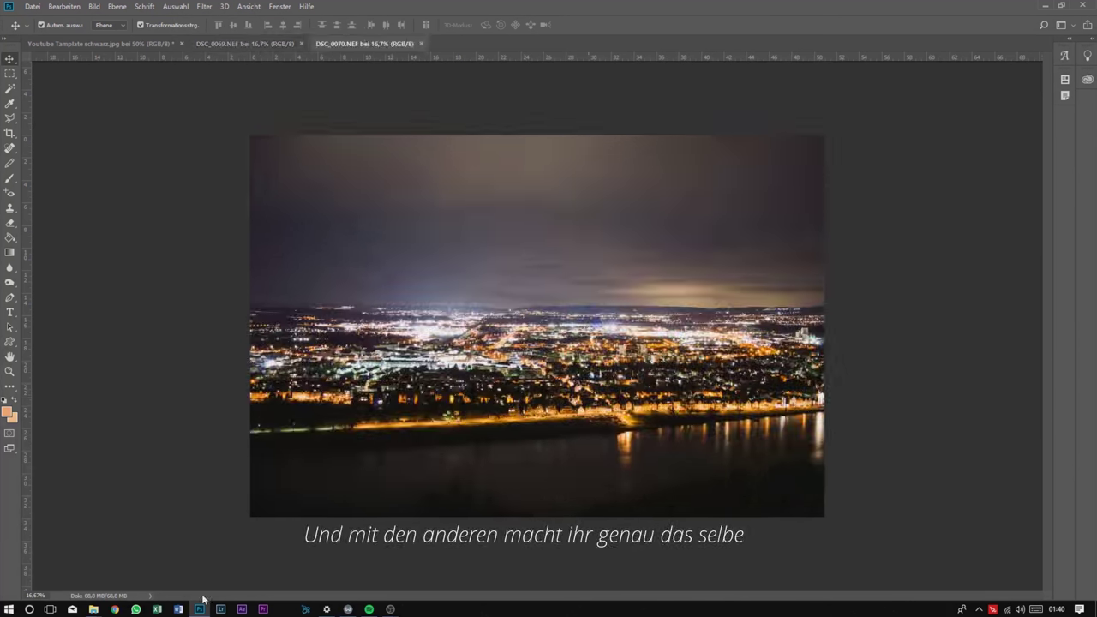
Return to the Panorama folder in File Explorer and paste another copy of DSC_0069.xmp.
mouse_move(94, 609)
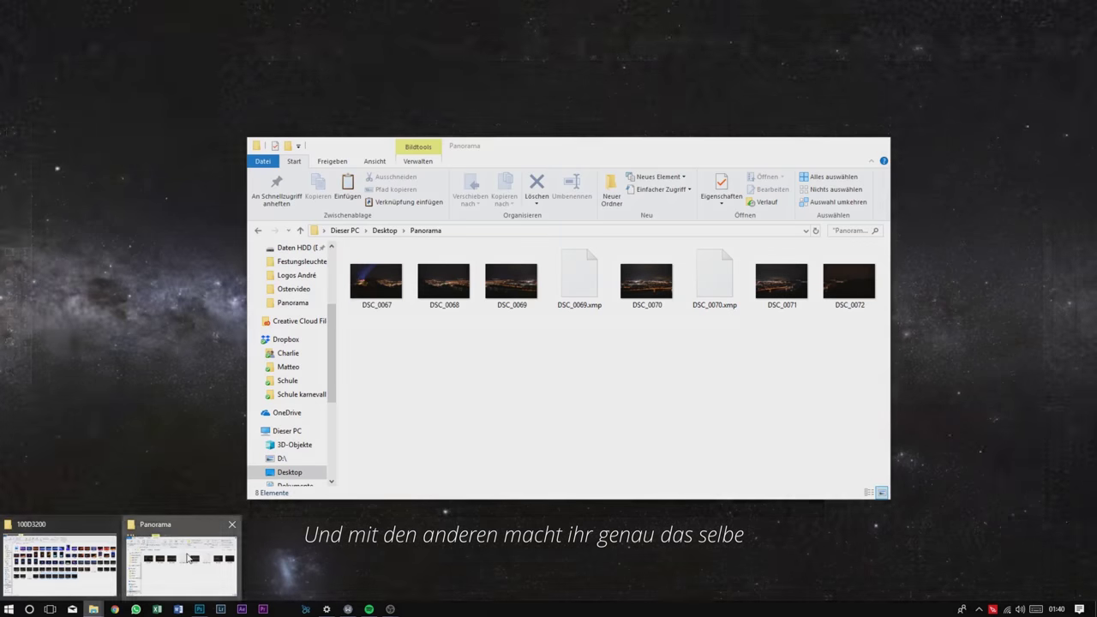
left_click(190, 558)
right_click(586, 284)
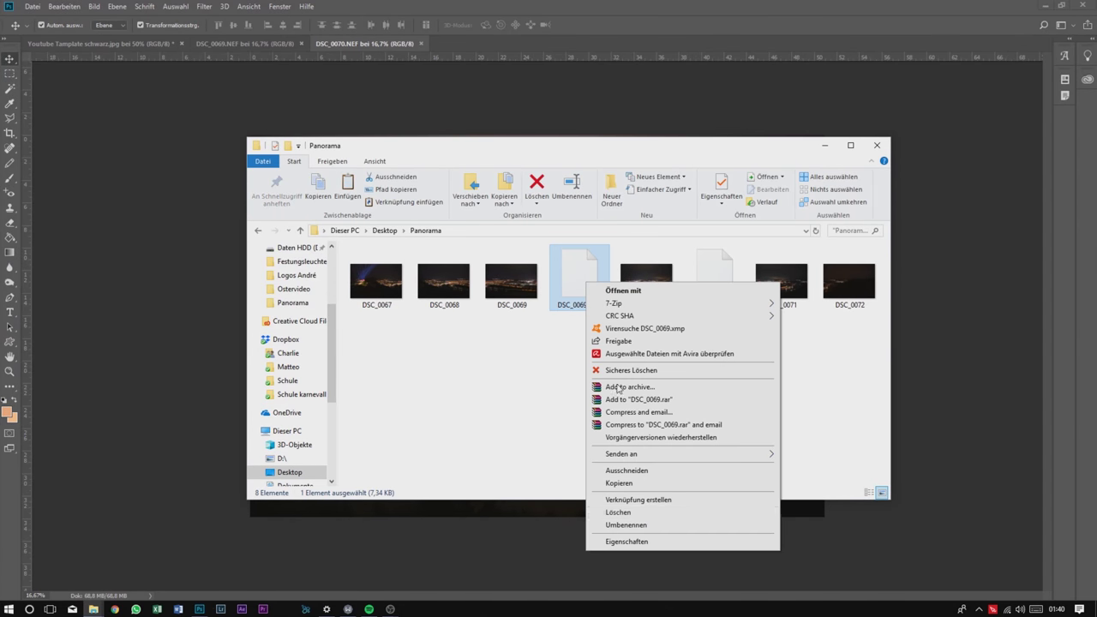
right_click(520, 408)
left_click(565, 488)
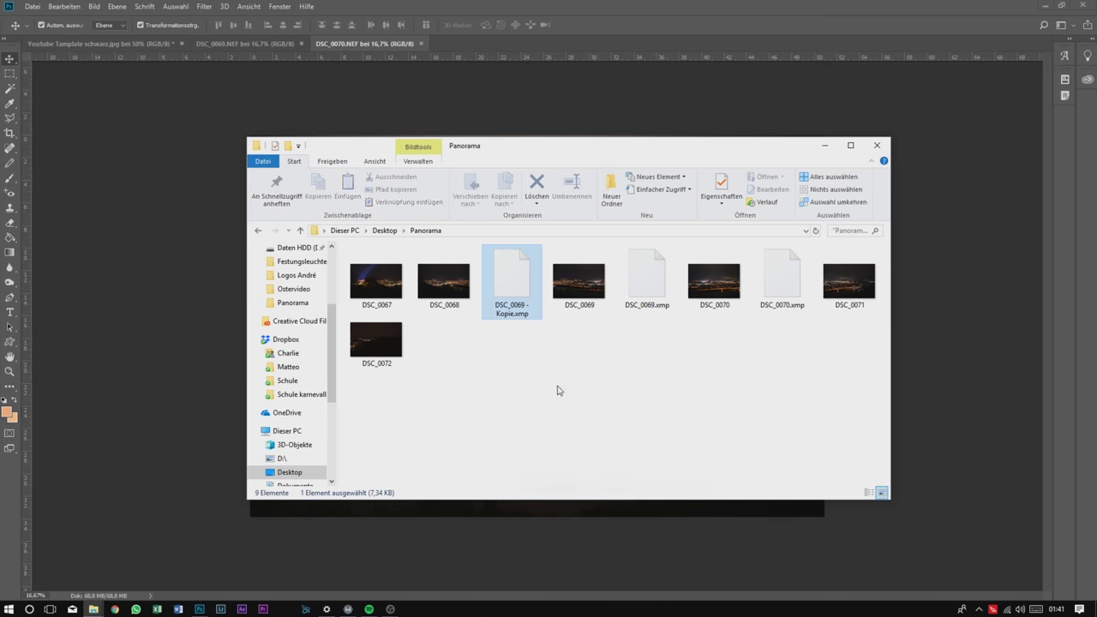
Rename the new copy of the settings file as DSC_0068.xmp.
right_click(511, 288)
left_click(559, 531)
left_click(520, 306)
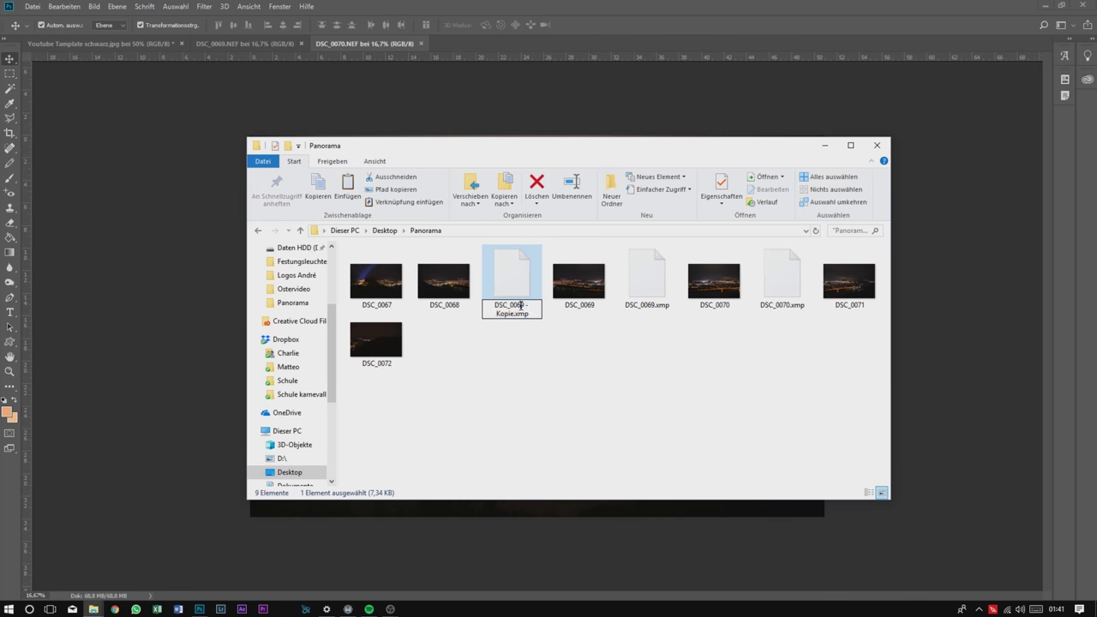
mouse_move(520, 306)
left_mouse_down()
mouse_move(547, 337)
mouse_move(517, 315)
mouse_move(523, 304)
left_mouse_up()
type("8")
left_click(523, 358)
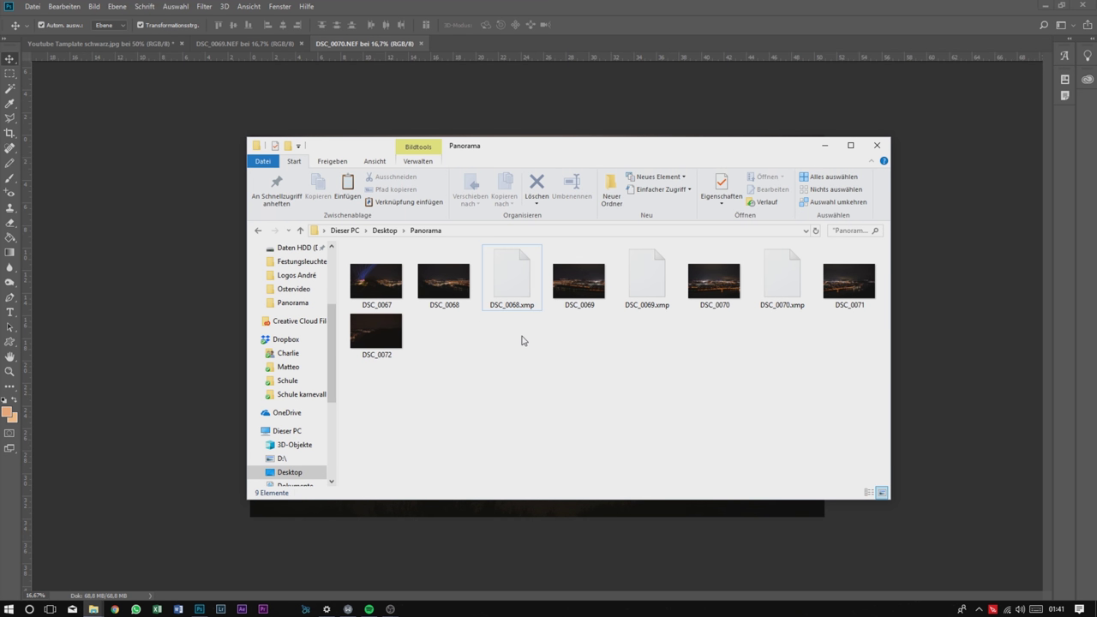
Paste another copy of DSC_0069.xmp into the Panorama folder and rename it as DSC_0067.xmp.
right_click(484, 351)
left_click(516, 430)
right_click(583, 298)
left_click(617, 542)
left_click_drag(586, 305, 580, 340)
type("7")
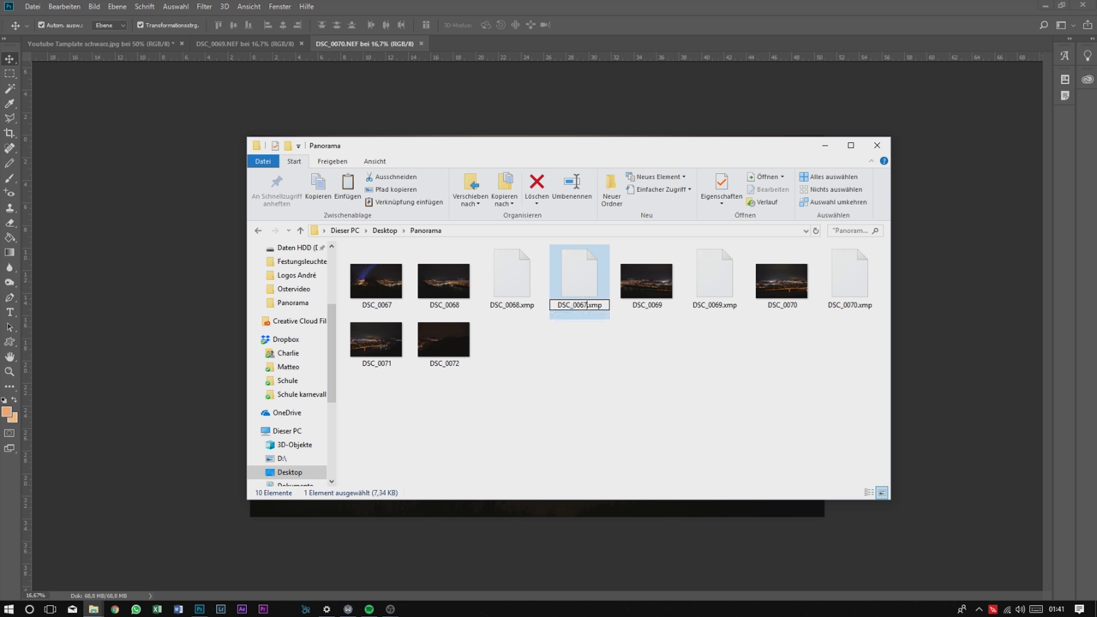
left_click(562, 378)
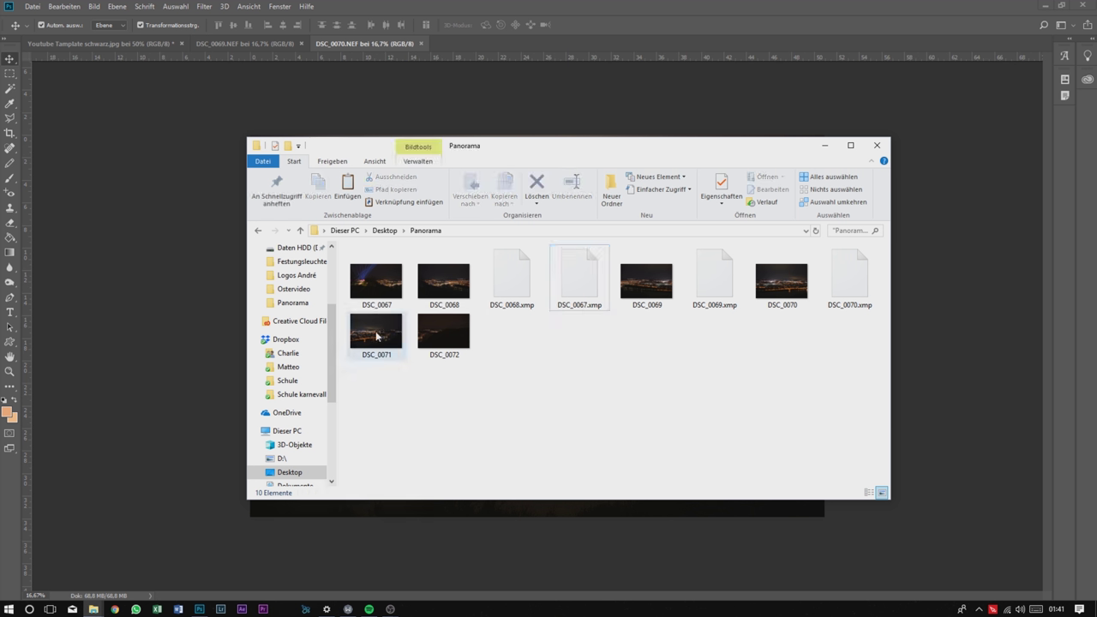
Paste another copy of DSC_0069.xmp into the Panorama folder and rename it as DSC_0071.xmp.
right_click(507, 369)
left_click(538, 448)
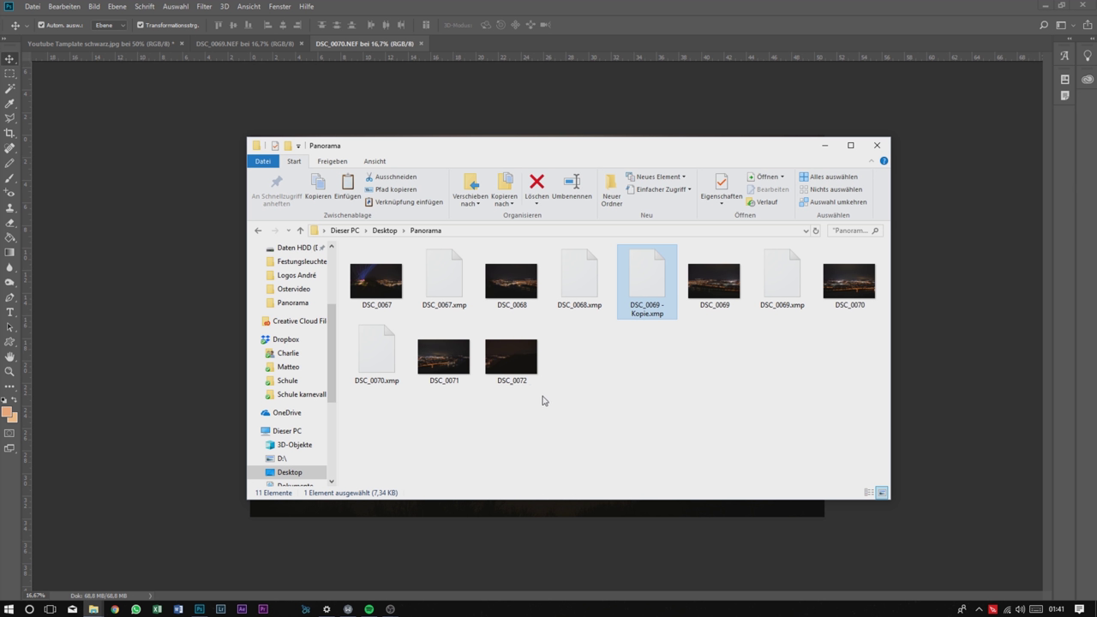
right_click(650, 293)
left_click(677, 534)
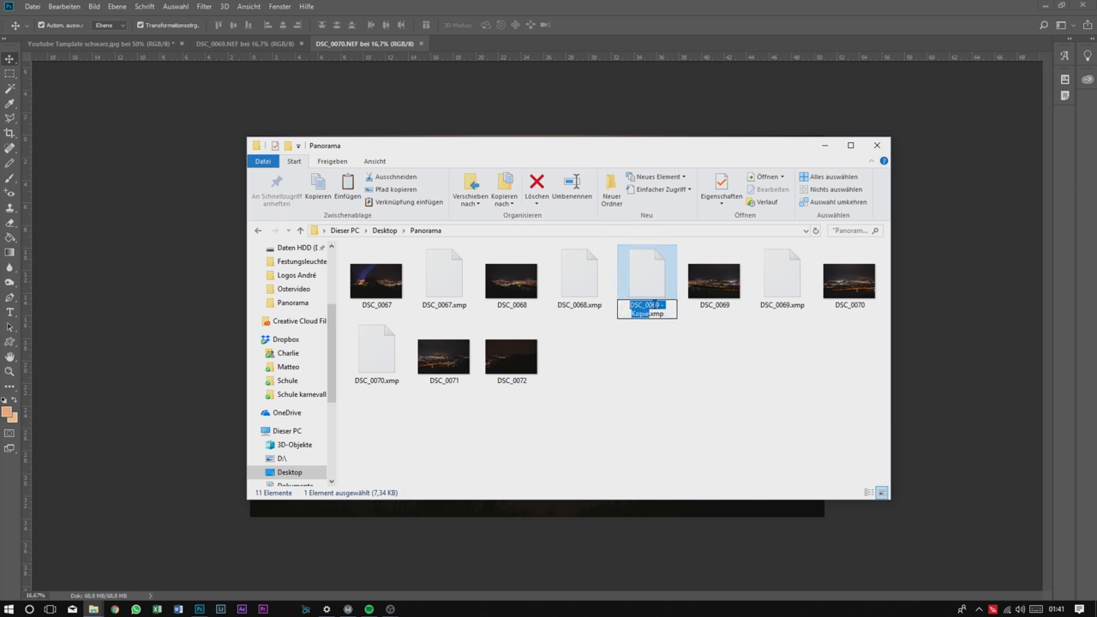
left_click(654, 308)
left_click_drag(653, 309, 648, 314)
type("71")
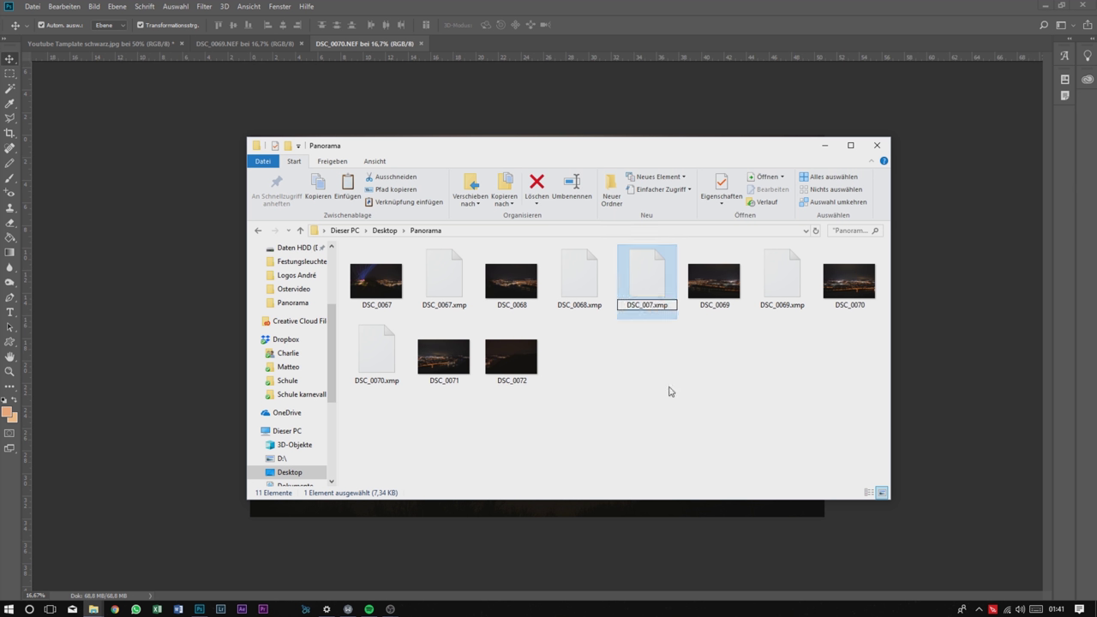
key("Return")
Paste one more copy of DSC_0069.xmp into the Panorama folder and rename it as DSC_0072.xmp.
right_click(638, 384)
left_click(669, 452)
right_click(616, 306)
left_click(668, 541)
left_click_drag(649, 305, 656, 305)
double_click(648, 313)
type("72")
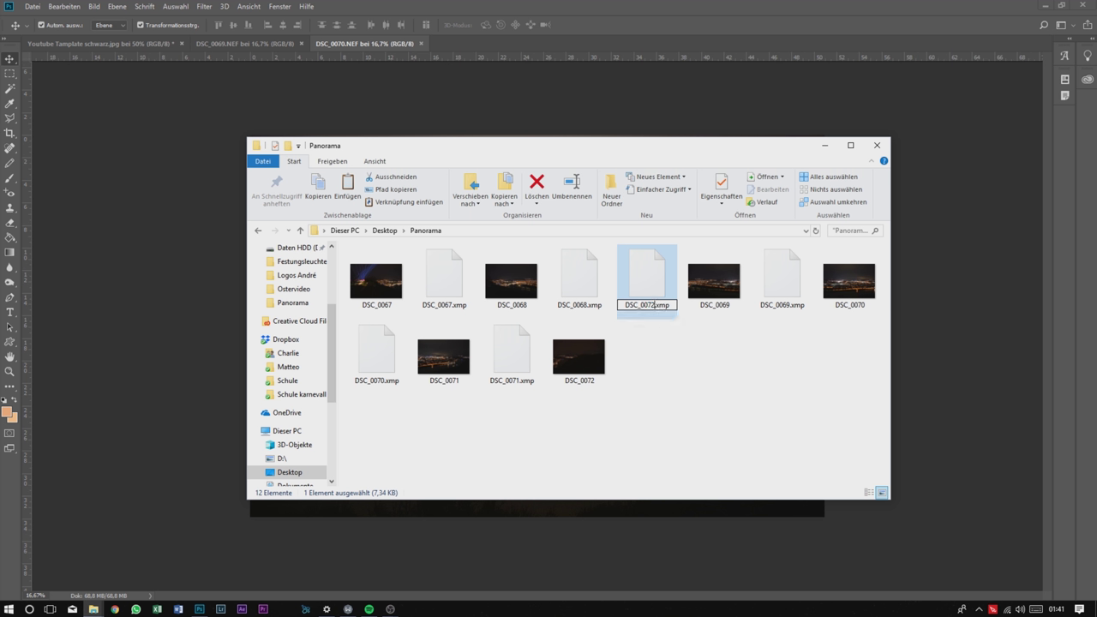
left_click(678, 380)
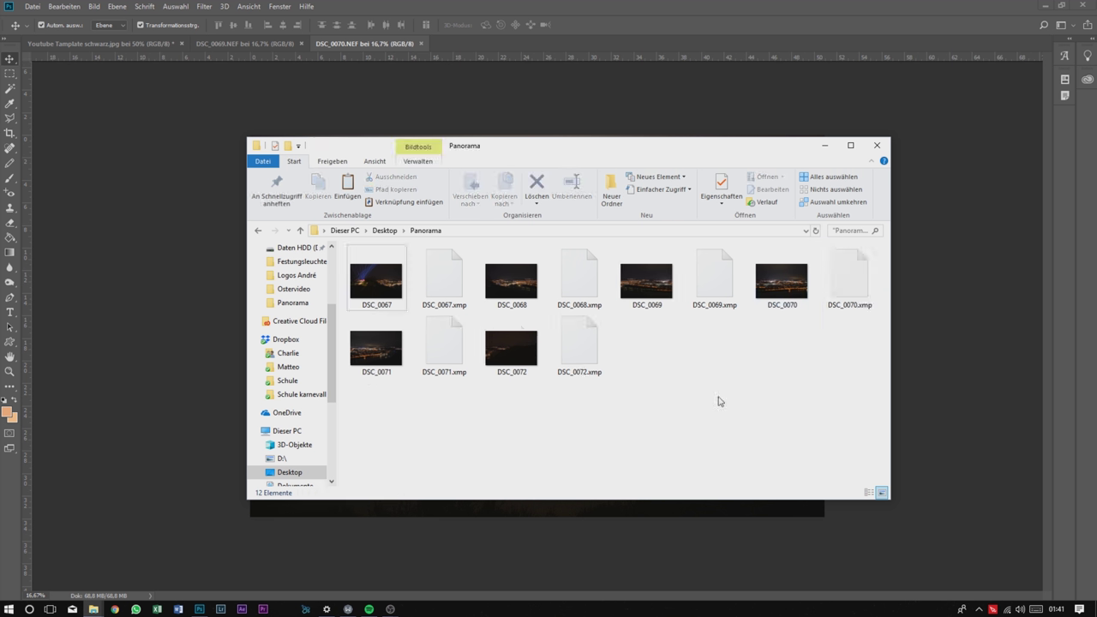
Switch to Photoshop and open DSC_0067 with its loaded raw settings, converting the document colours to the working space.
left_click(824, 145)
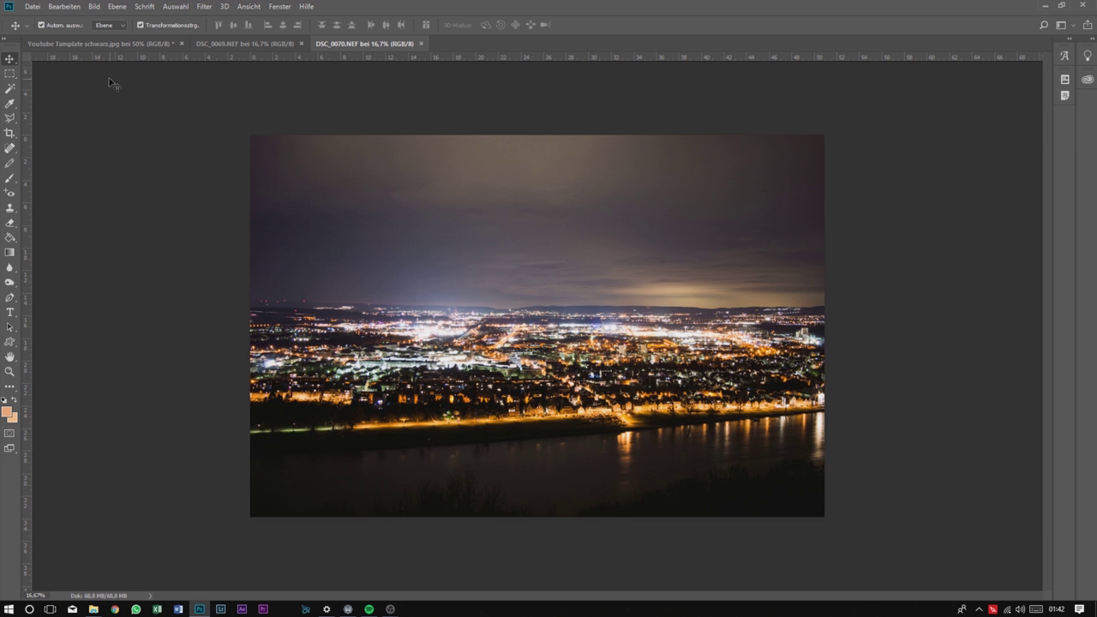
left_click(29, 9)
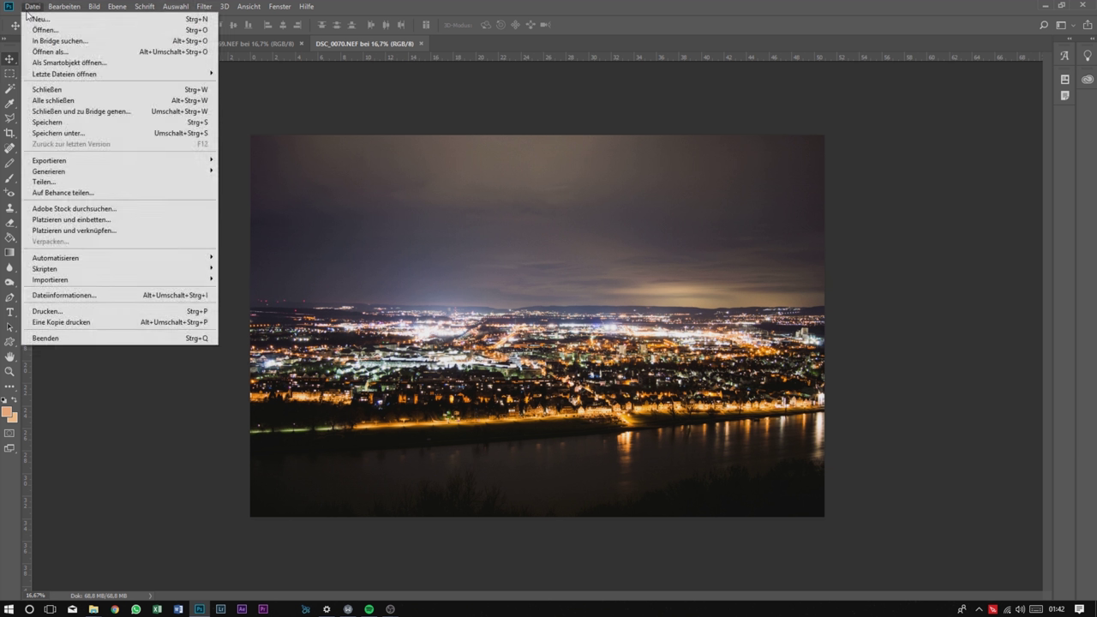
left_click(38, 27)
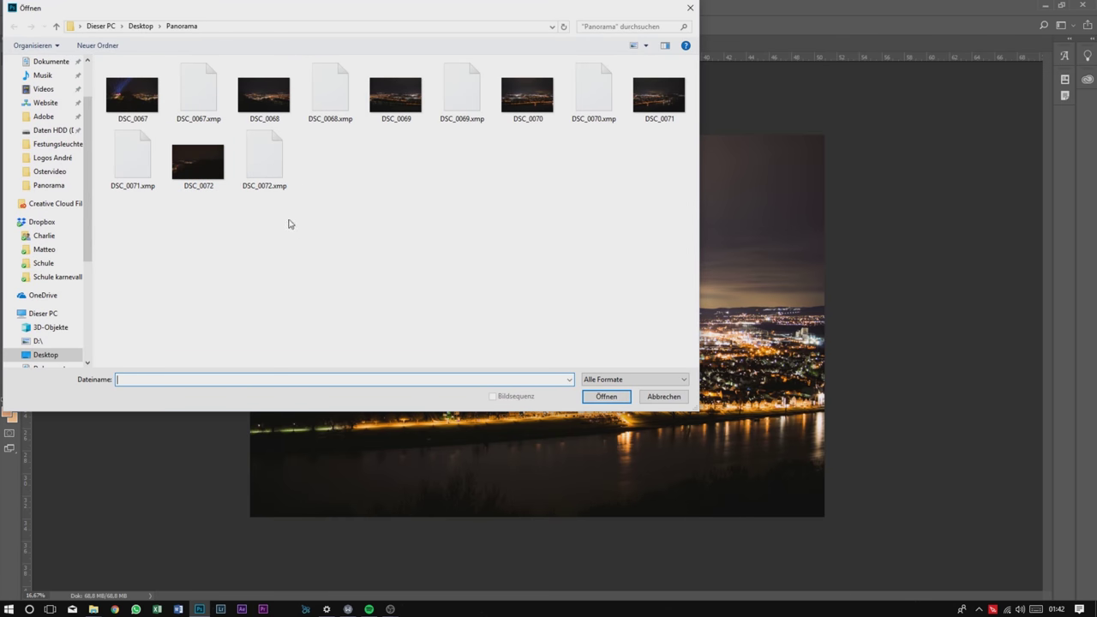
left_click(133, 96)
left_click(605, 396)
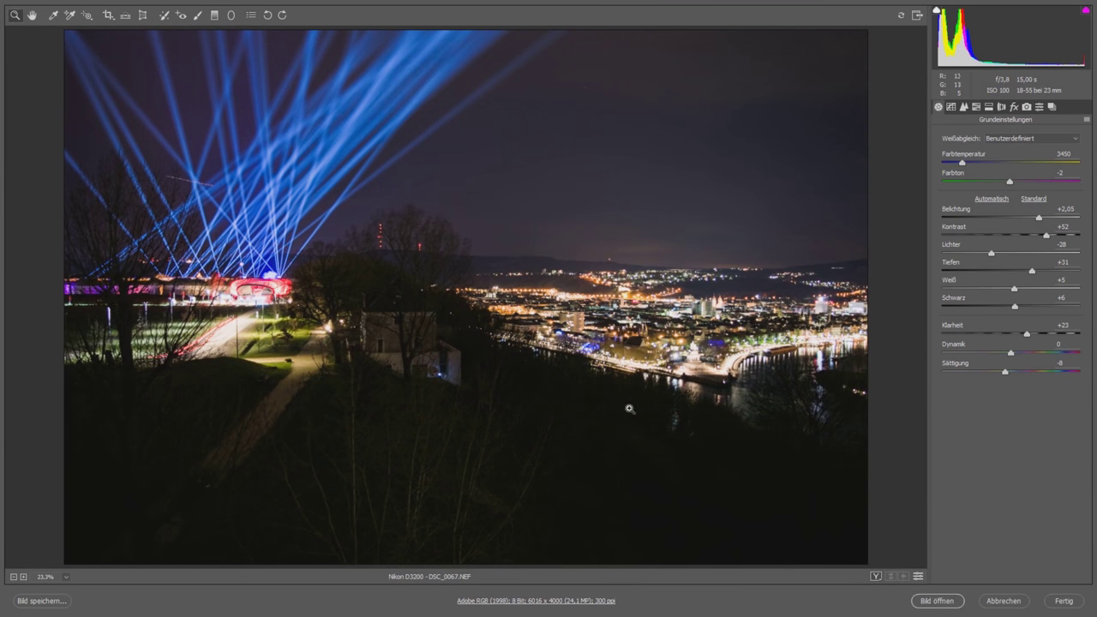
left_click(943, 607)
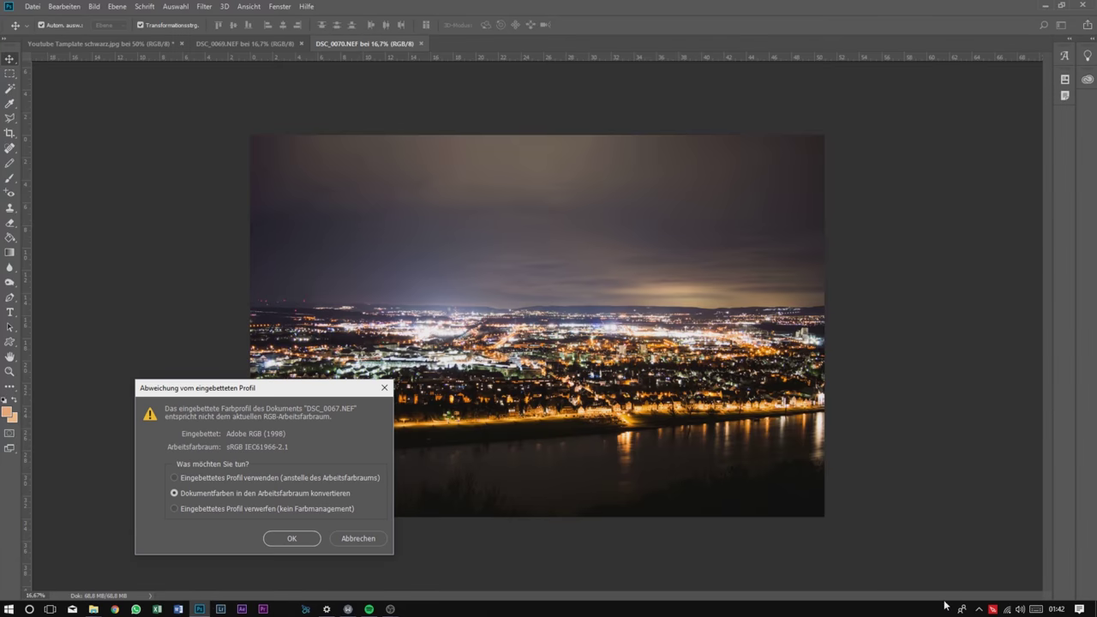
left_click(291, 545)
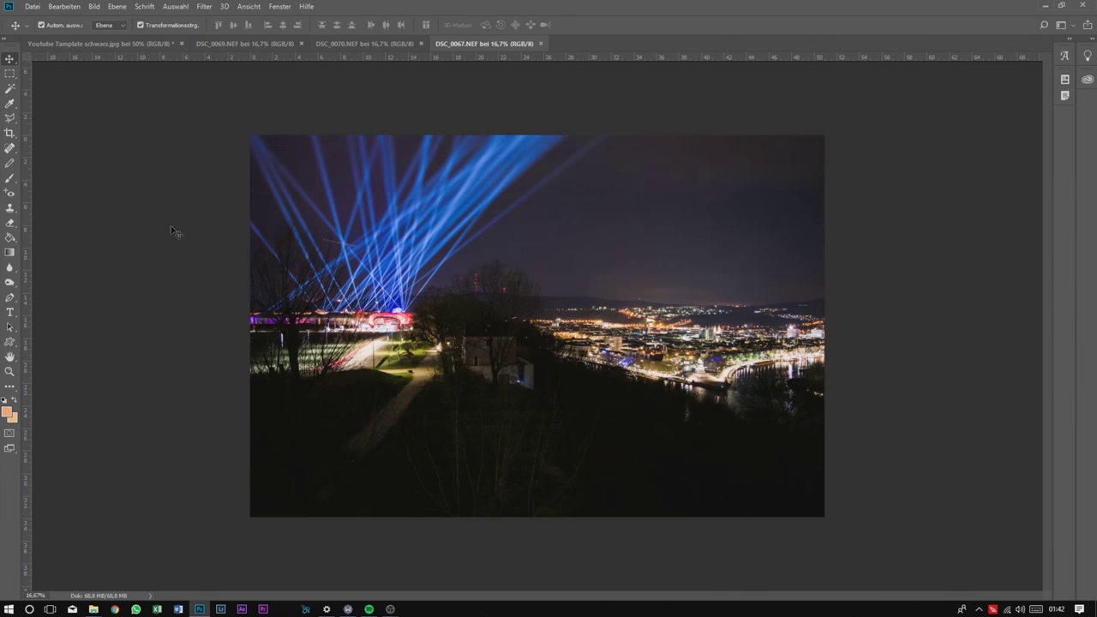
Open DSC_0068 with its loaded raw settings and arrange the open DSC photos in ascending file-number order.
left_click(31, 6)
left_click(42, 41)
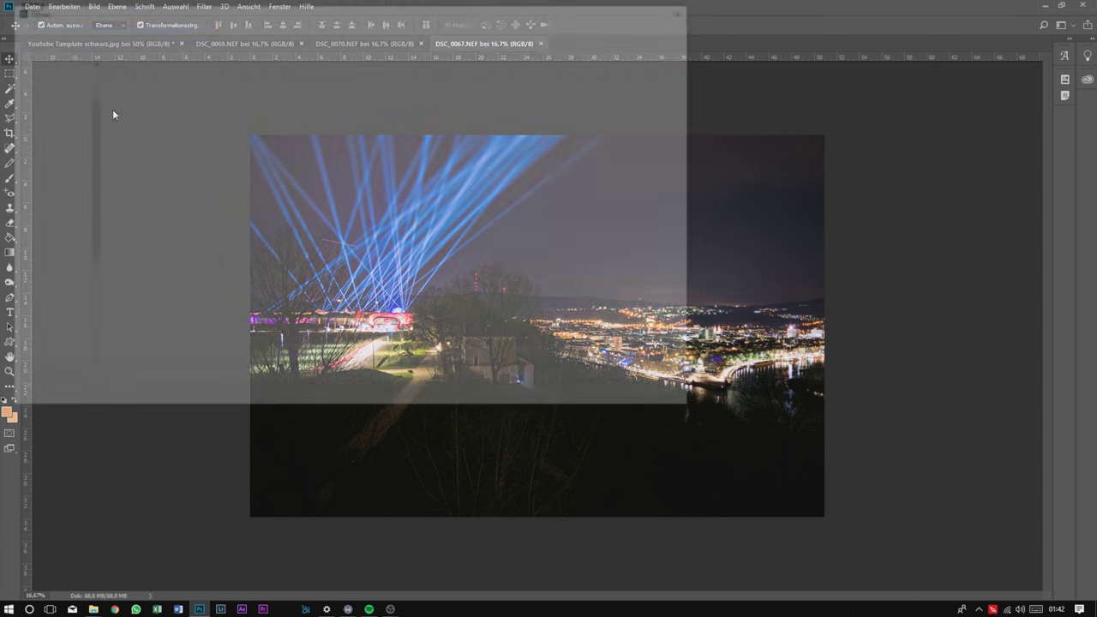
left_click(264, 94)
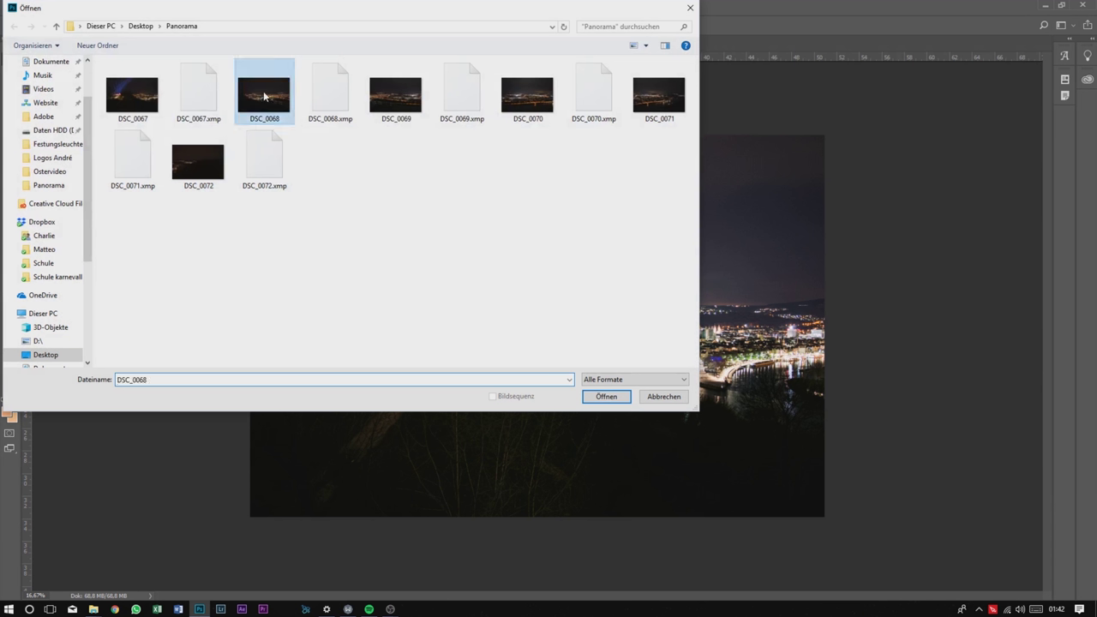
left_click(589, 397)
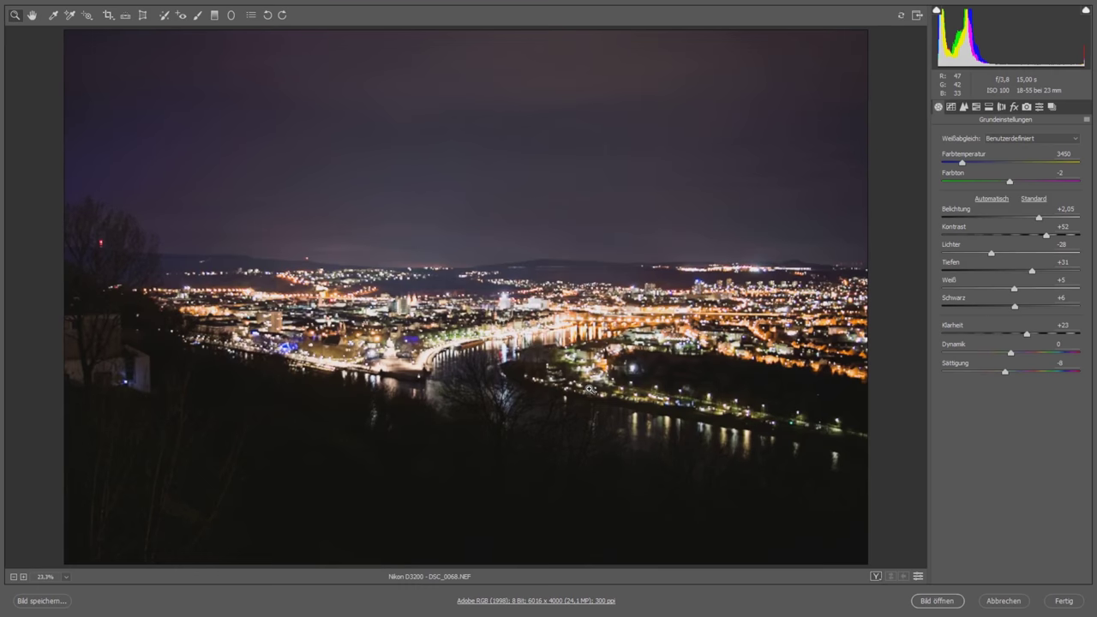
left_click(940, 601)
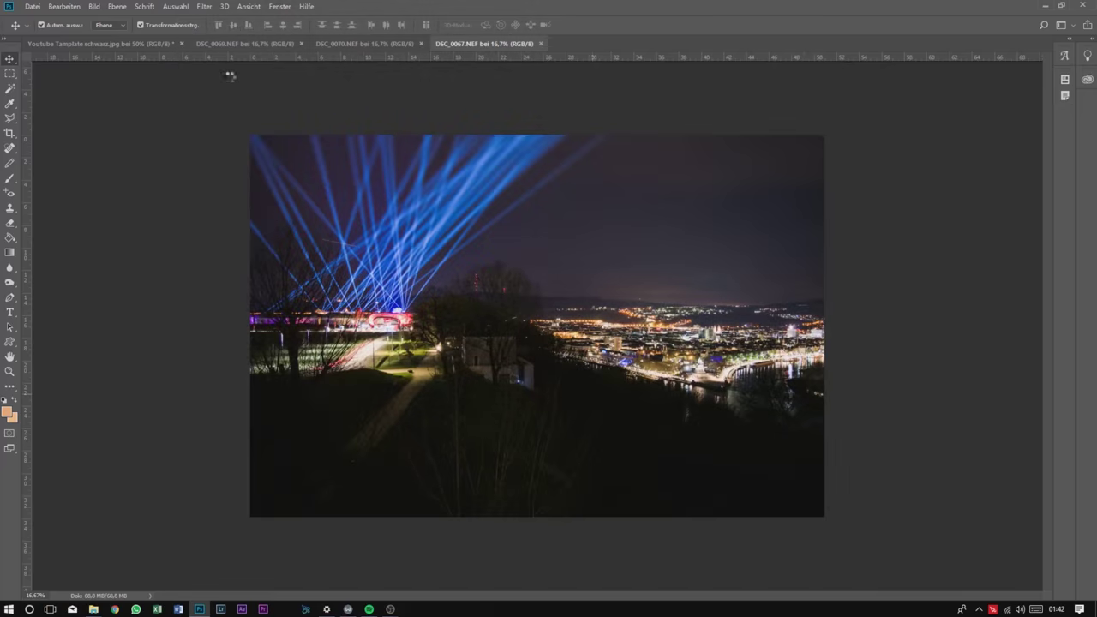
left_click(292, 538)
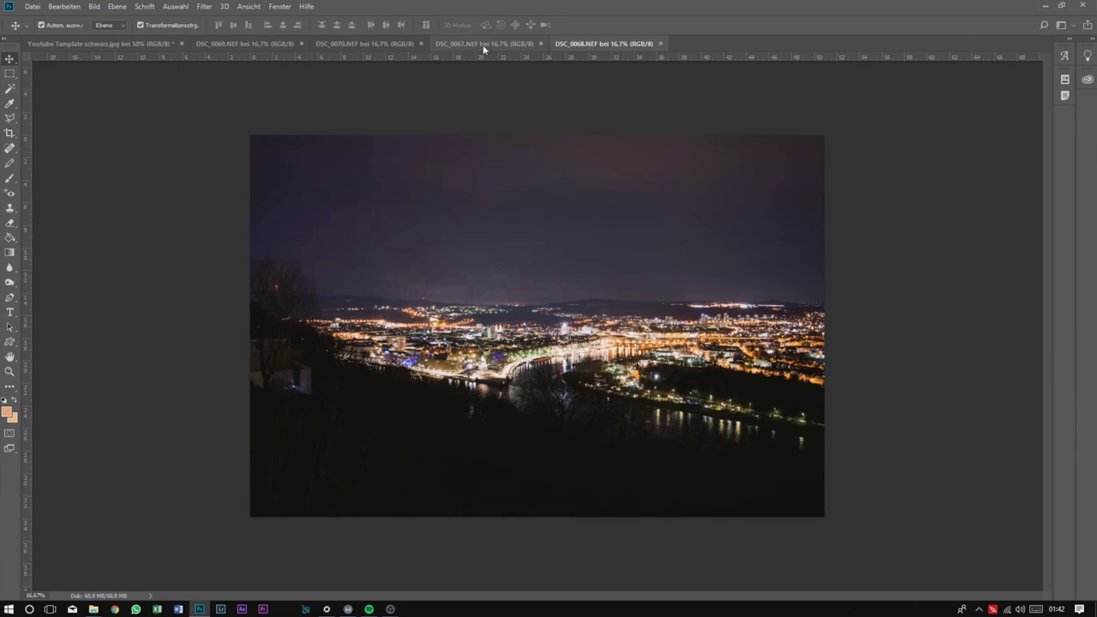
left_click_drag(482, 44, 240, 44)
left_click_drag(618, 49, 377, 44)
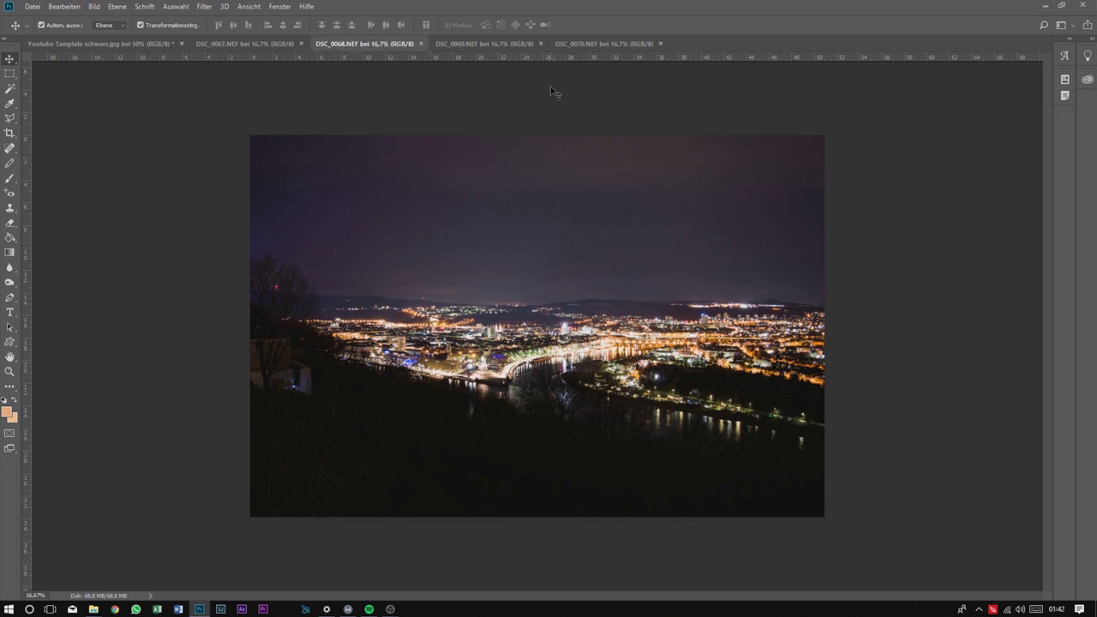
Open DSC_0071 from the Panorama folder with its loaded raw settings, accepting the colour profile conversion.
left_click(32, 6)
left_click(48, 30)
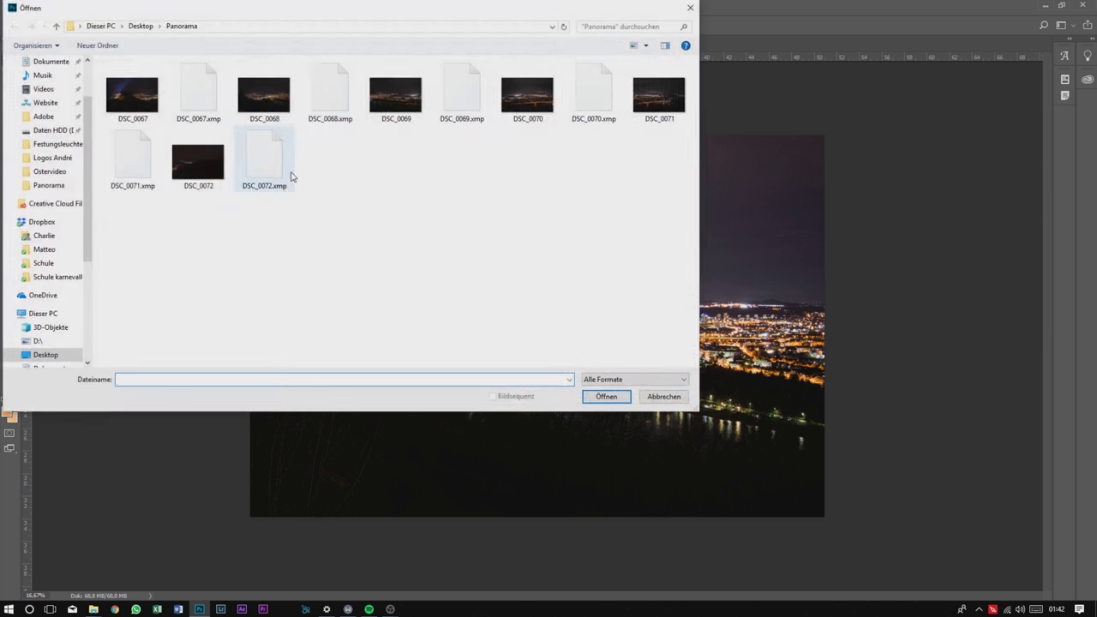
left_click(675, 109)
left_click(607, 397)
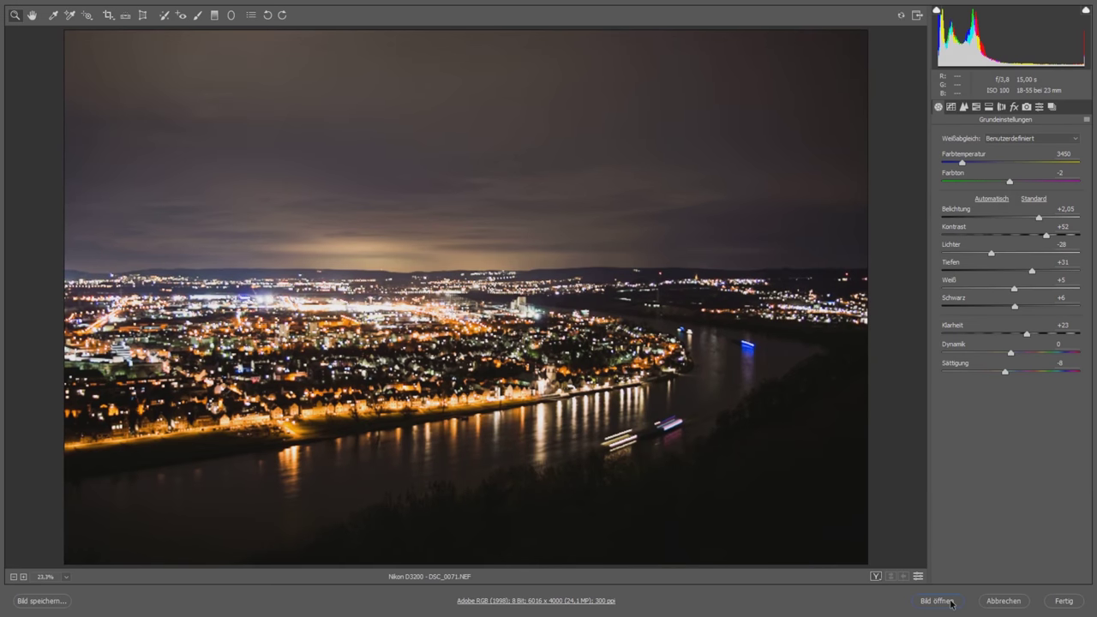
left_click(933, 597)
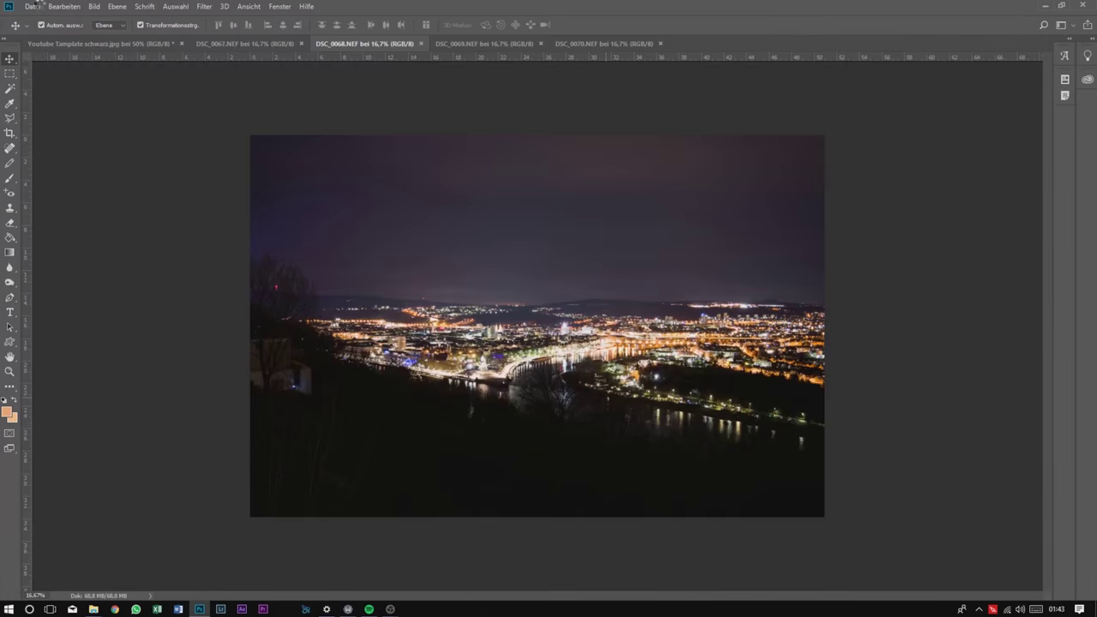
left_click(283, 531)
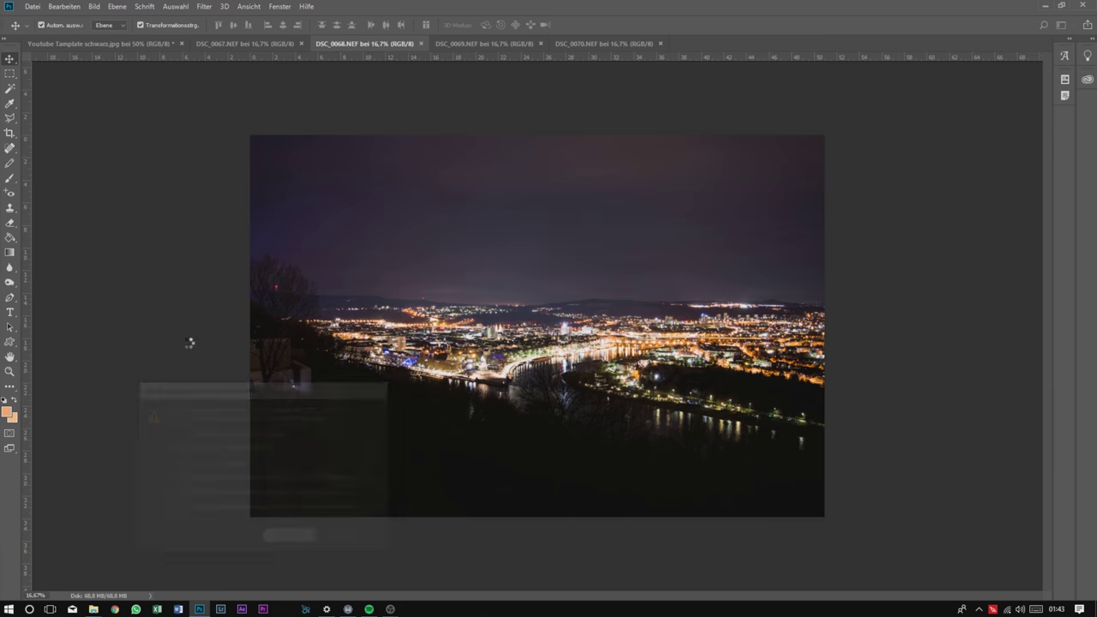
Open DSC_0072 from the Panorama folder with its loaded raw settings, accepting the colour profile conversion.
left_click(32, 6)
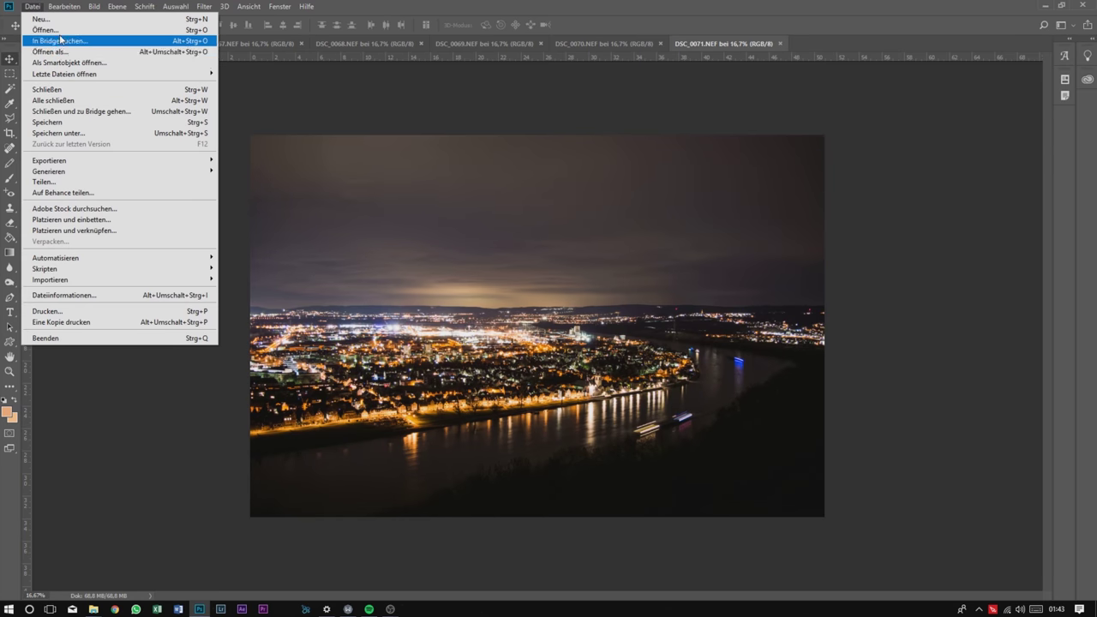
left_click(51, 38)
double_click(199, 165)
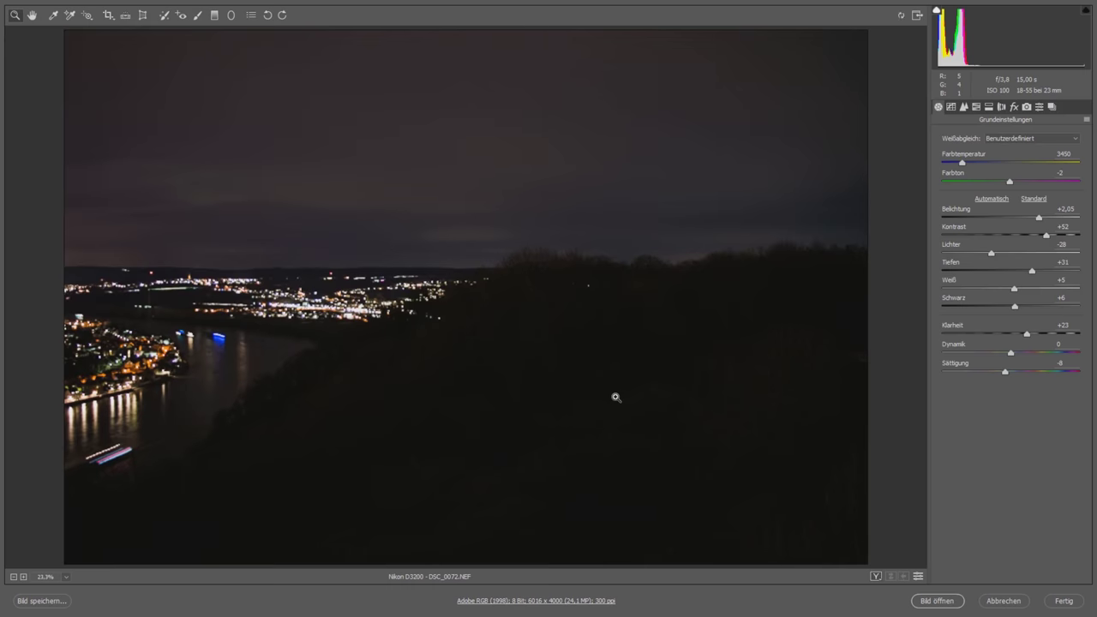
left_click(937, 602)
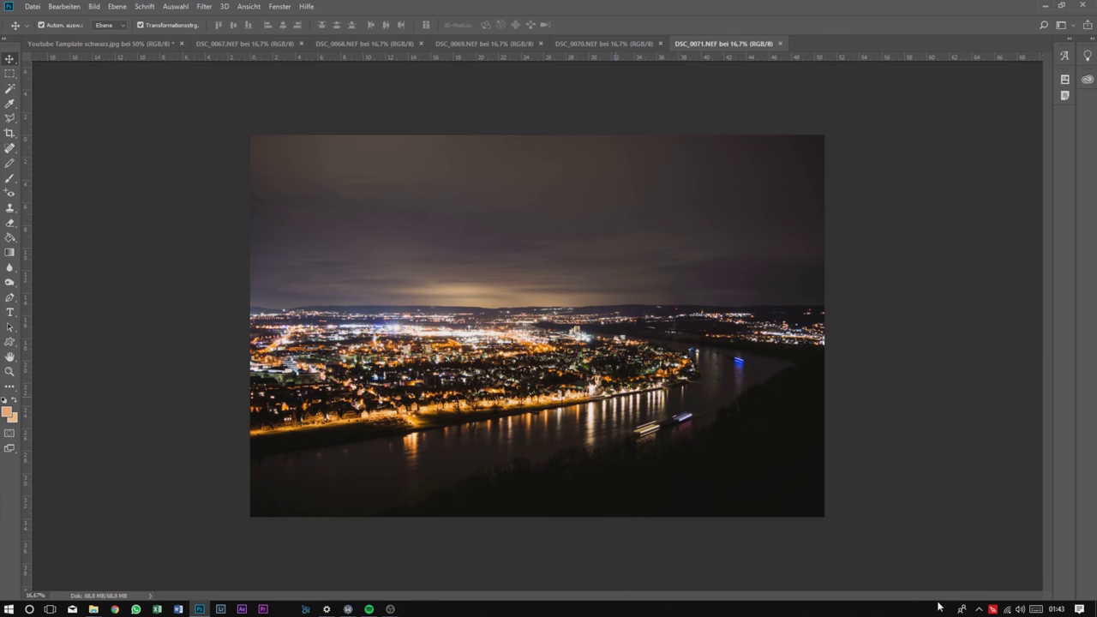
left_click(290, 538)
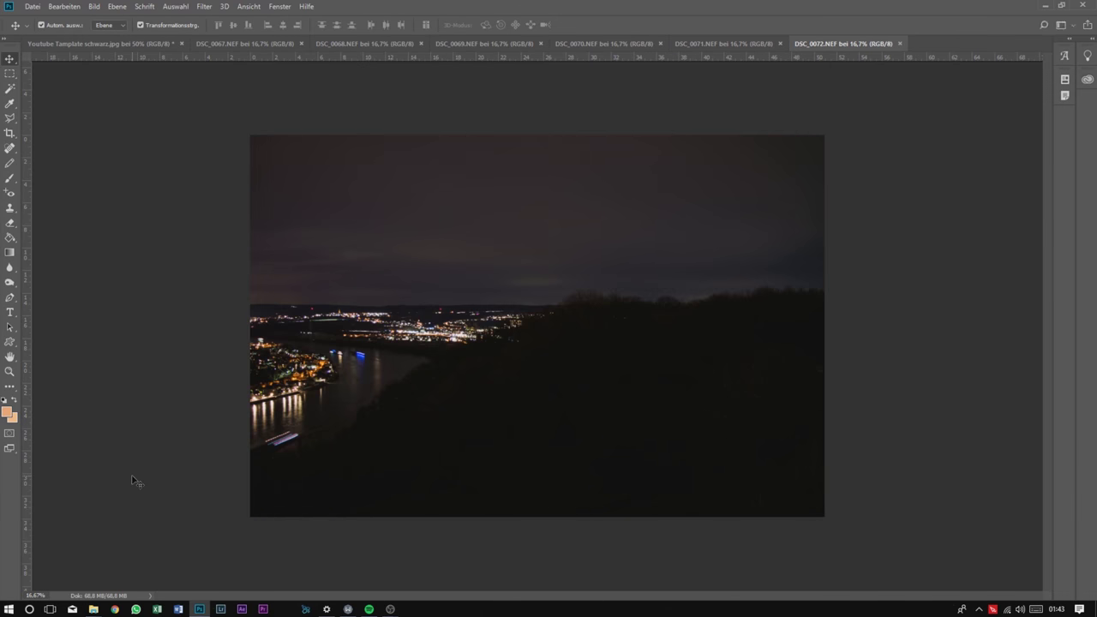
Save DSC_0072 in the Panorama folder as a Photoshop (PSD) file and close the document.
left_click(35, 7)
left_click(77, 133)
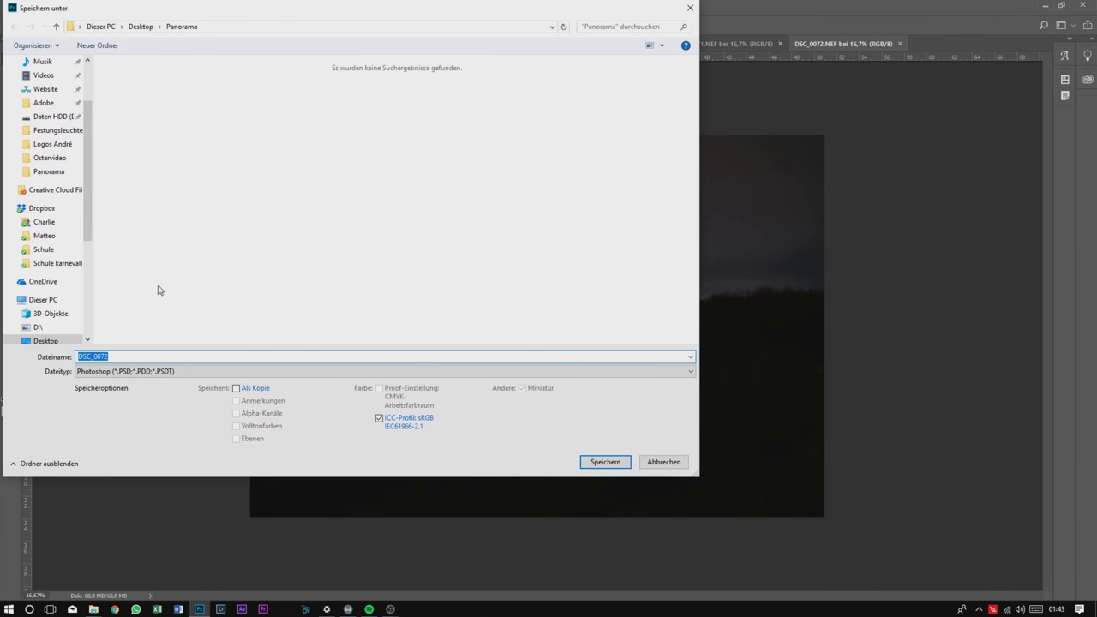
left_click(109, 372)
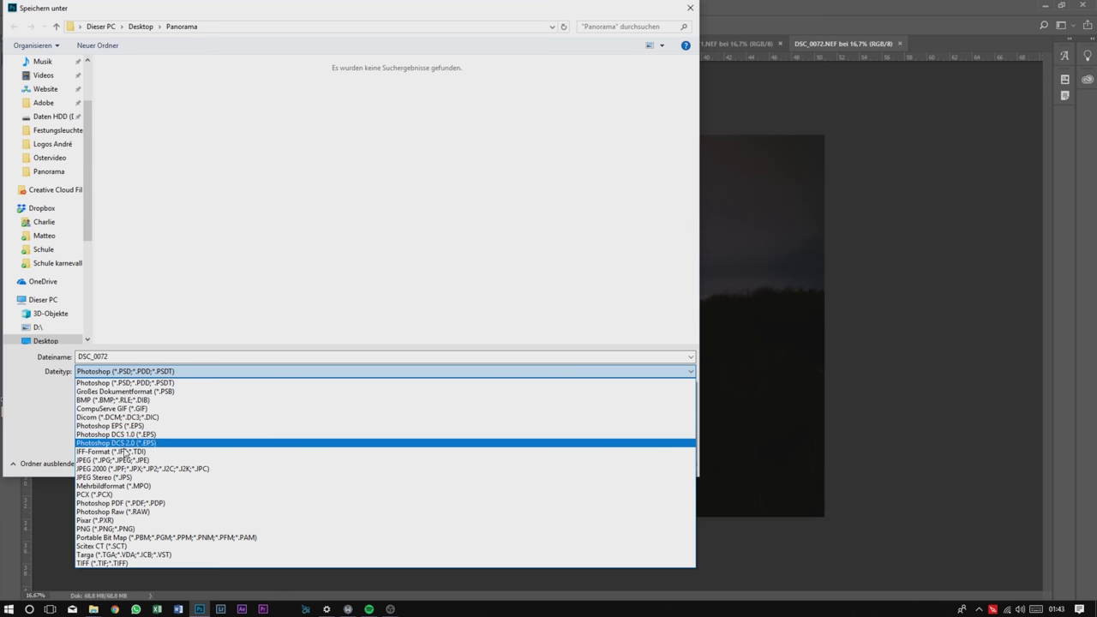
left_click(125, 383)
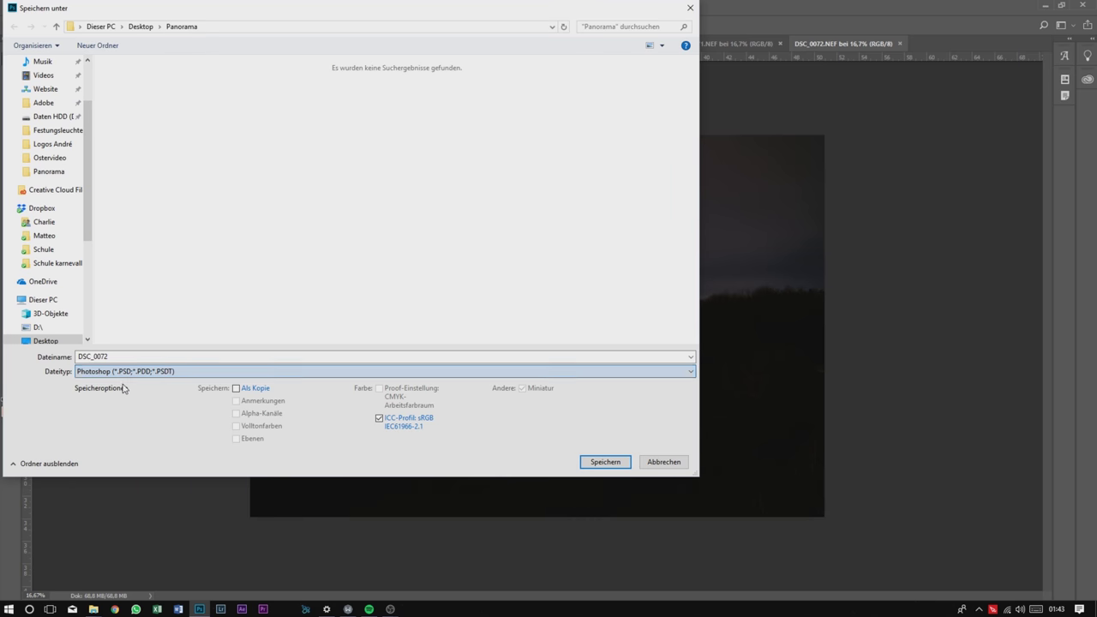
left_click(610, 465)
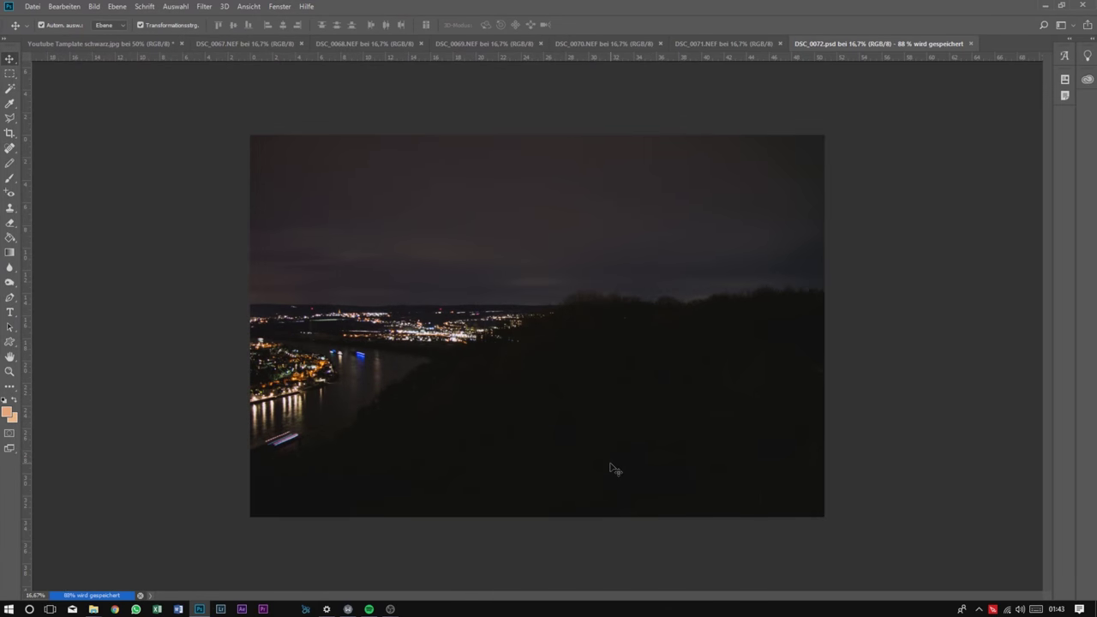
left_click(899, 44)
Save DSC_0071 in the Panorama folder as a Photoshop (PSD) file and close the document.
left_click(34, 7)
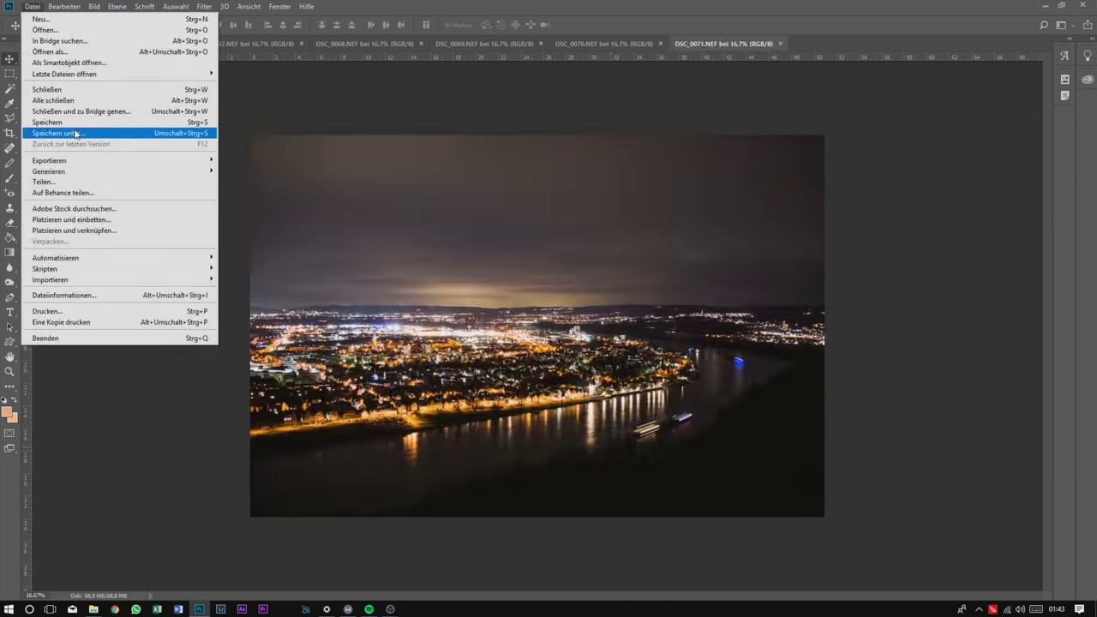
left_click(75, 133)
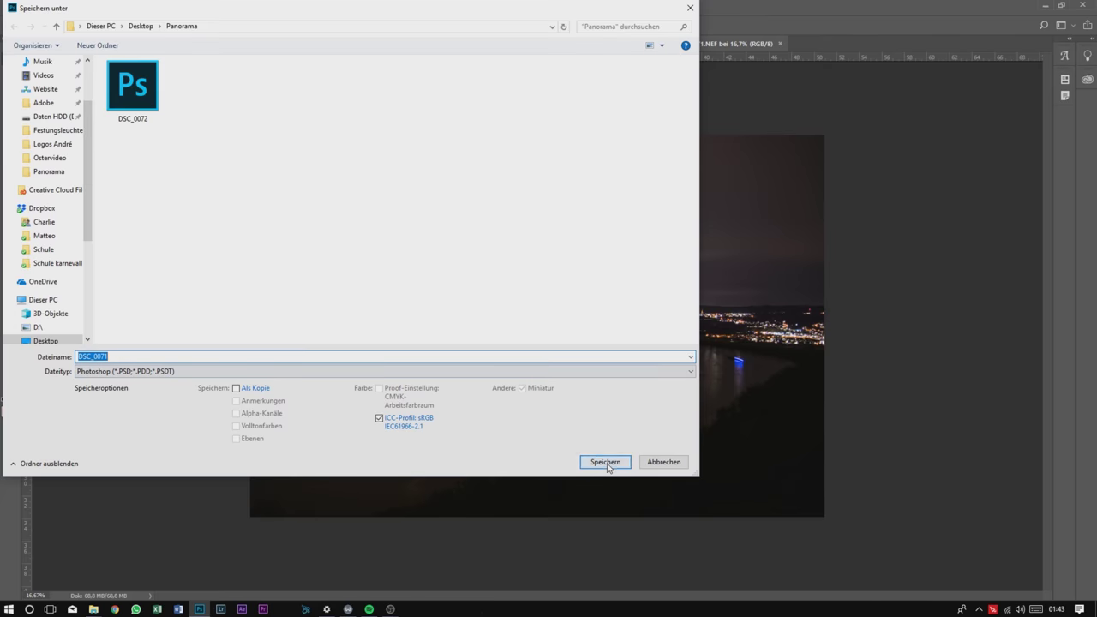
left_click(605, 462)
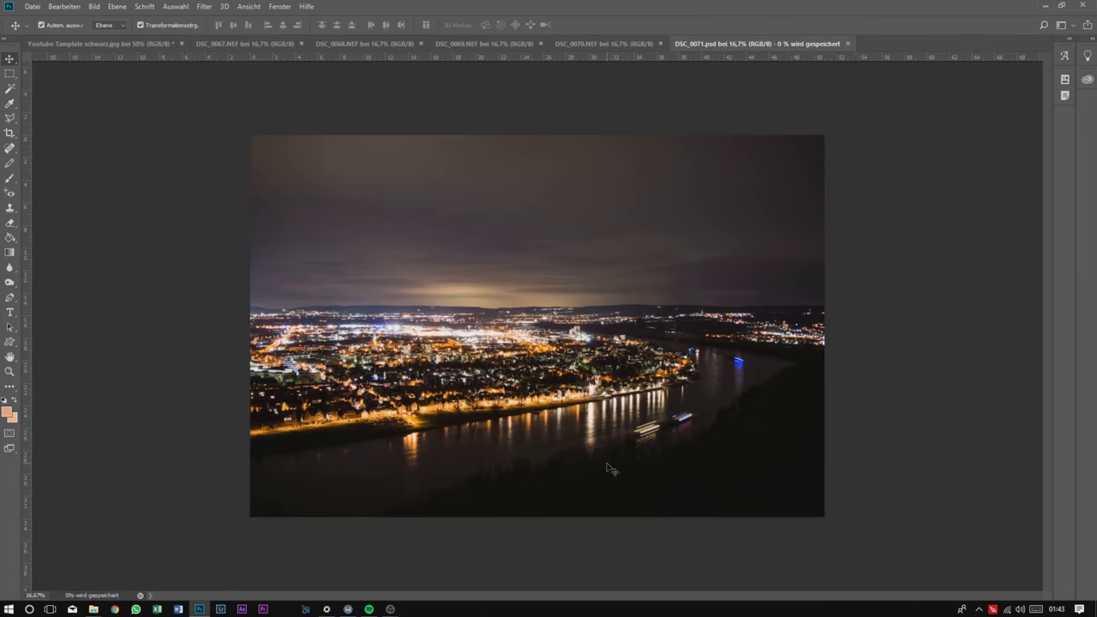
left_click(777, 43)
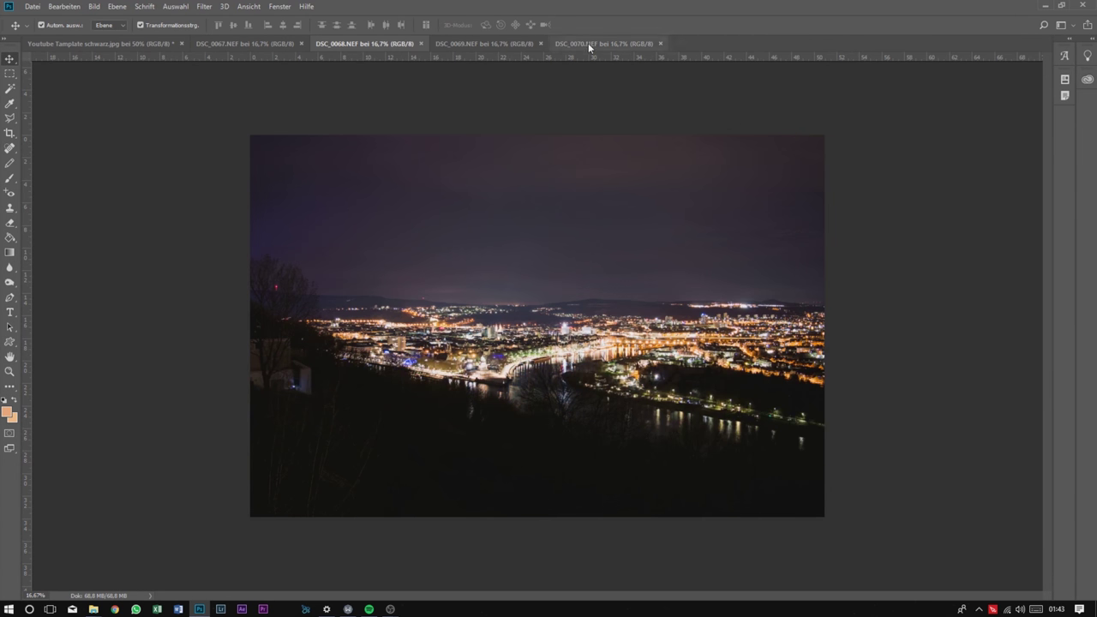
Save DSC_0070 in the Panorama folder as a Photoshop (PSD) file and close the document.
left_click(589, 43)
left_click(33, 7)
left_click(65, 126)
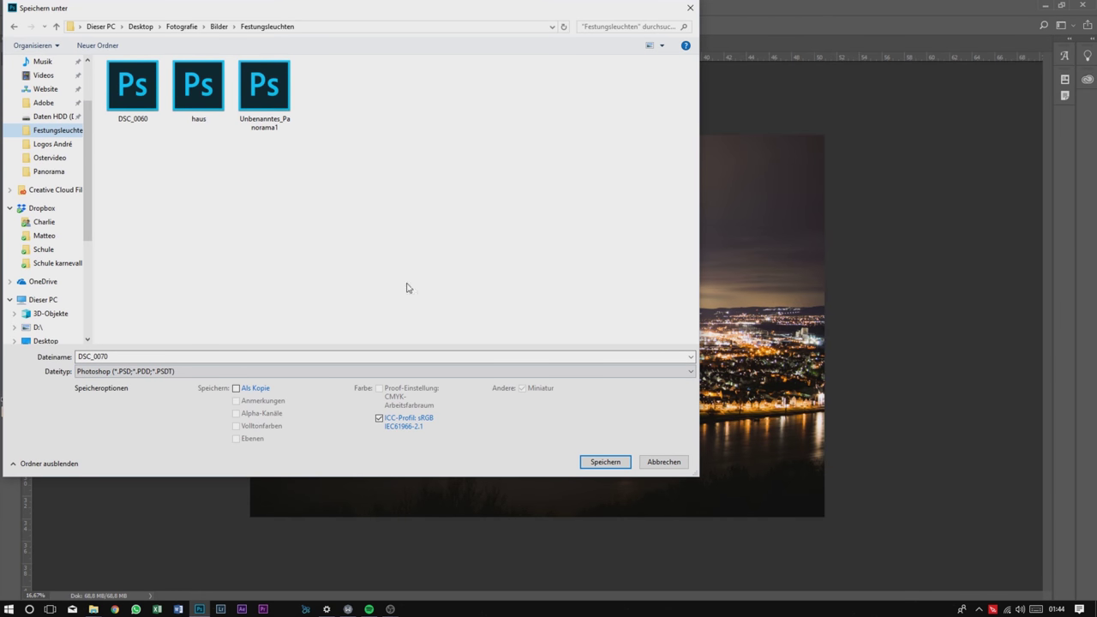
left_click(49, 171)
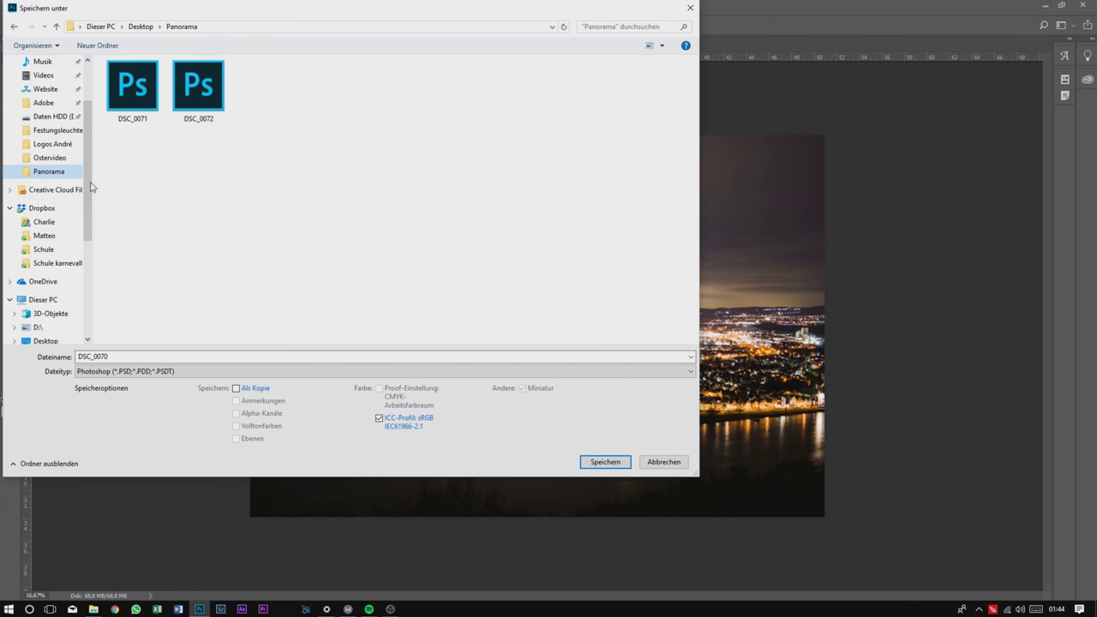
left_click(604, 462)
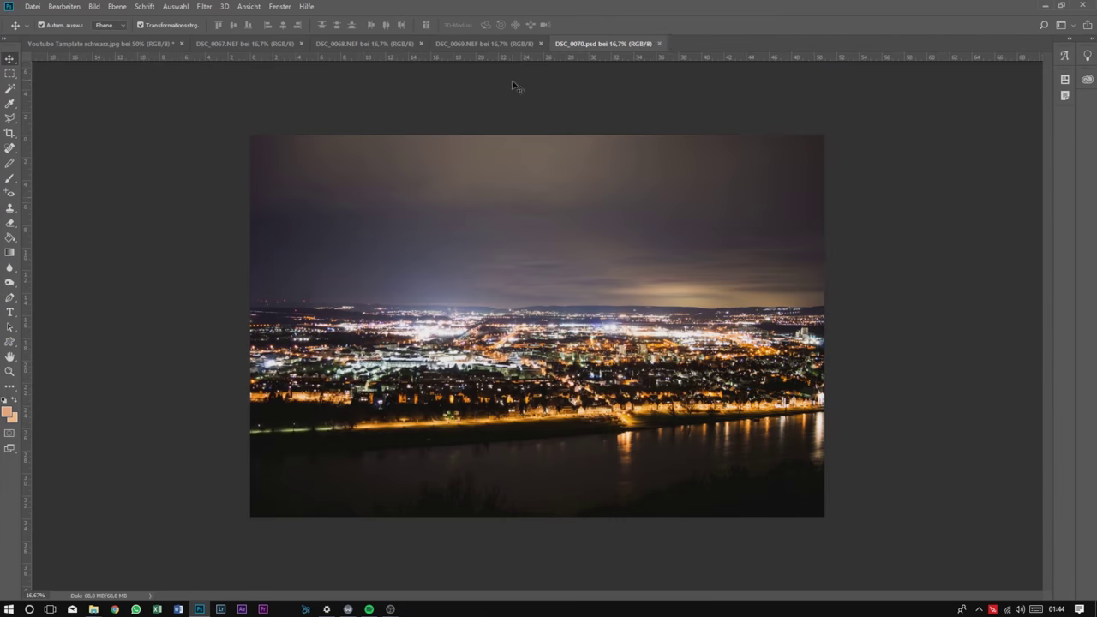
left_click(659, 43)
Save DSC_0069 in the Panorama folder as a Photoshop (PSD) file and close the document.
left_click(486, 43)
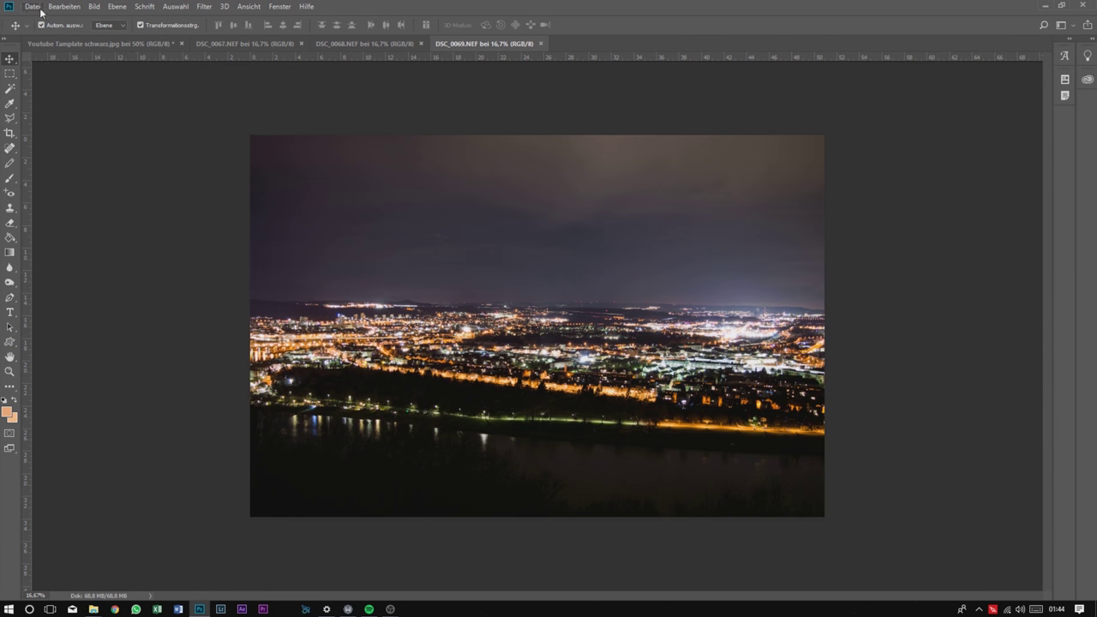
left_click(40, 12)
left_click(69, 131)
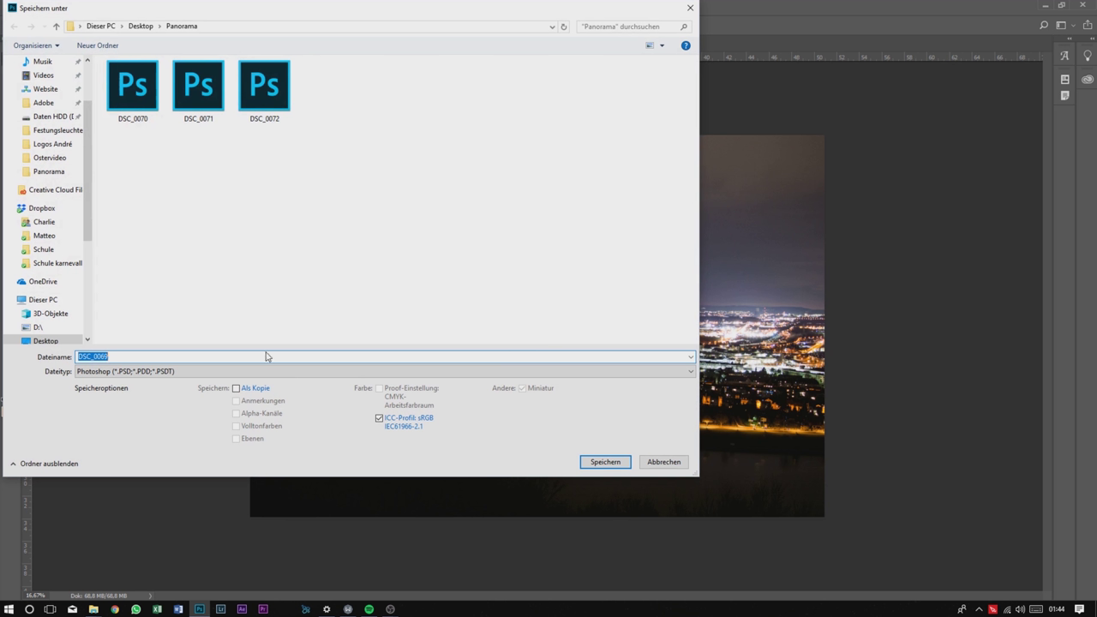
left_click(600, 463)
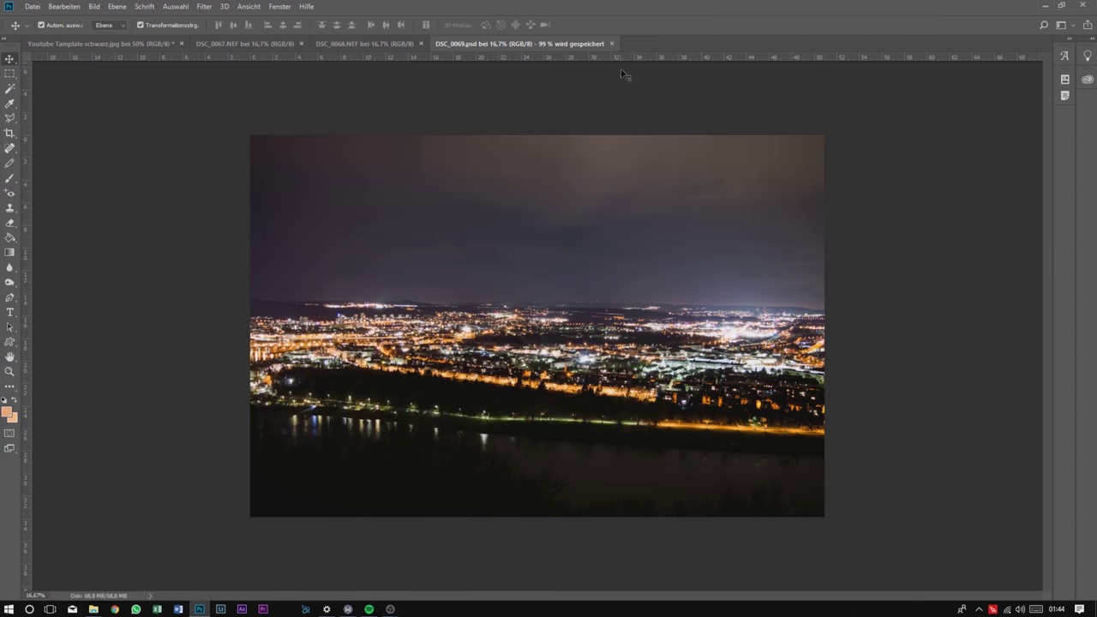
left_click(539, 44)
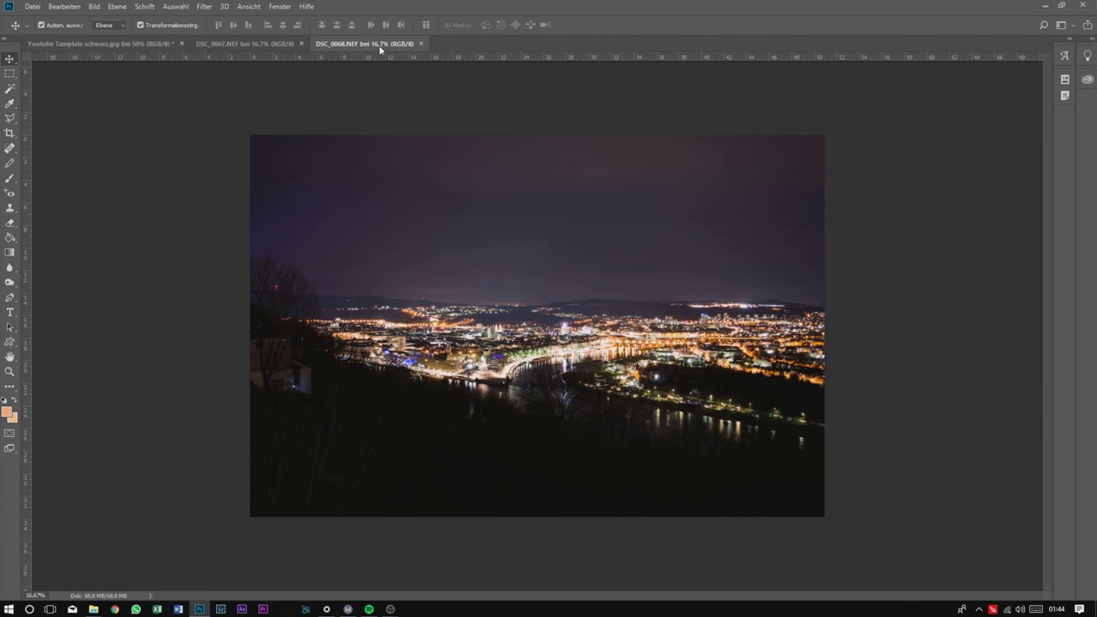
Save DSC_0068 in the Panorama folder as a Photoshop (PSD) file and close the document.
left_click(40, 7)
left_click(68, 133)
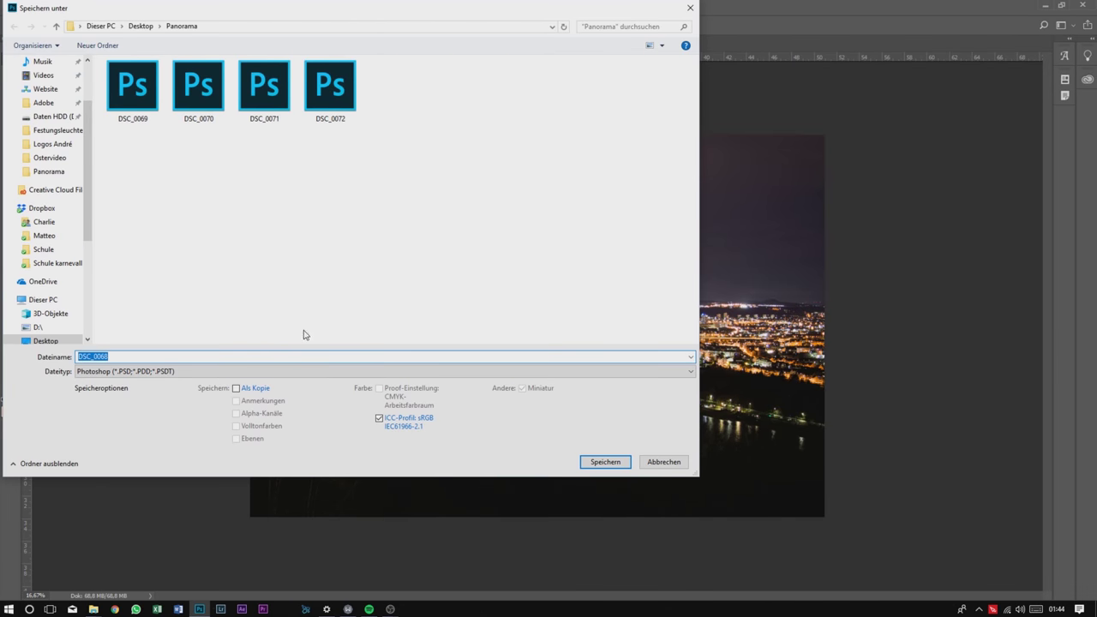
left_click(607, 460)
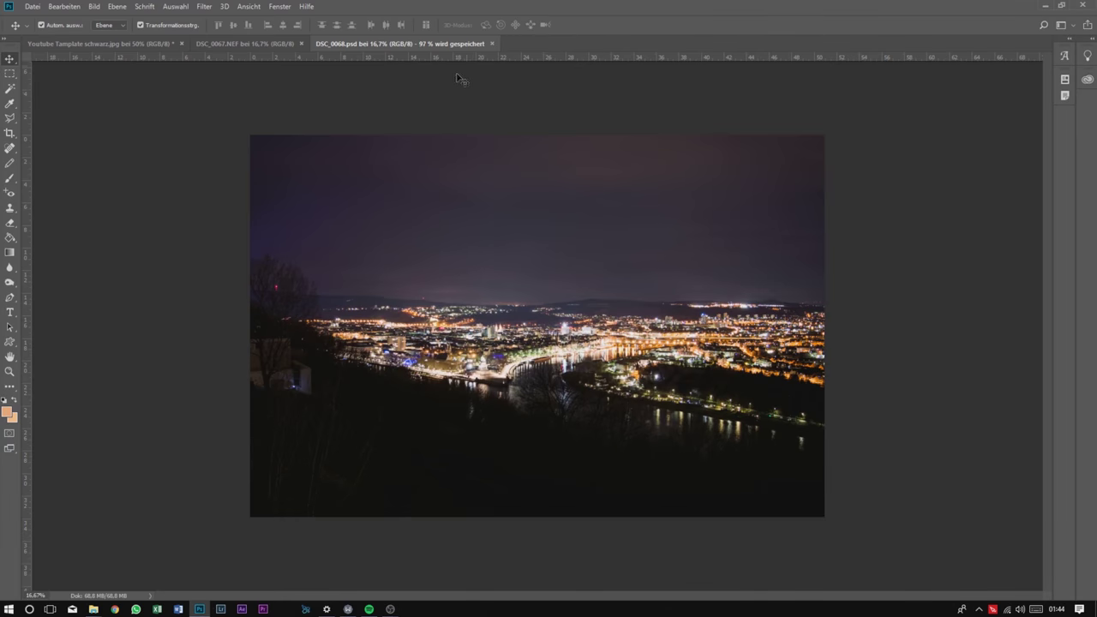
left_click(415, 43)
Save DSC_0067 in the Panorama folder as a Photoshop (PSD) file and close the document.
left_click(31, 6)
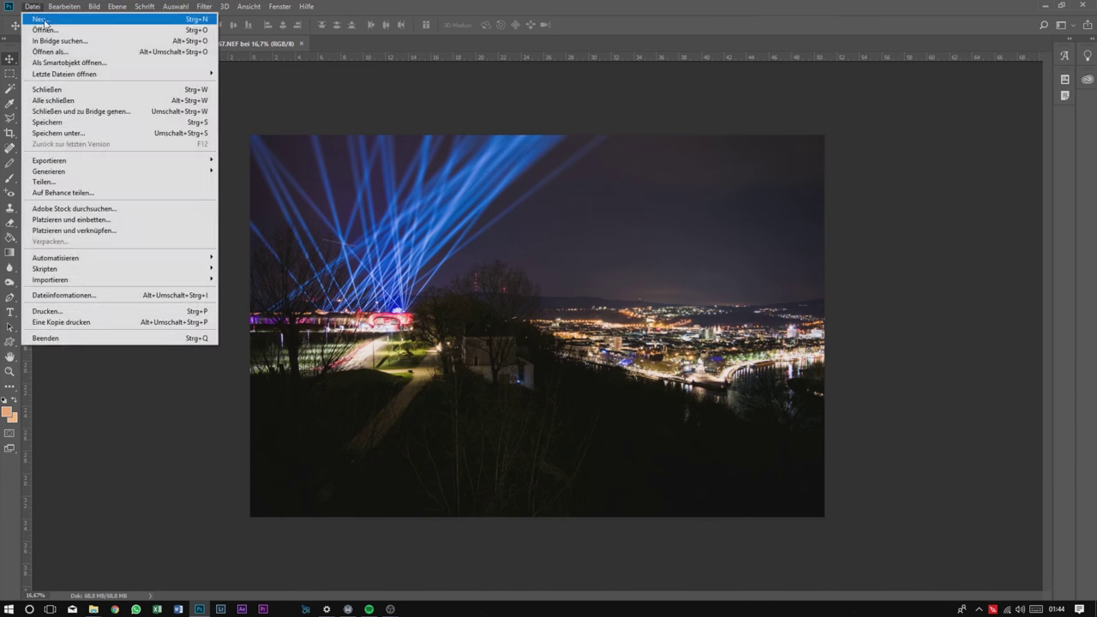
left_click(92, 130)
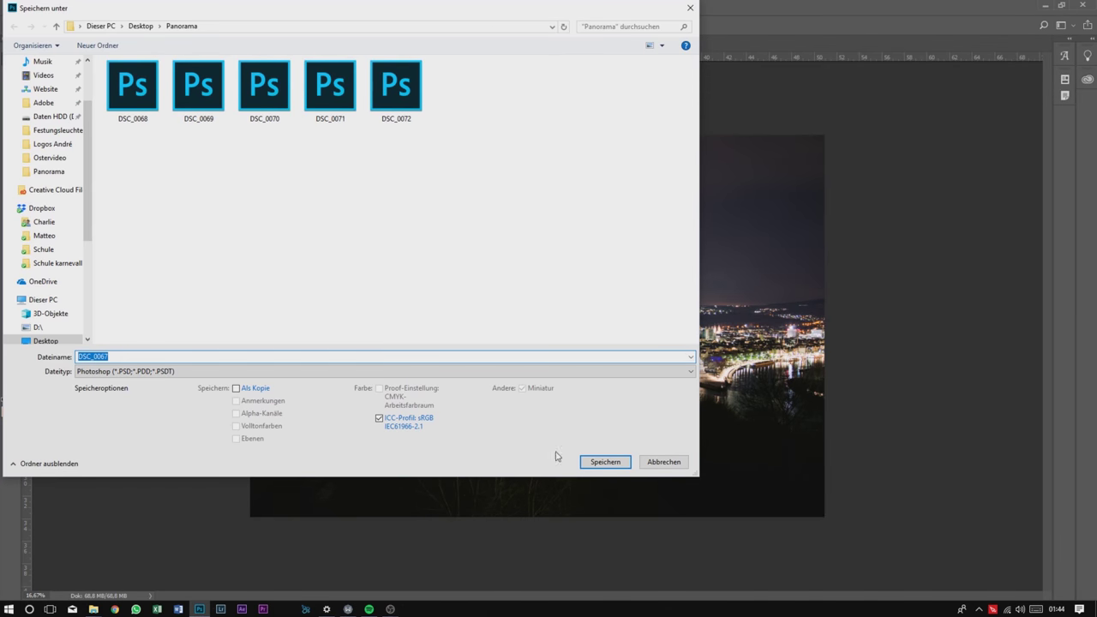
left_click(605, 462)
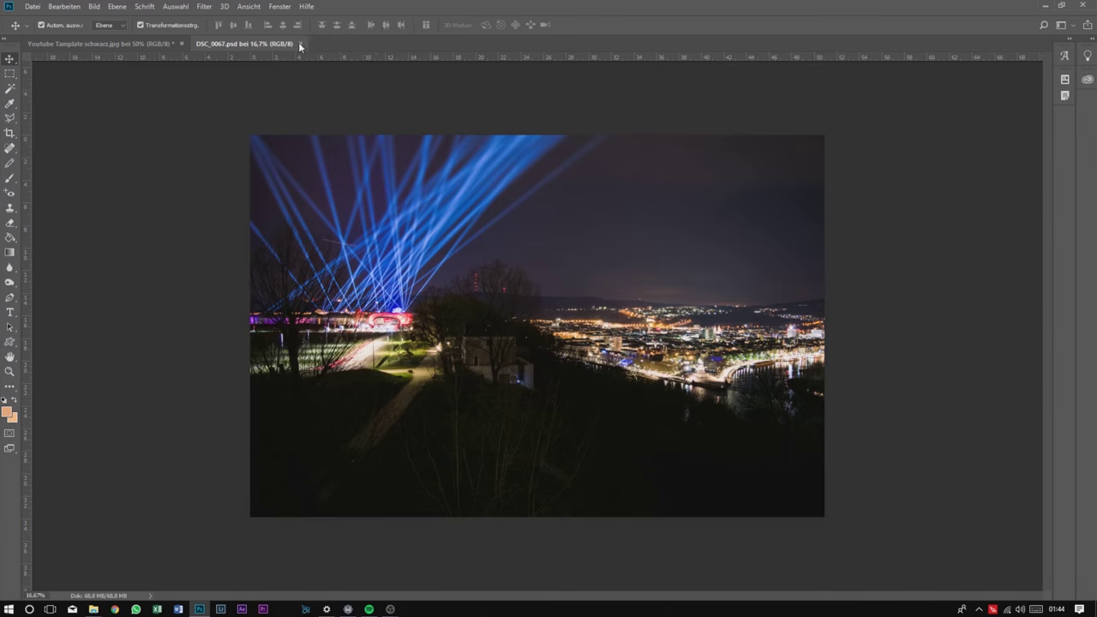
left_click(300, 44)
Merge the PSD files DSC_0067 to DSC_0072 from the Panorama folder with Photomerge, using the Auto layout and blending the images together.
left_click(41, 11)
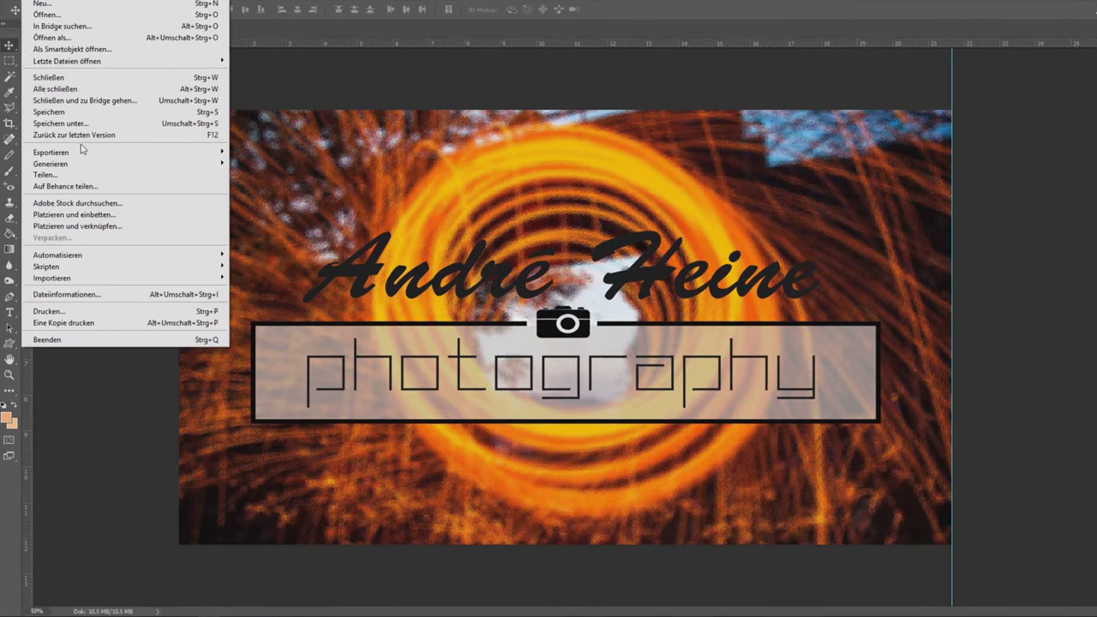
mouse_move(67, 265)
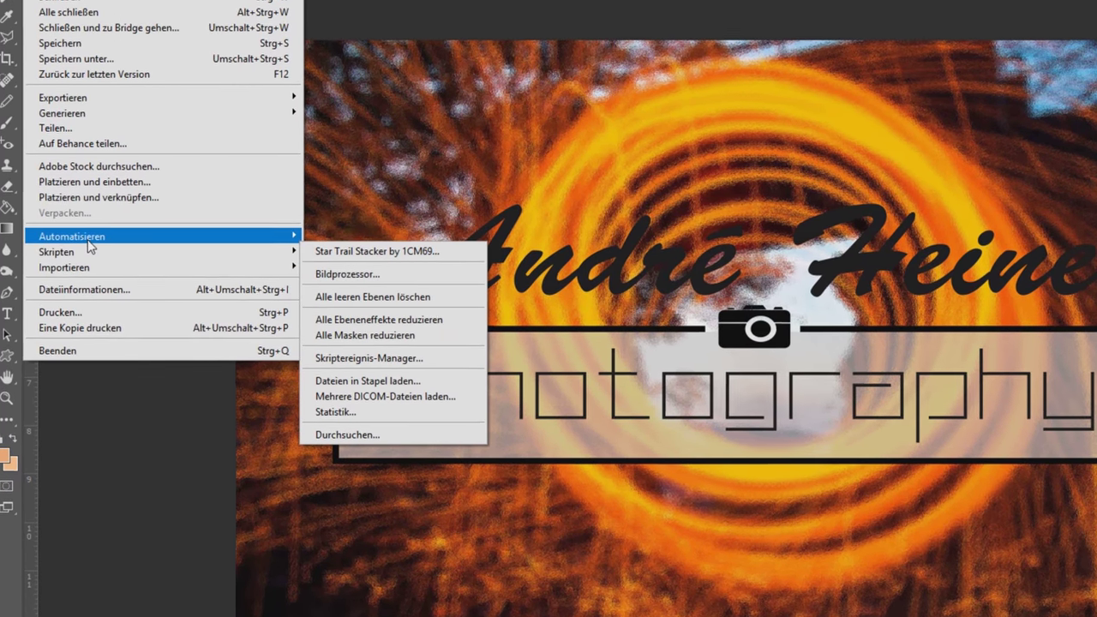
mouse_move(89, 240)
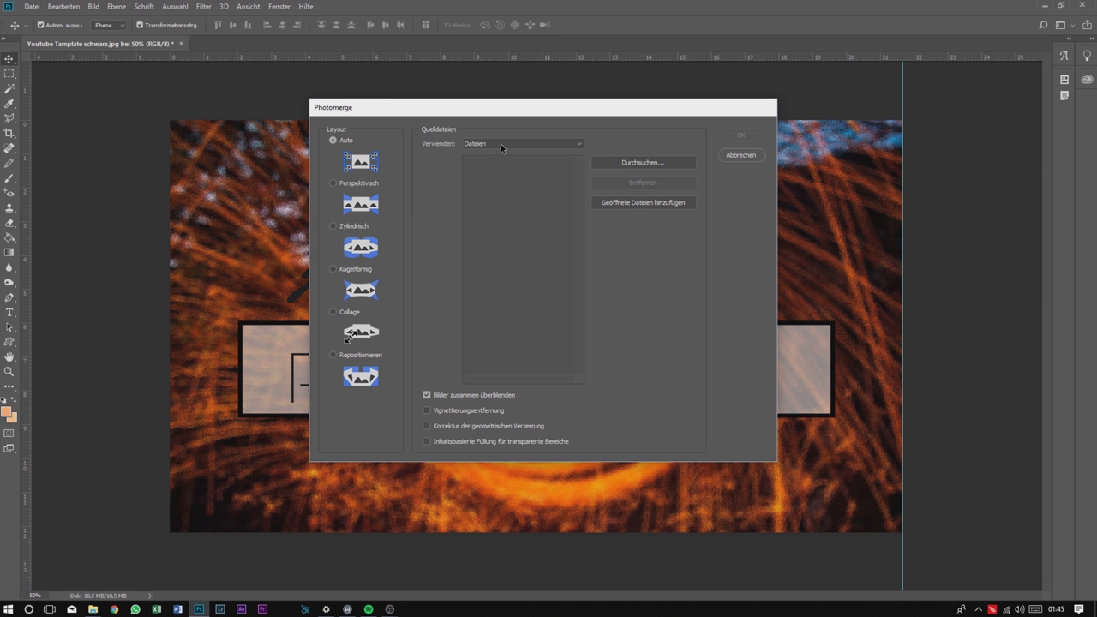
left_click(615, 162)
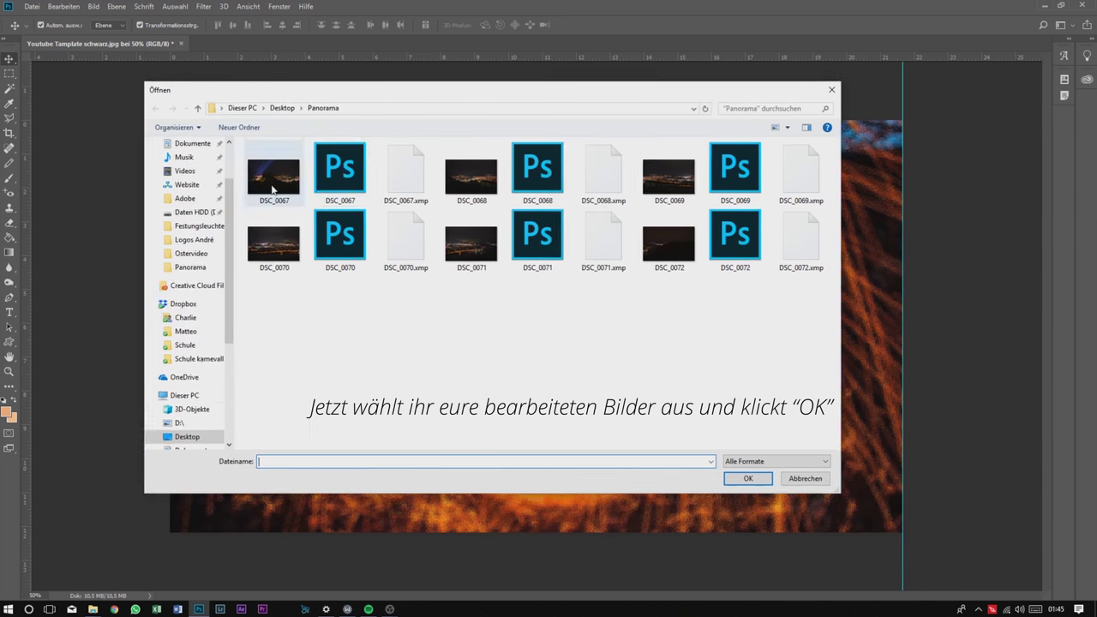
left_click(339, 172)
left_click(543, 175, "ctrl")
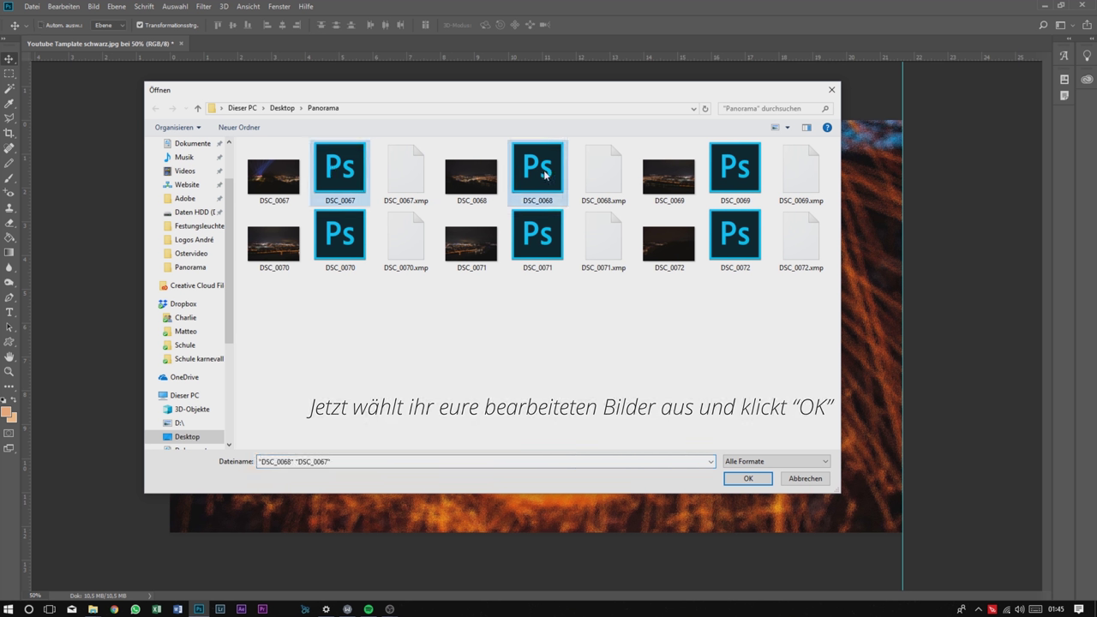
left_click(727, 179, "ctrl")
left_click(331, 255, "ctrl")
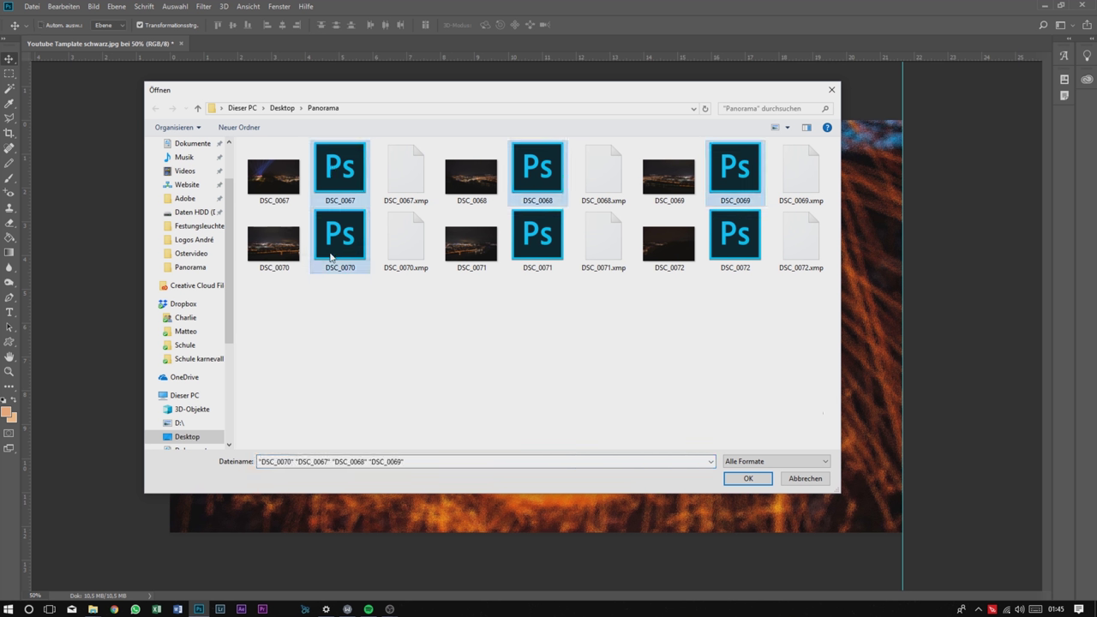
left_click(540, 250, "ctrl")
left_click(735, 248, "ctrl")
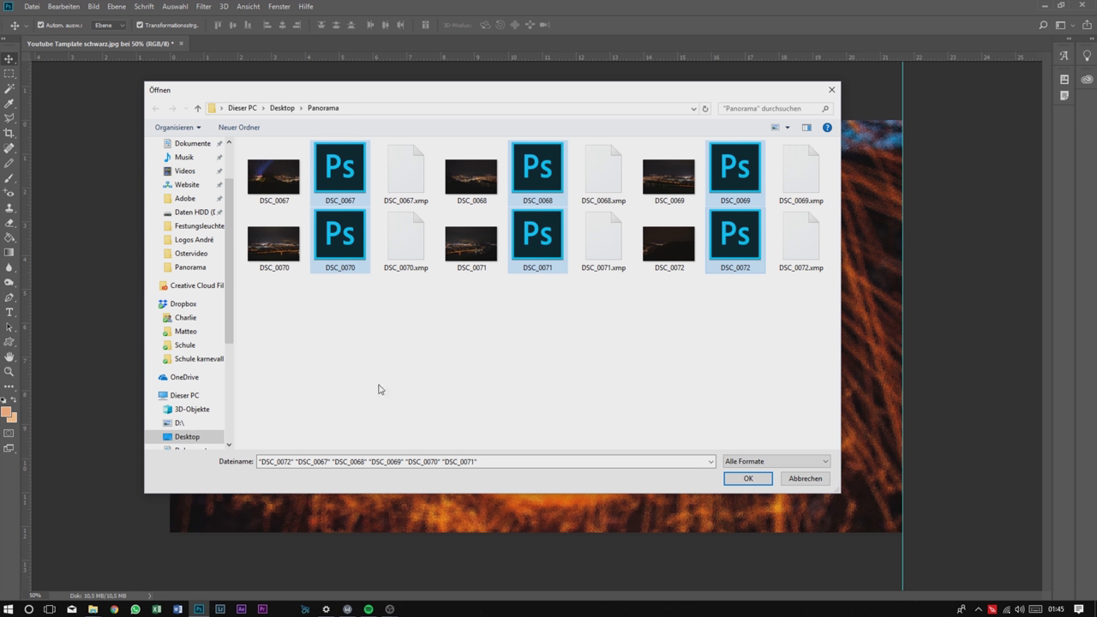
left_click(742, 480)
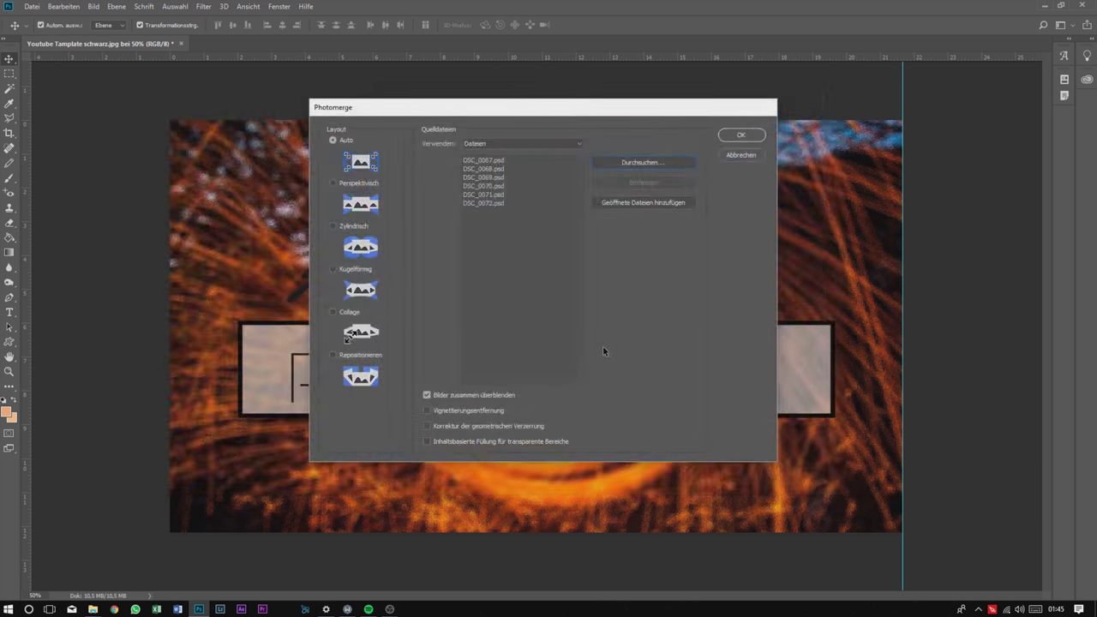
left_click(741, 135)
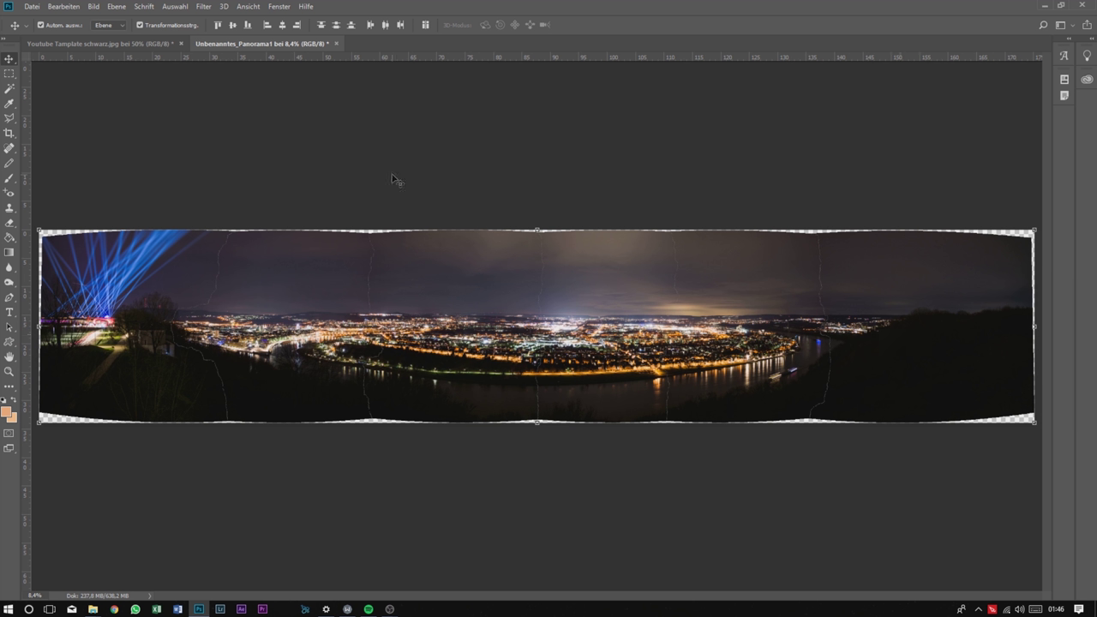
Crop the merged panorama on all sides to cut away most of its wavy transparent borders.
key("ctrl+plus")
key("ctrl+plus")
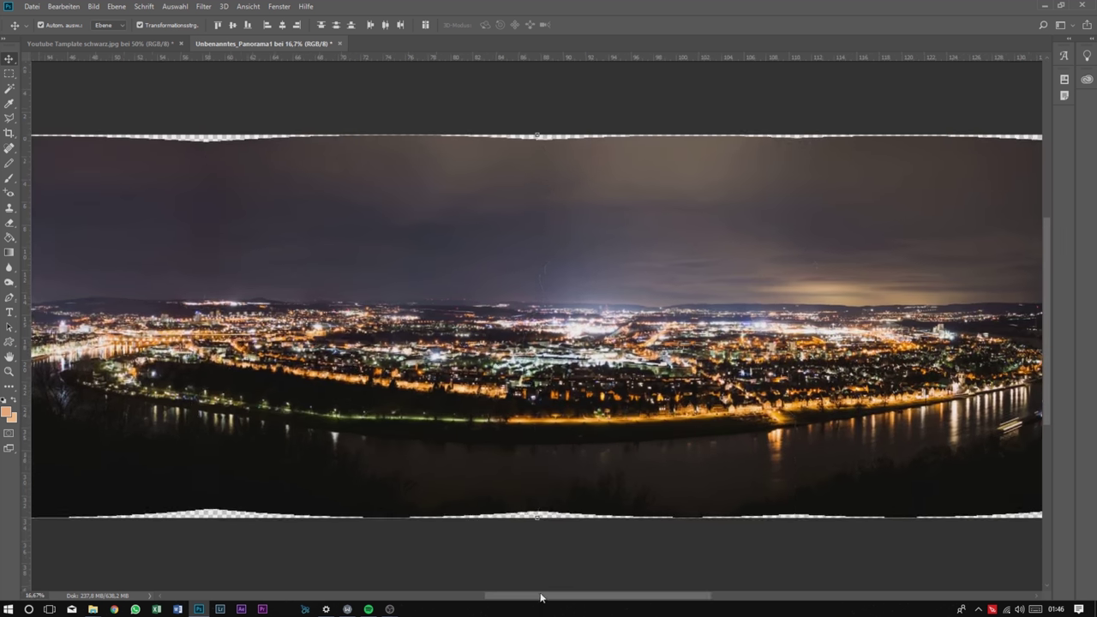
left_click_drag(541, 597, 467, 596)
key("ctrl+minus")
key("ctrl+minus")
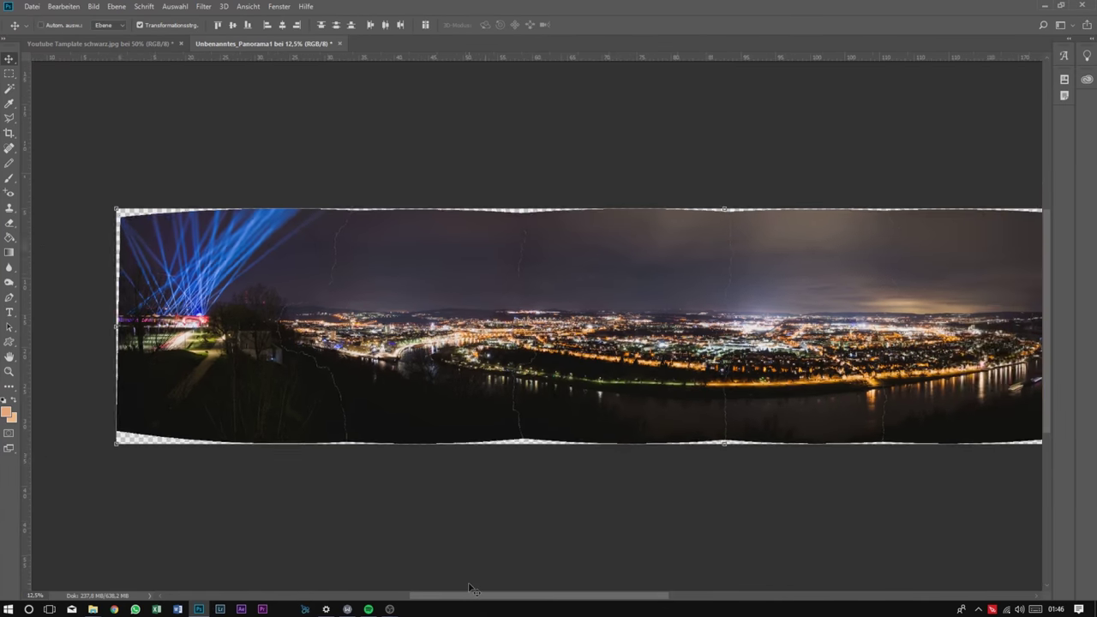
left_click(9, 134)
mouse_move(42, 231)
left_mouse_down()
mouse_move(49, 221)
mouse_move(47, 234)
left_mouse_up()
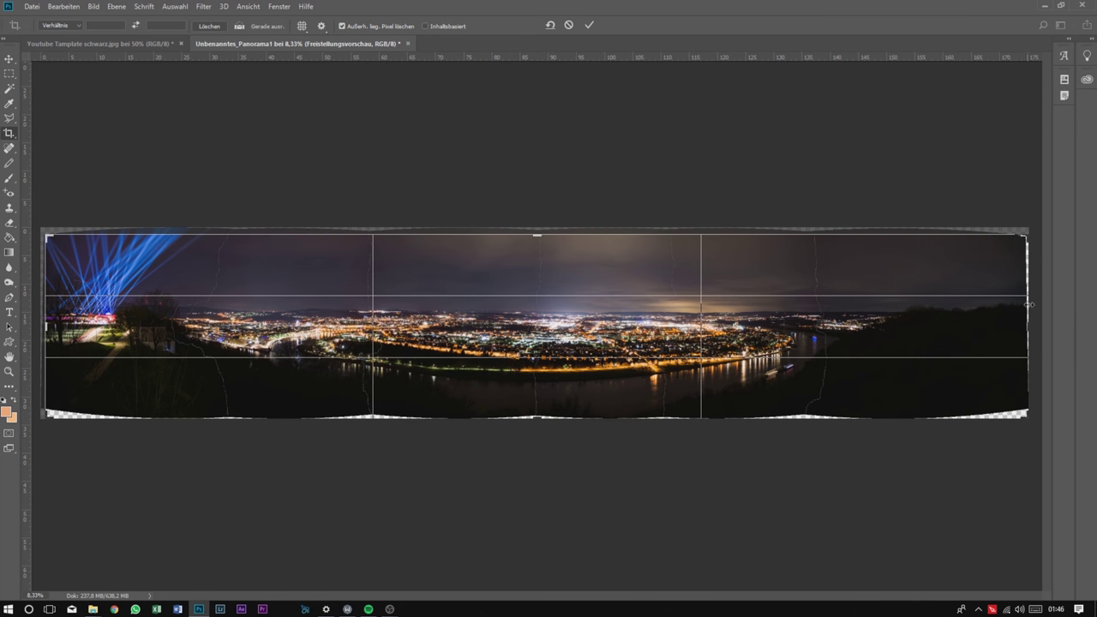
left_click_drag(538, 418, 537, 416)
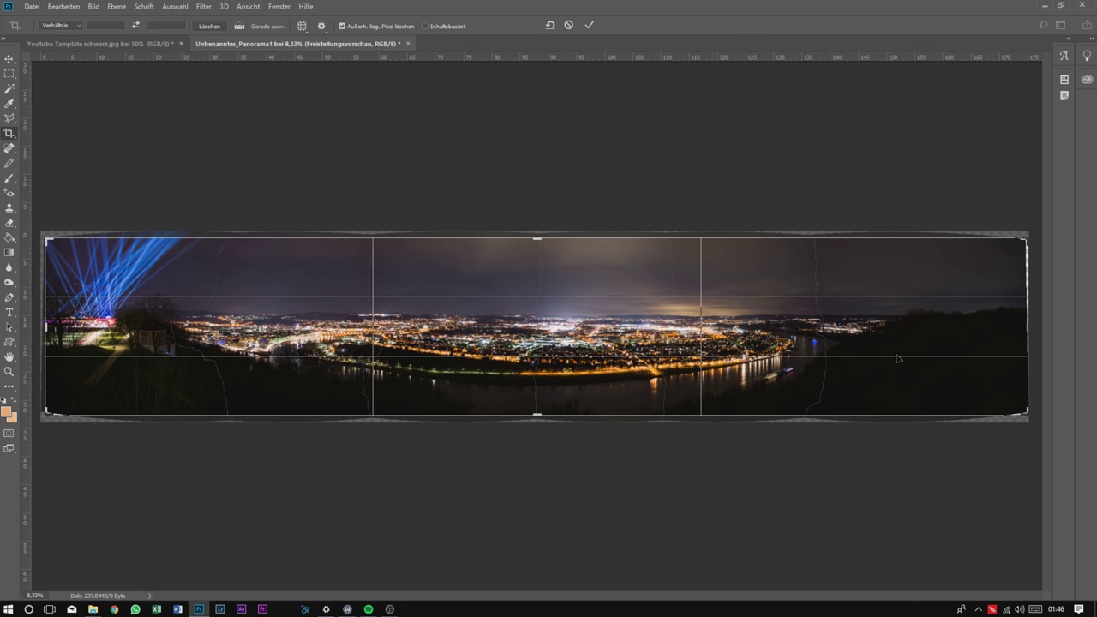
left_click_drag(1028, 327, 1025, 329)
left_click(589, 26)
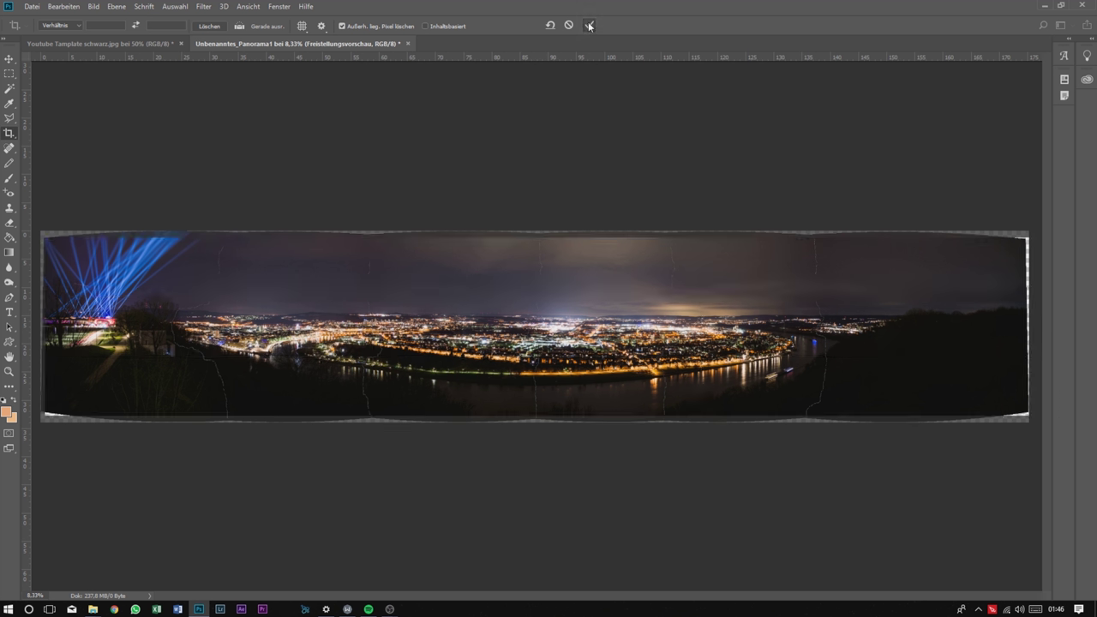
Crop another narrow strip off the panorama's right end to remove the remaining transparent edge.
left_click(967, 359)
left_click_drag(1026, 322, 1025, 312)
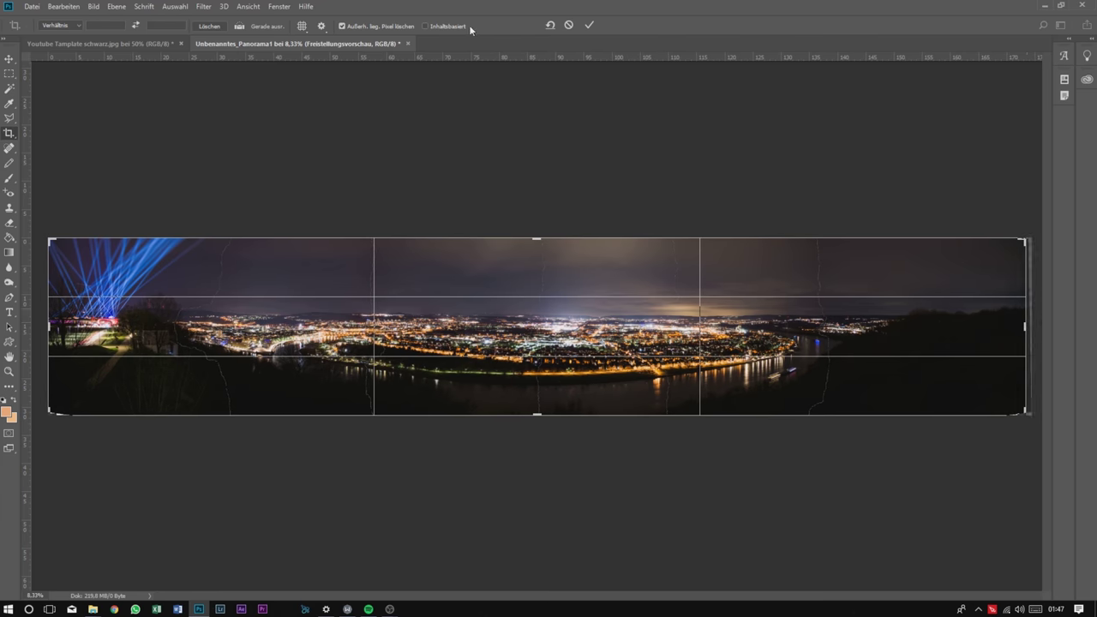
left_click(591, 26)
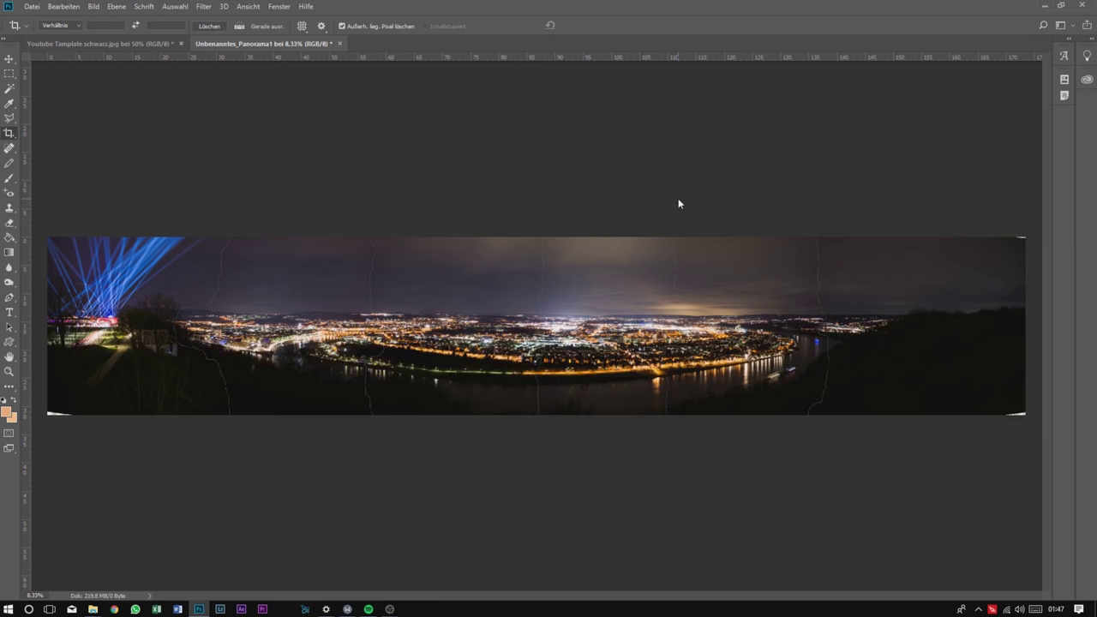
Crop the panorama's left and lower edges further to remove the transparent corners, leaving a width of about 172 cm.
left_click(86, 298)
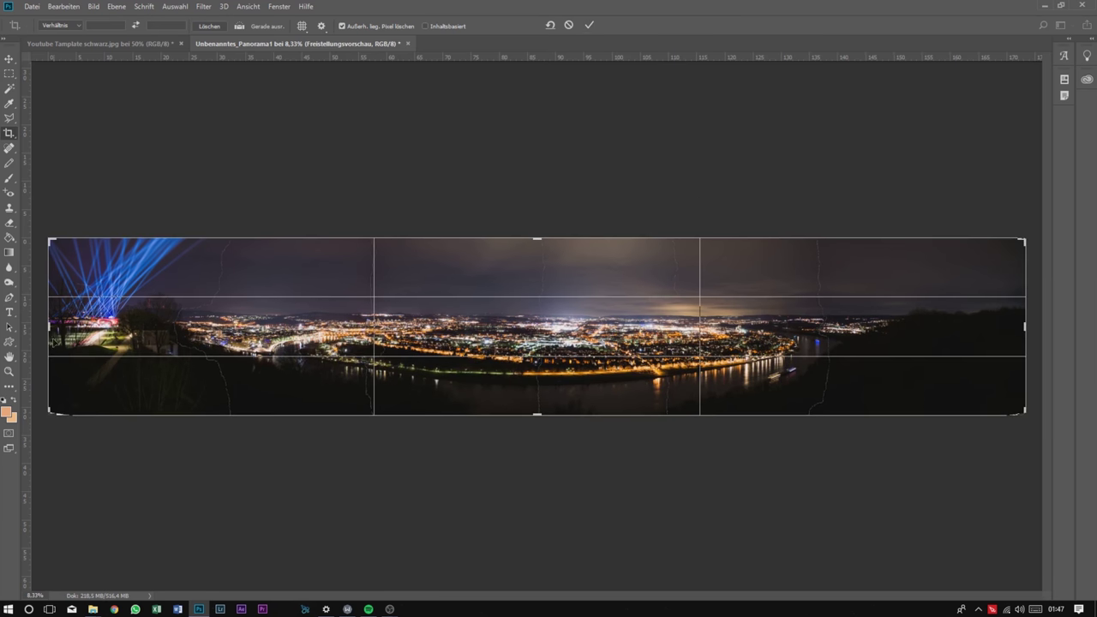
left_click_drag(49, 328, 52, 328)
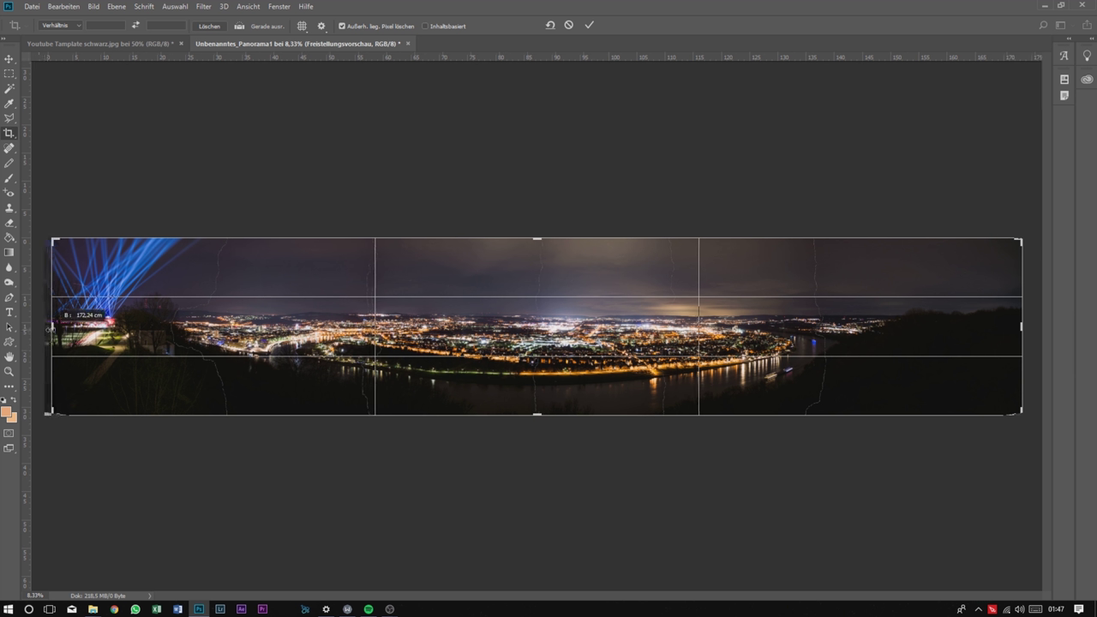
left_click_drag(537, 416, 537, 410)
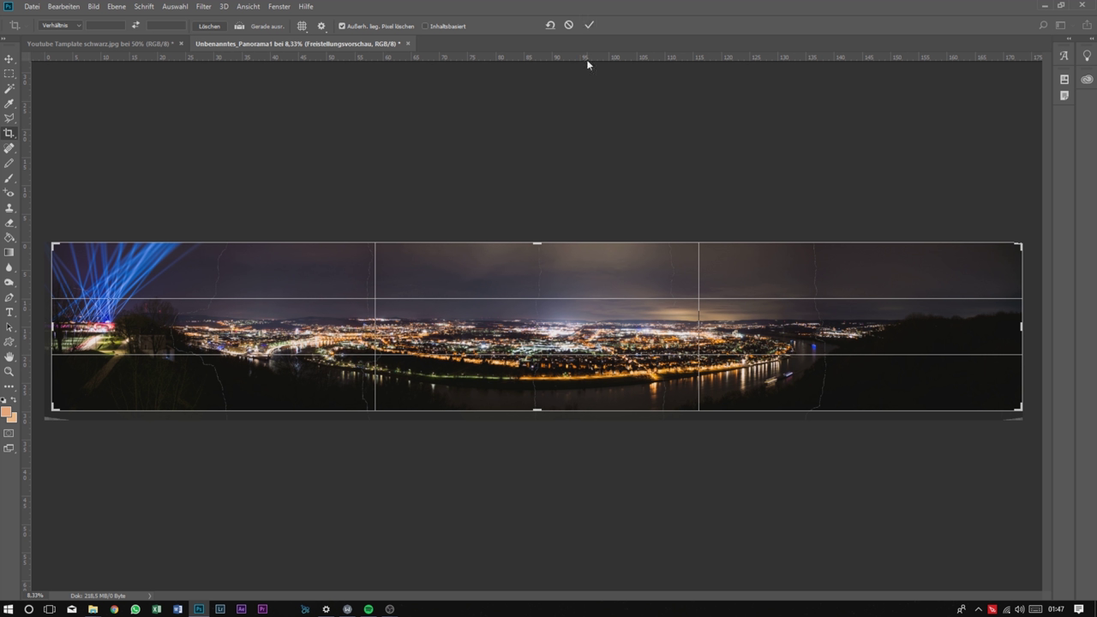
left_click(589, 27)
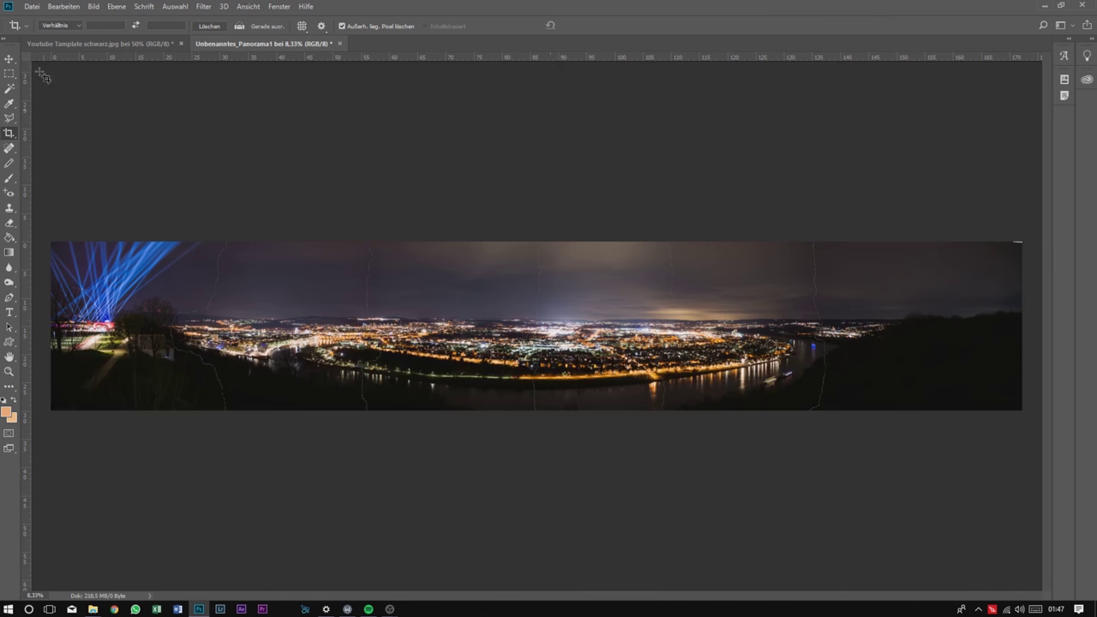
Trim the panorama's upper and right edges slightly to crop out the transparent upper-right corner.
left_click_drag(537, 242, 537, 243)
left_click_drag(1020, 327, 1016, 325)
left_click(591, 26)
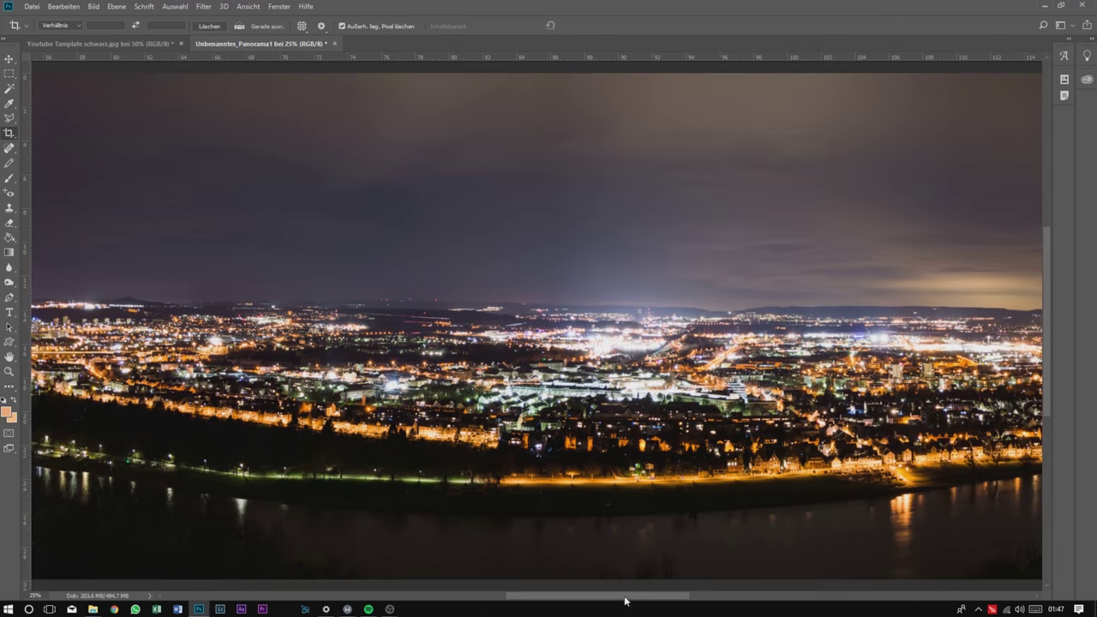
Merge the six selected DSC image layers of the cropped panorama into a single layer.
left_click_drag(625, 600, 549, 588)
scroll(540, 548, "up", 3)
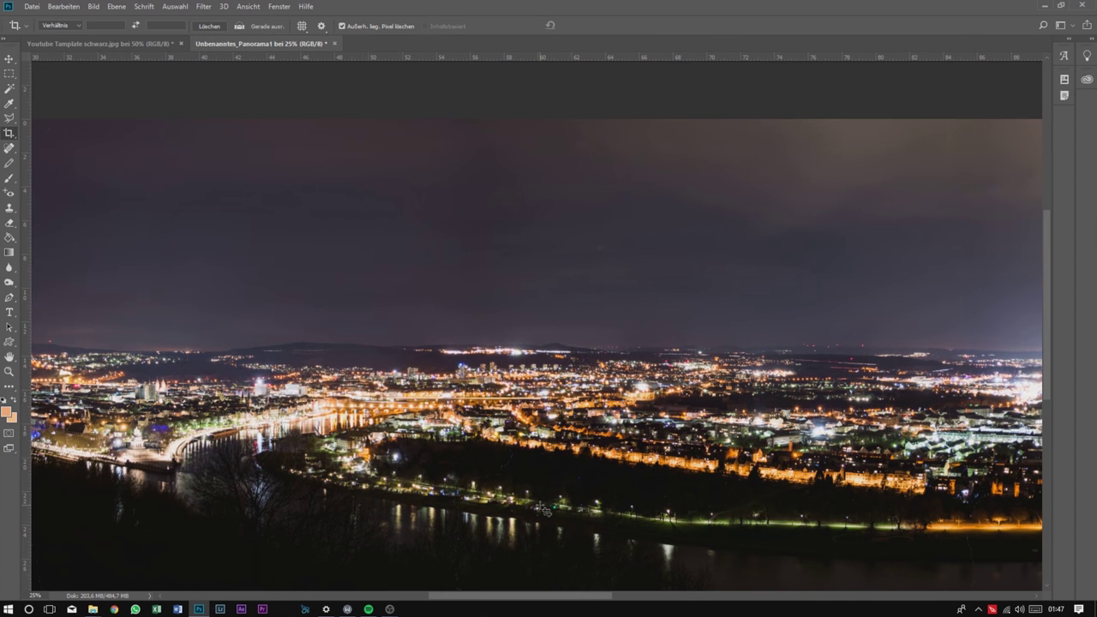
scroll(523, 532, "up", 2)
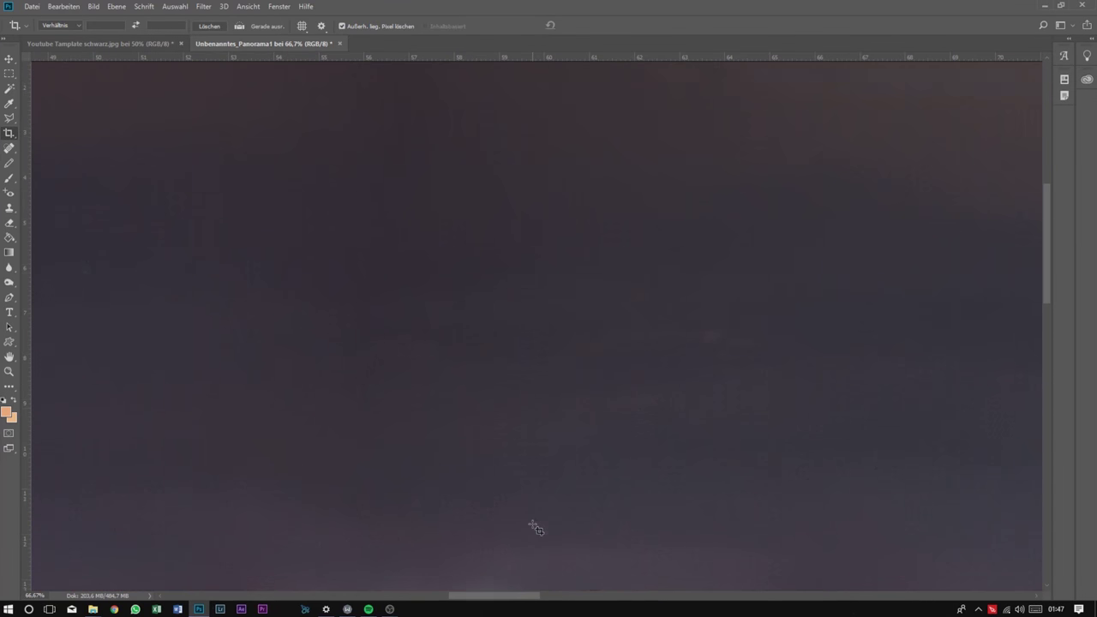
mouse_move(502, 597)
left_mouse_down()
mouse_move(404, 607)
mouse_move(425, 600)
left_mouse_up()
scroll(475, 514, "down", 3)
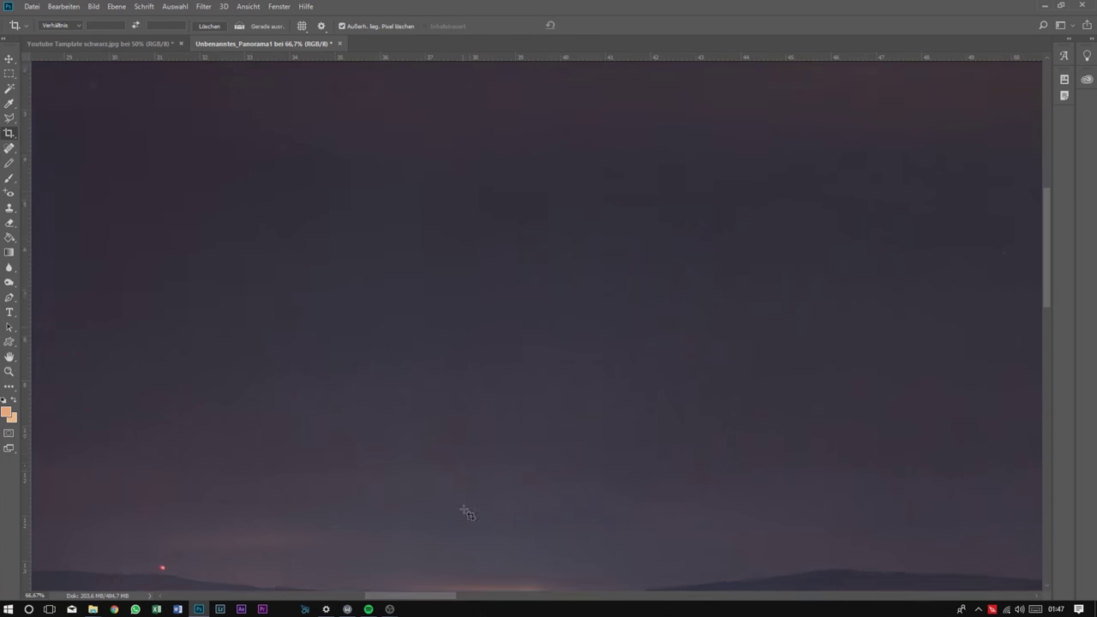
scroll(342, 385, "up", 1)
key("j")
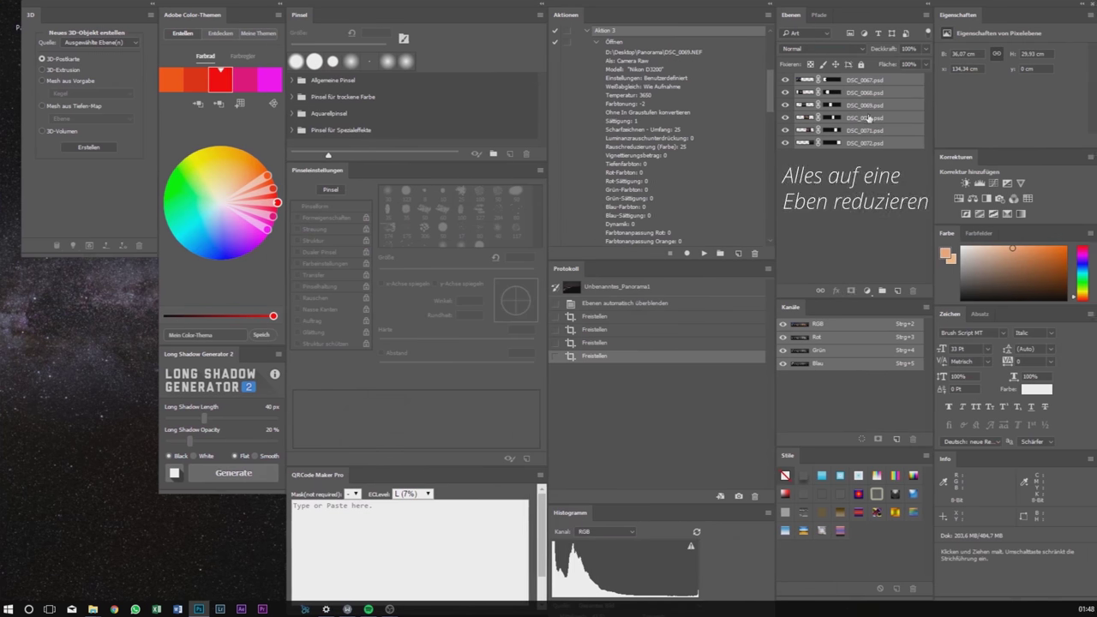
right_click(872, 147)
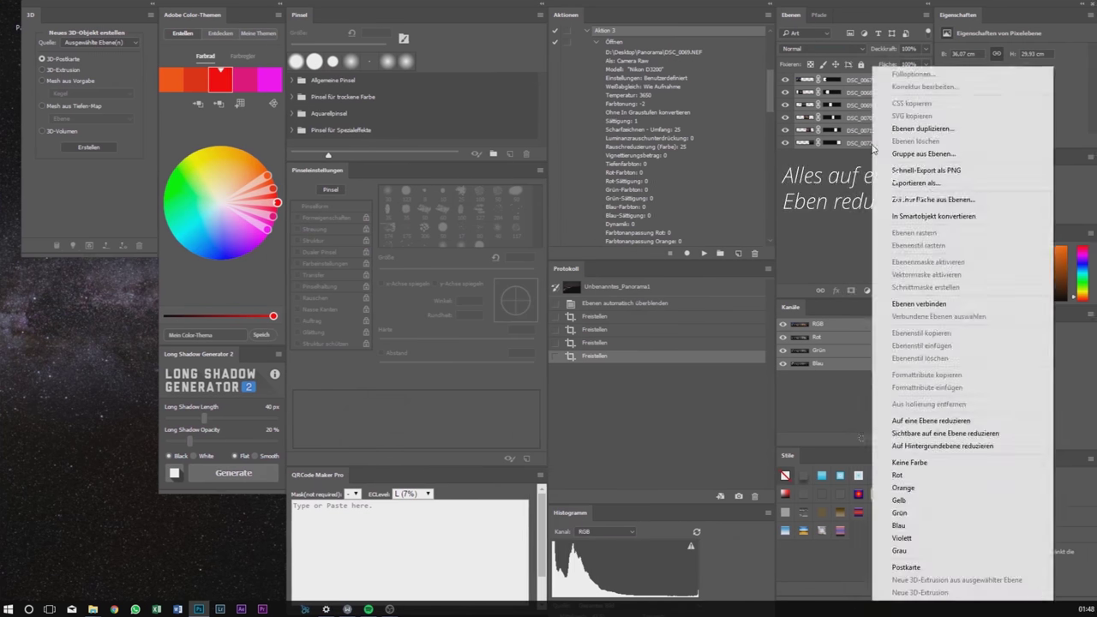
left_click(931, 421)
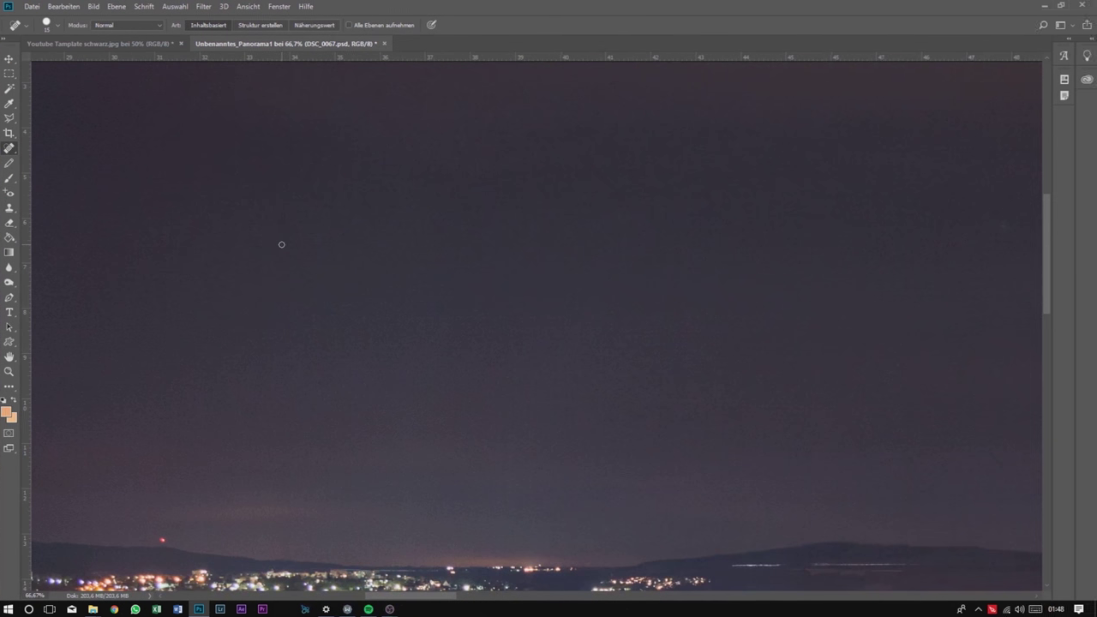
Enlarge the Spot Healing Brush to 106 px for retouching the panorama's sky.
key("ctrl+minus")
key("ctrl+minus")
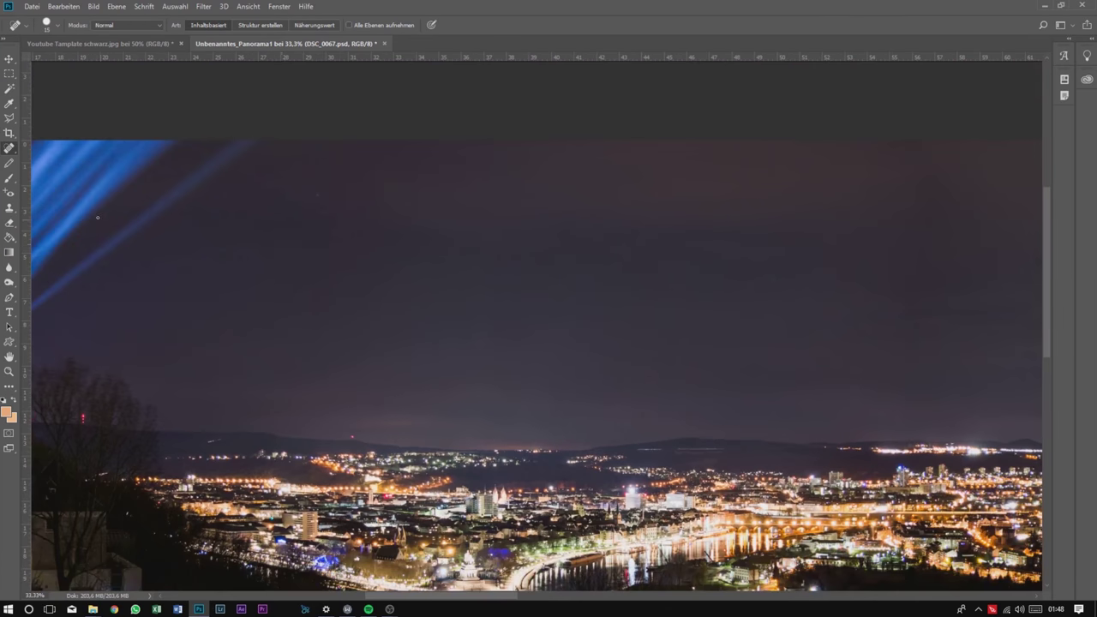
left_click_drag(390, 599, 470, 594)
scroll(81, 134, "up", 1)
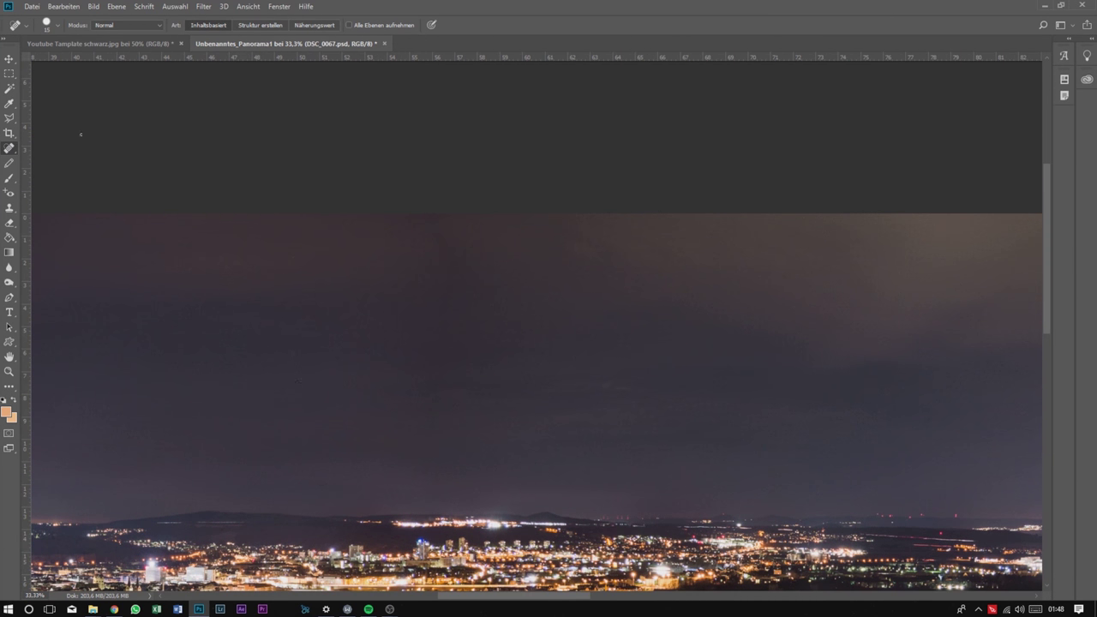
left_click(52, 24)
left_click(211, 46)
left_click(52, 25)
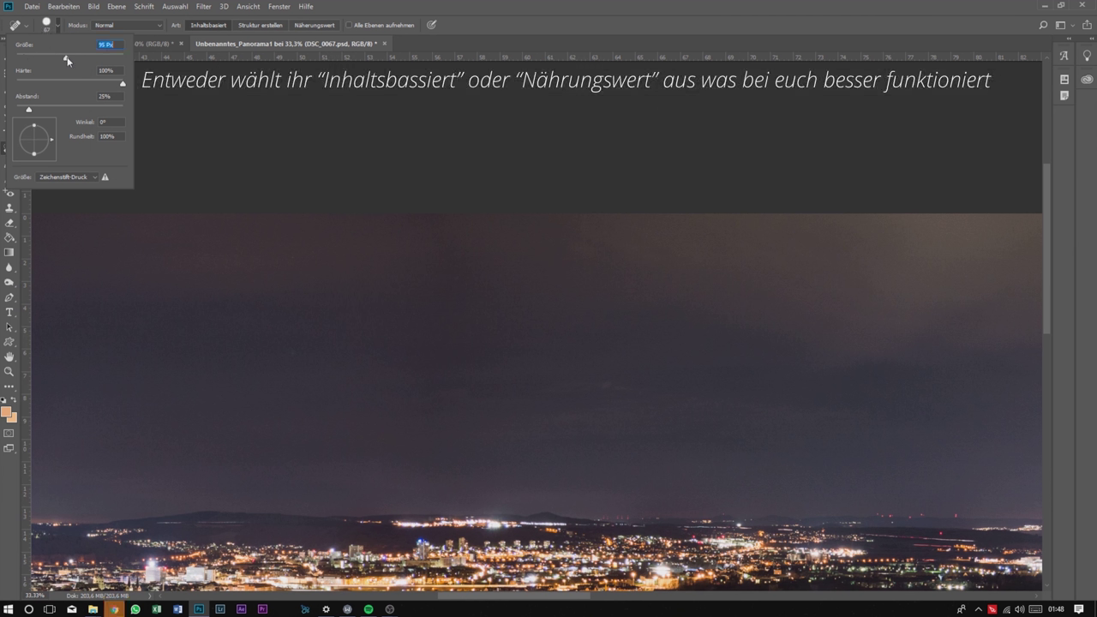
left_click_drag(67, 60, 72, 60)
key("Return")
Paint Content-Aware healing strokes over the vertical stitching seam in the dark sky, between about 56 and 59 cm along the panorama.
mouse_move(430, 477)
left_mouse_down()
mouse_move(449, 361)
mouse_move(443, 276)
mouse_move(455, 413)
left_mouse_up()
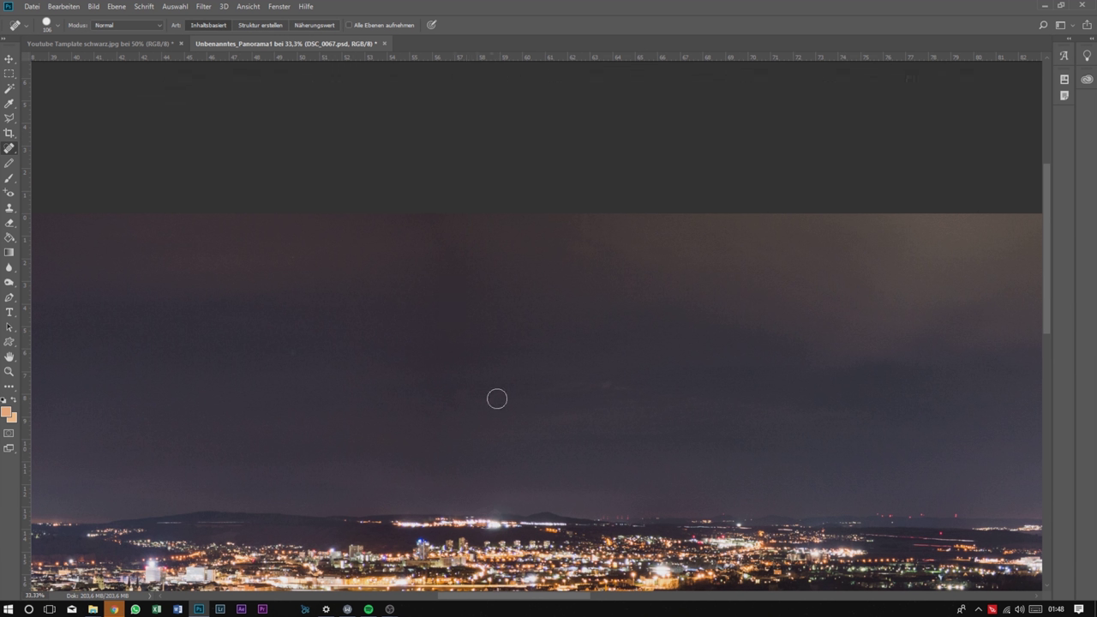
left_click_drag(495, 487, 502, 430)
left_click_drag(436, 441, 441, 336)
scroll(495, 391, "down", 1)
left_click_drag(495, 460, 490, 391)
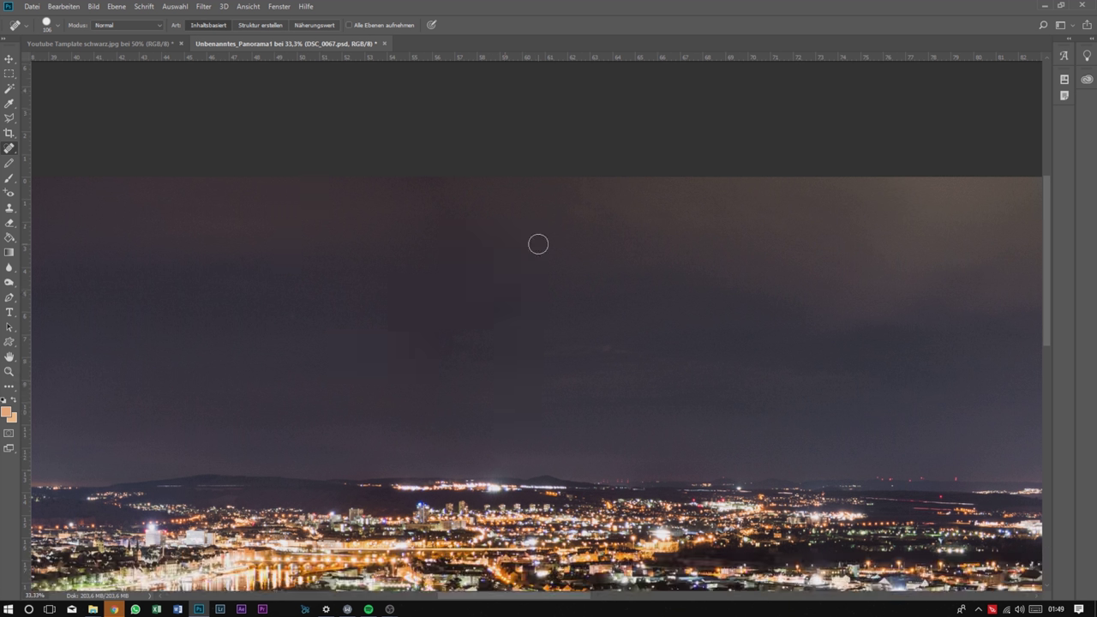
mouse_move(510, 311)
left_mouse_down()
mouse_move(452, 352)
mouse_move(494, 346)
left_mouse_up()
mouse_move(429, 329)
left_mouse_down()
mouse_move(497, 308)
mouse_move(477, 320)
mouse_move(458, 383)
left_mouse_up()
left_click_drag(478, 298, 457, 372)
left_click_drag(481, 293, 468, 374)
Heal the vertical sky seam at about 86 cm along the panorama, switching the Spot Healing Brush to Proximity Match (Näherungswert).
scroll(503, 439, "right", 5)
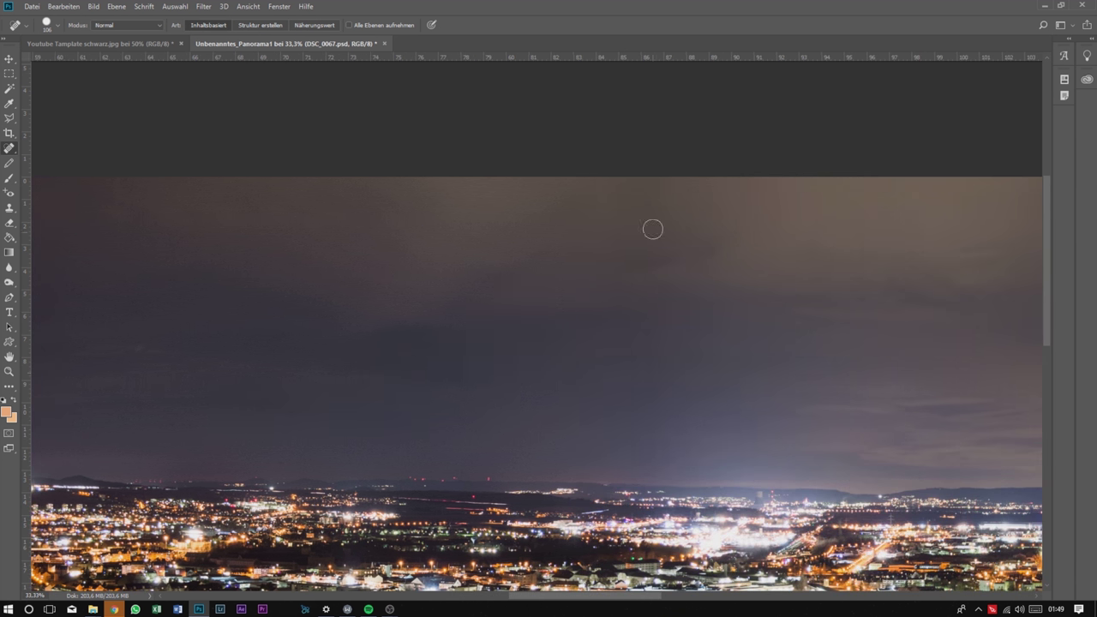
mouse_move(651, 228)
left_mouse_down()
mouse_move(662, 343)
mouse_move(654, 166)
left_mouse_up()
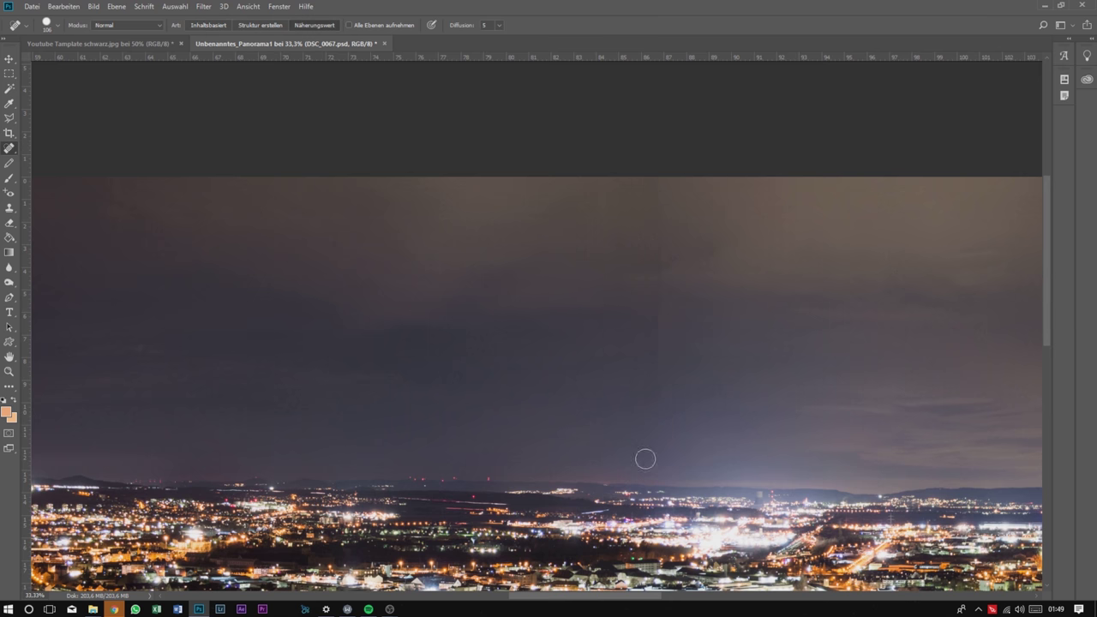
mouse_move(658, 214)
left_mouse_down()
mouse_move(661, 409)
mouse_move(650, 197)
left_mouse_up()
left_click_drag(651, 343, 653, 439)
Retouch the dark sky seam at about 57 cm again with long Proximity Match strokes from the horizon upwards.
left_click_drag(514, 594, 454, 595)
mouse_move(385, 428)
left_mouse_down()
mouse_move(328, 320)
mouse_move(360, 291)
left_mouse_up()
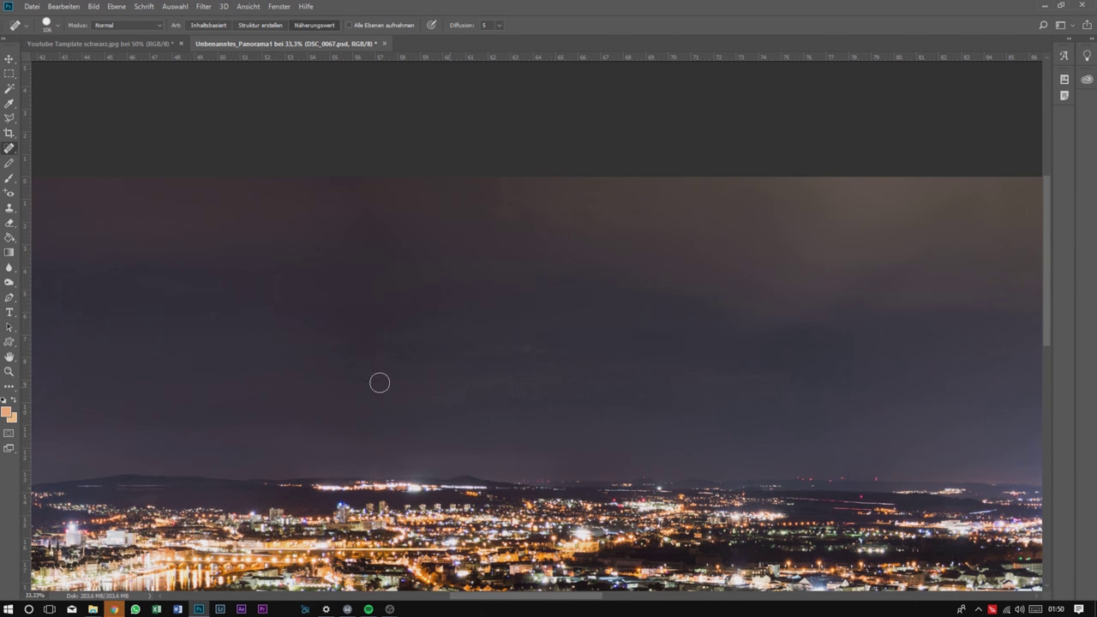
scroll(786, 449, "up", 2)
left_click_drag(355, 469, 387, 359)
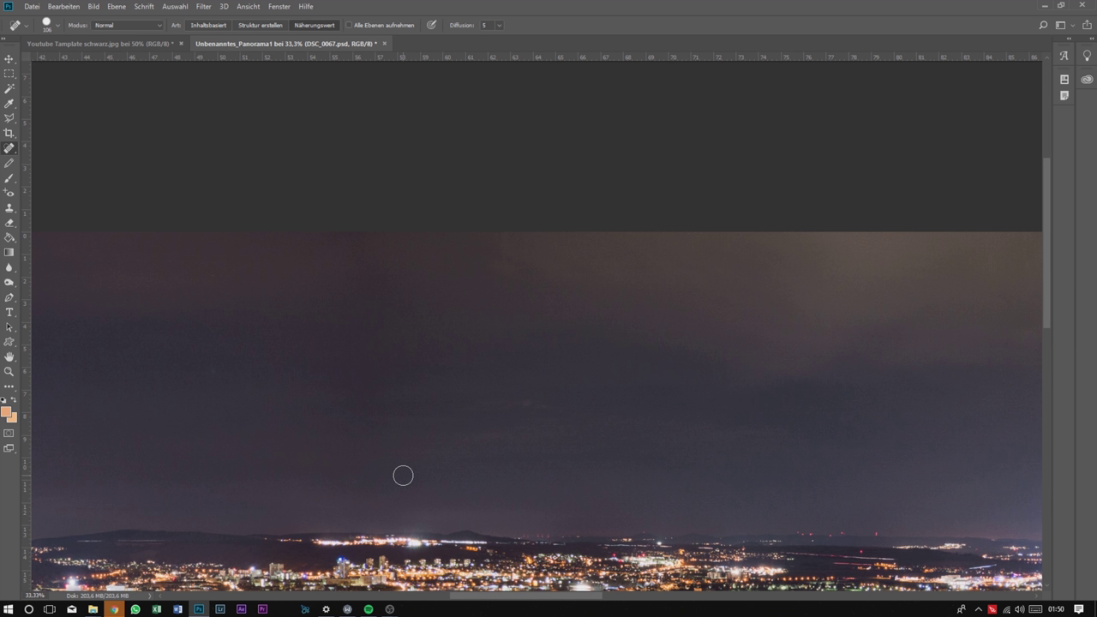
Smooth the remaining uneven sky patches left of the panorama's centre with further Proximity Match healing strokes.
scroll(428, 448, "down", 2)
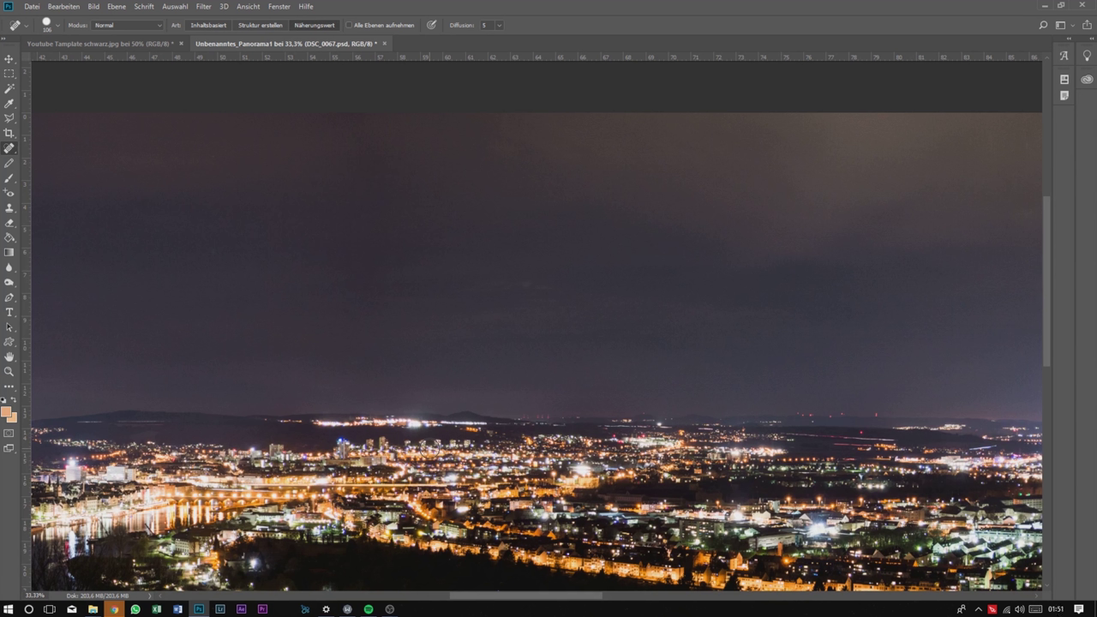
scroll(576, 289, "down", 4)
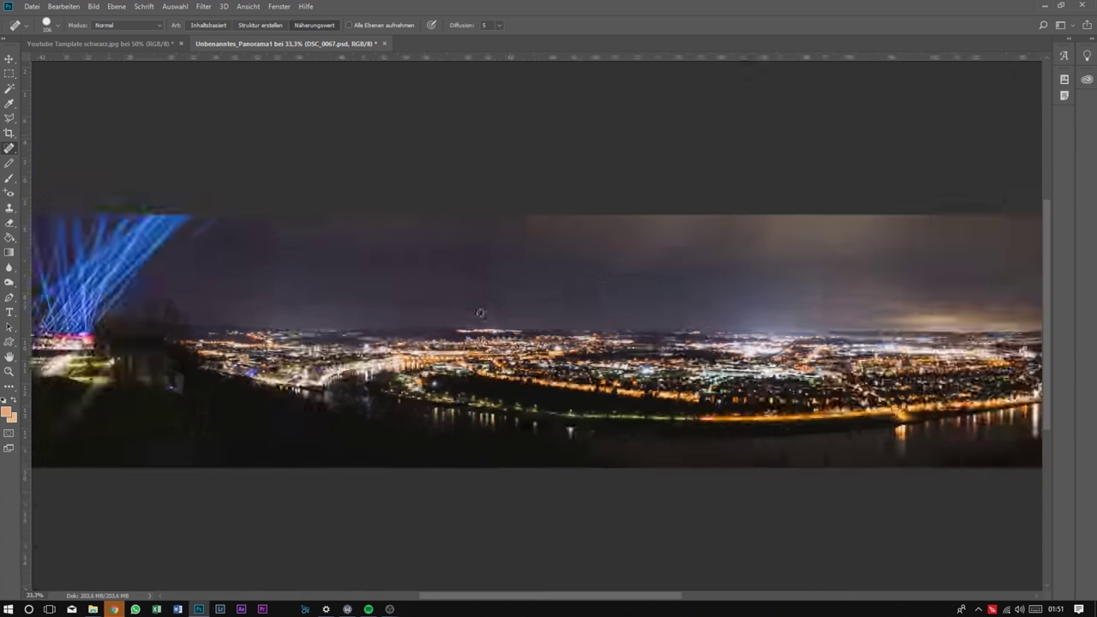
left_click_drag(481, 313, 485, 245)
scroll(472, 331, "up", 1)
mouse_move(476, 334)
left_mouse_down()
mouse_move(486, 305)
mouse_move(463, 304)
mouse_move(468, 295)
left_mouse_up()
key("ctrl+plus")
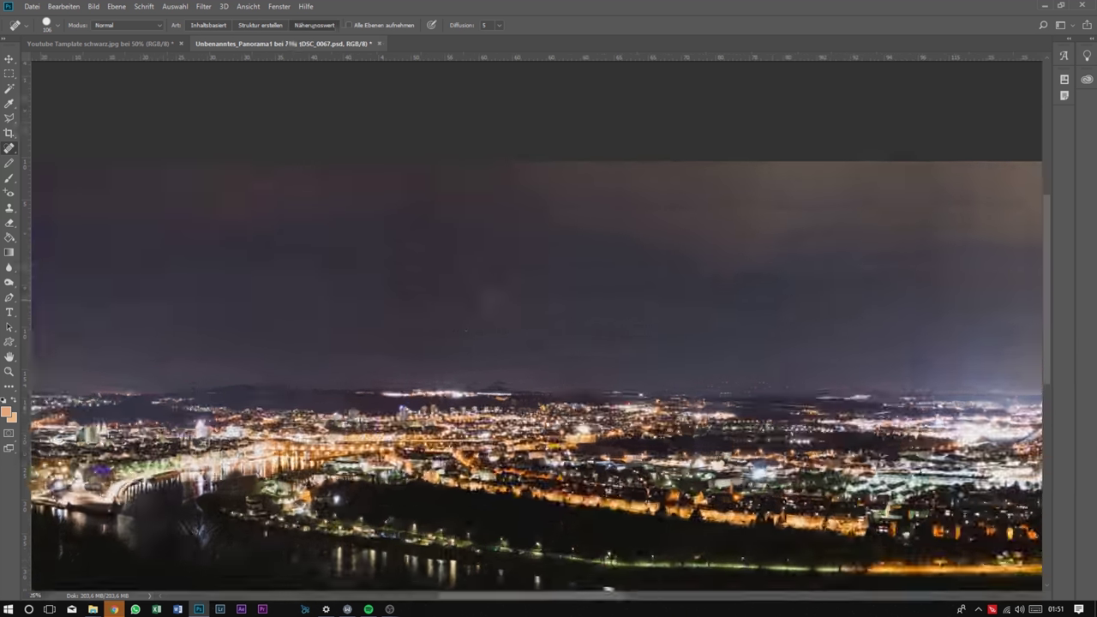
mouse_move(400, 272)
left_mouse_down()
mouse_move(435, 308)
mouse_move(402, 273)
left_mouse_up()
left_click_drag(415, 321, 440, 291)
Examine the stitching along the lit riverside path in close detail, and then the panorama as a whole.
key("ctrl+minus")
left_click_drag(457, 597, 501, 610)
scroll(591, 394, "up", 3)
scroll(591, 394, "up", 7)
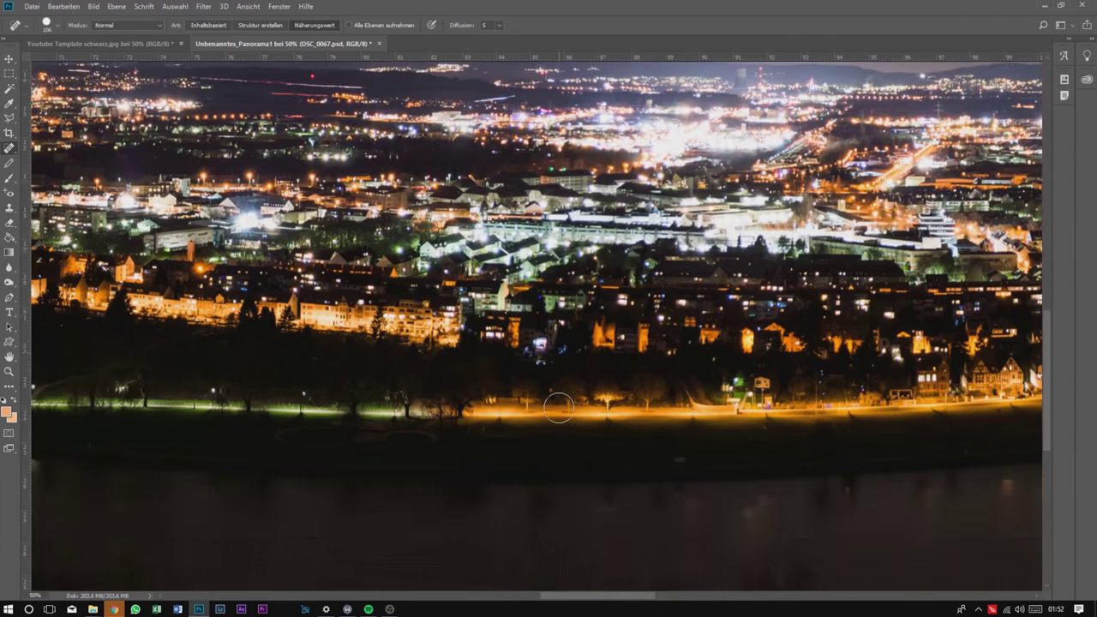
scroll(551, 568, "up", 3)
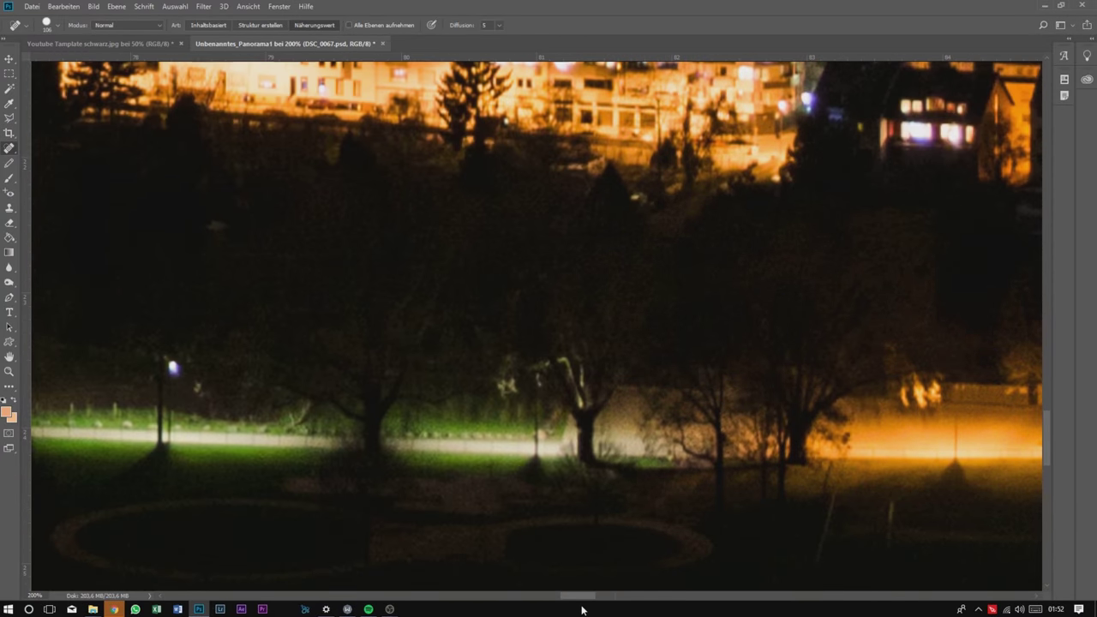
scroll(545, 377, "down", 7)
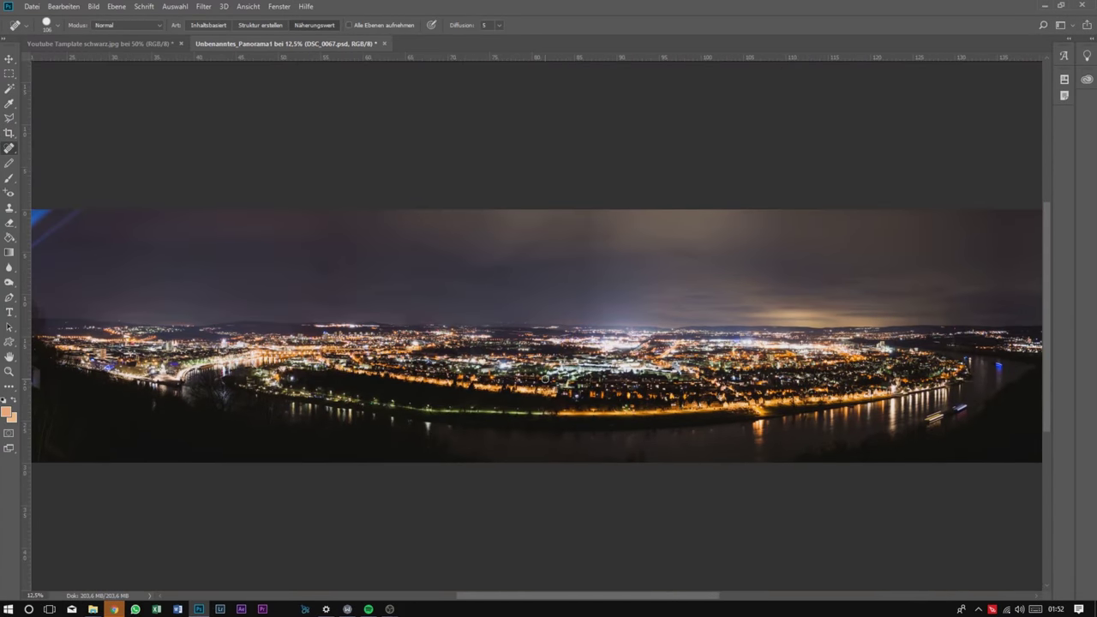
scroll(545, 378, "down", 1)
Preview a hue shift of -18 on the whole panorama with Hue/Saturation and discard the adjustment.
left_click(94, 6)
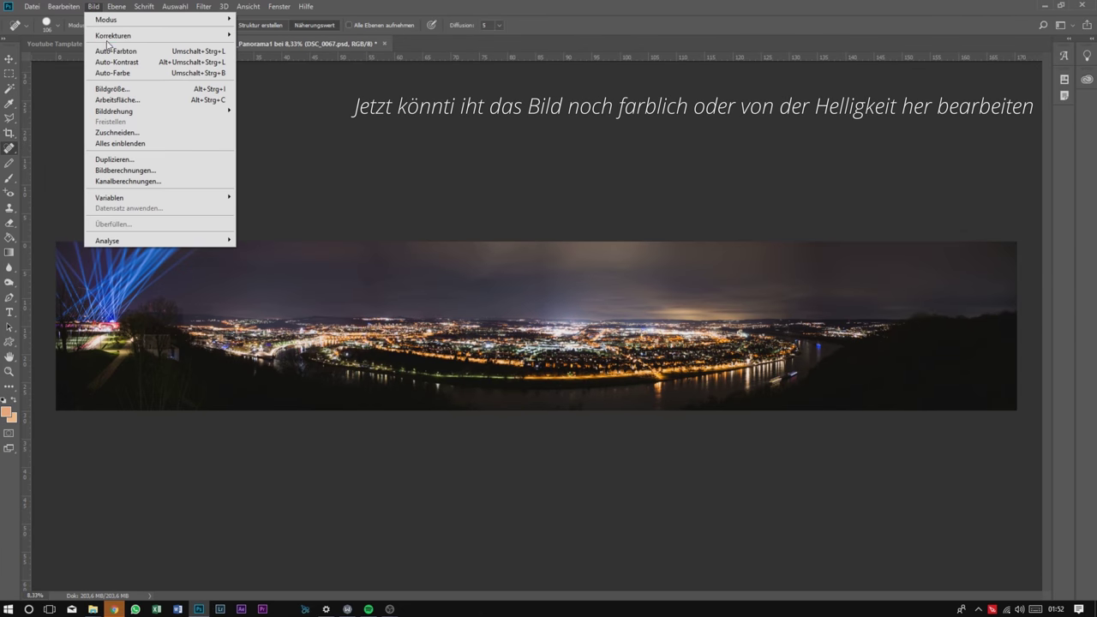
mouse_move(115, 36)
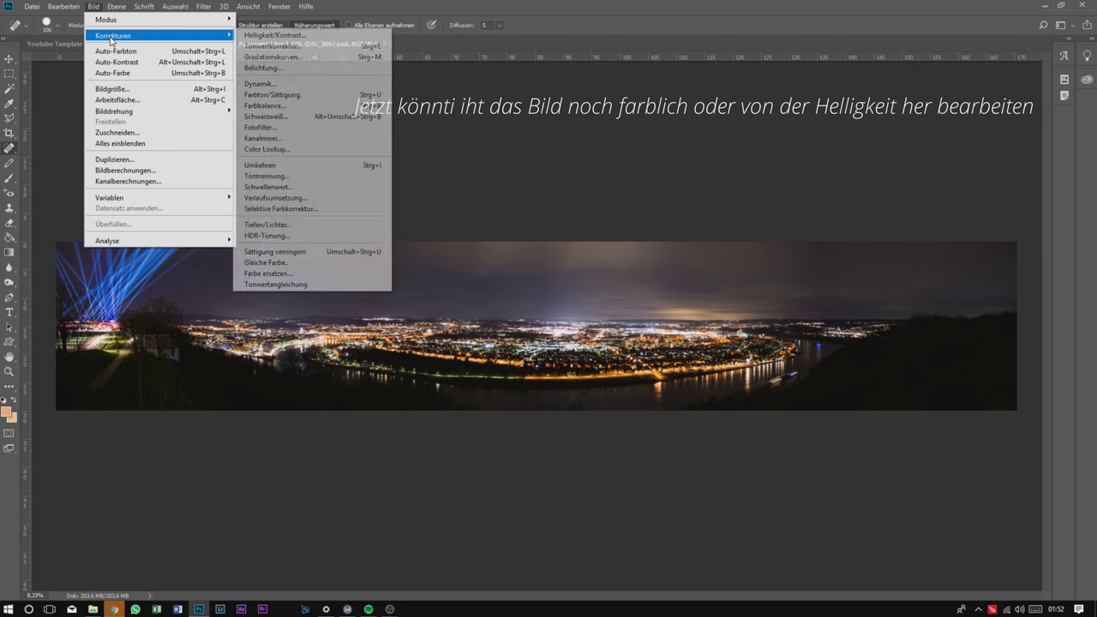
left_click(265, 94)
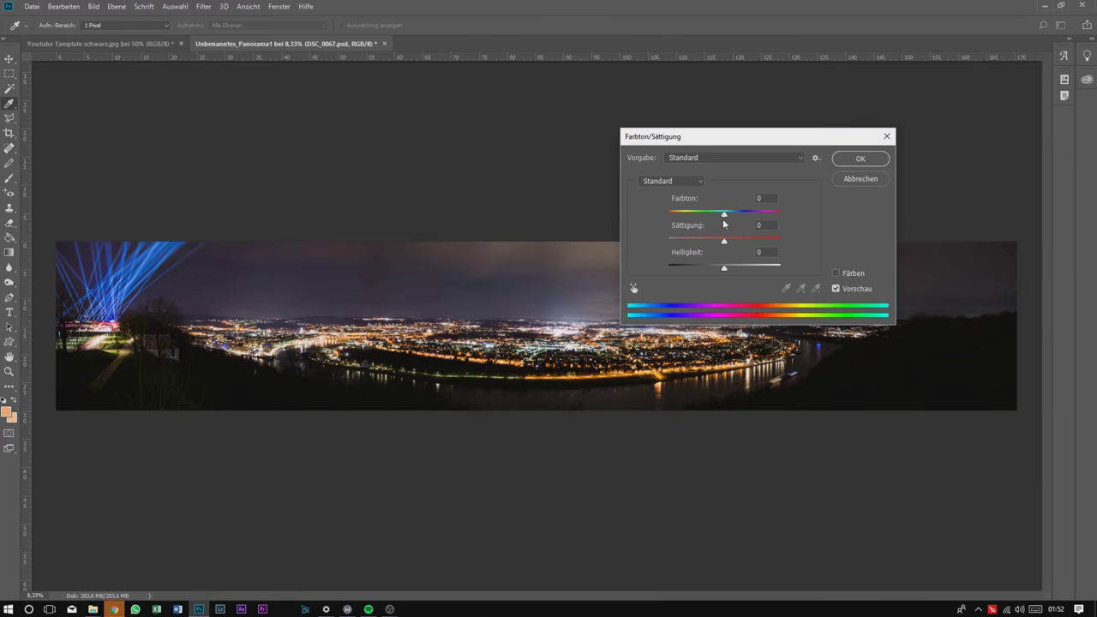
mouse_move(726, 218)
left_mouse_down()
mouse_move(747, 215)
mouse_move(656, 229)
mouse_move(767, 233)
mouse_move(715, 229)
left_mouse_up()
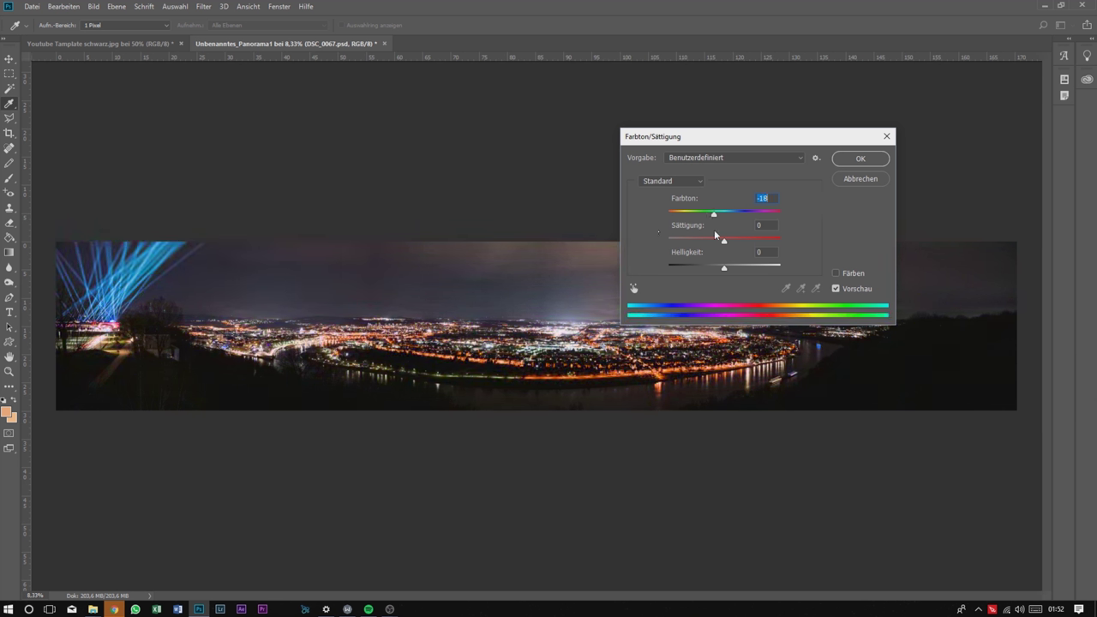
left_click(859, 179)
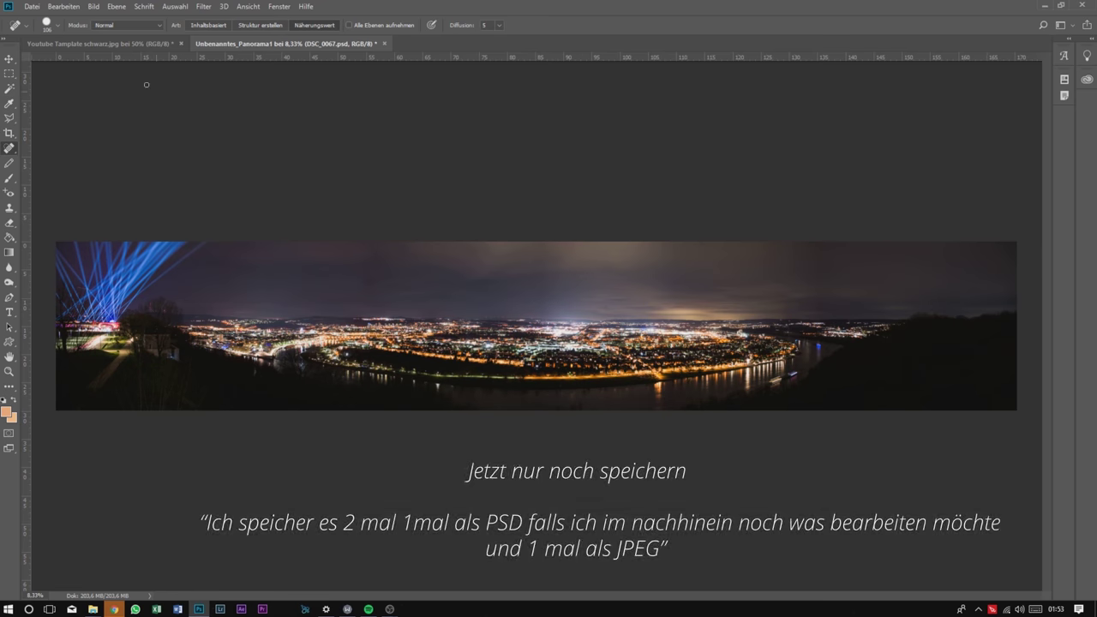
Start saving the panorama as a new file and choose the folder Desktop > Fotografie > Bilder > Festungsleuchten.
left_click(32, 7)
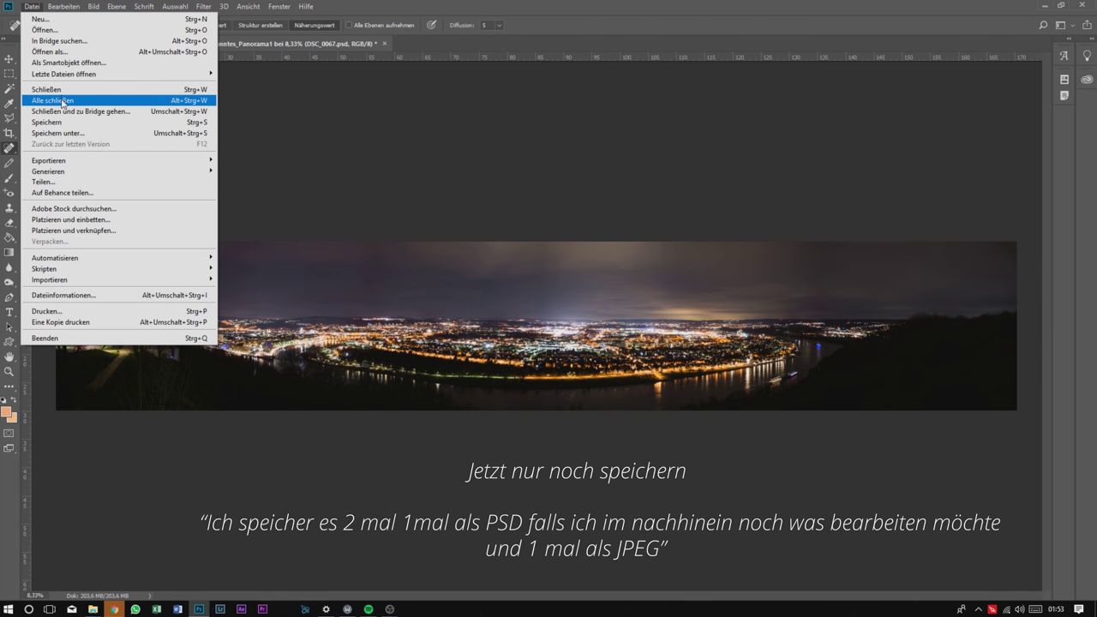
left_click(74, 133)
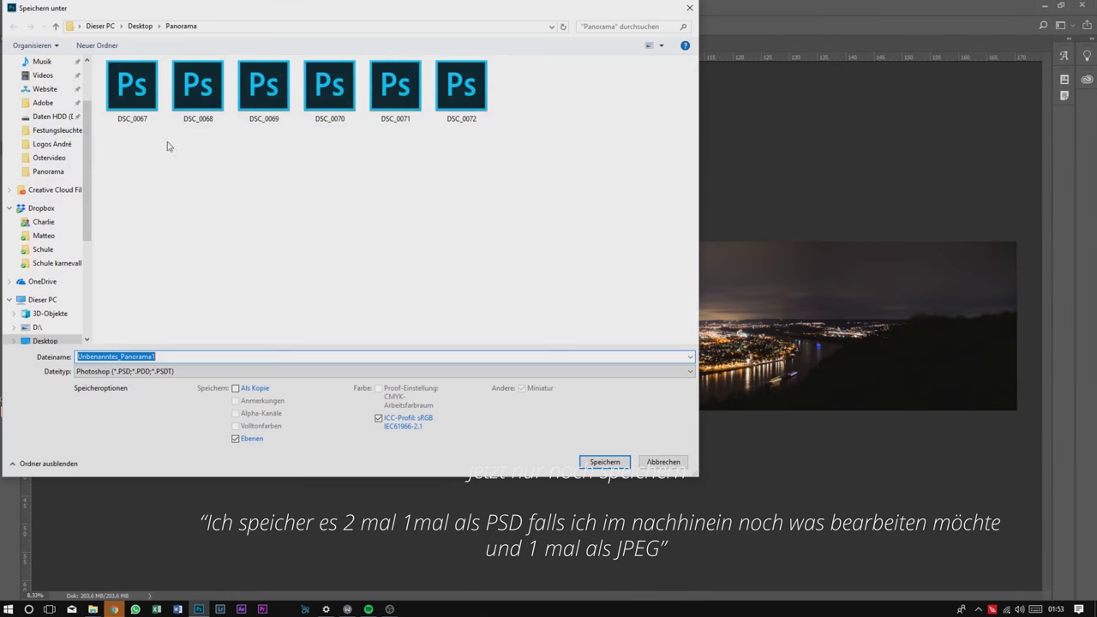
scroll(43, 111, "up", 3)
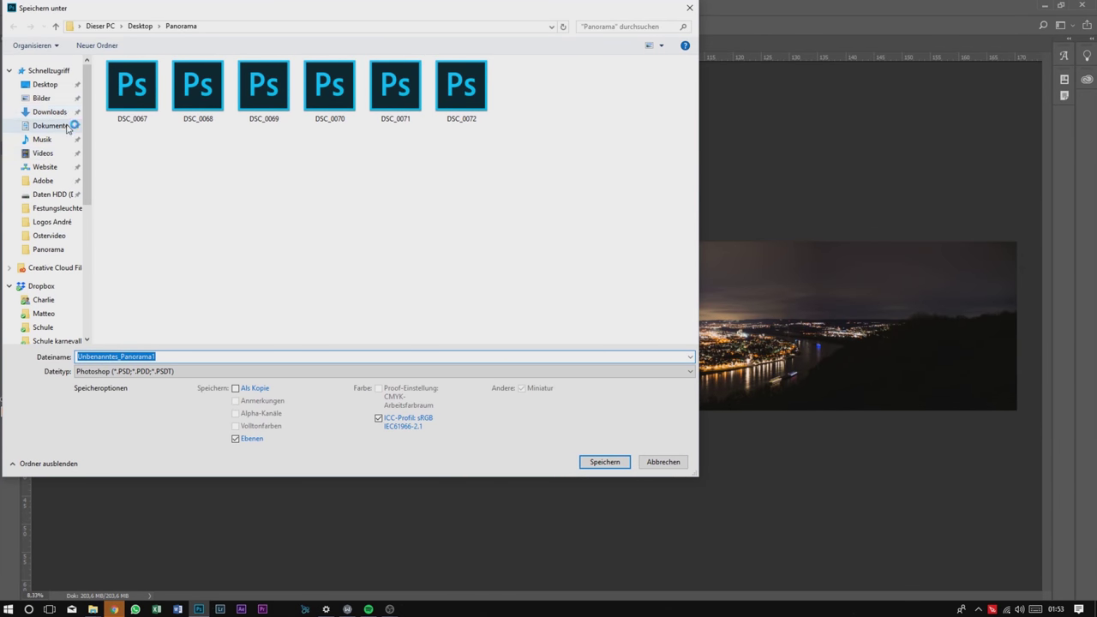
left_click(48, 70)
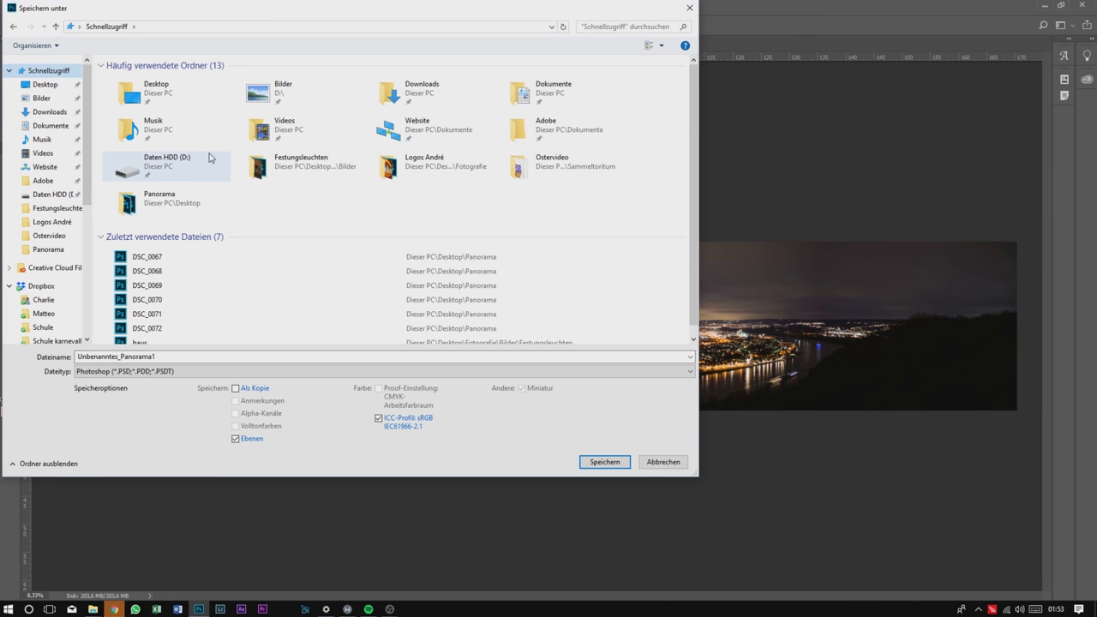
double_click(199, 101)
double_click(215, 105)
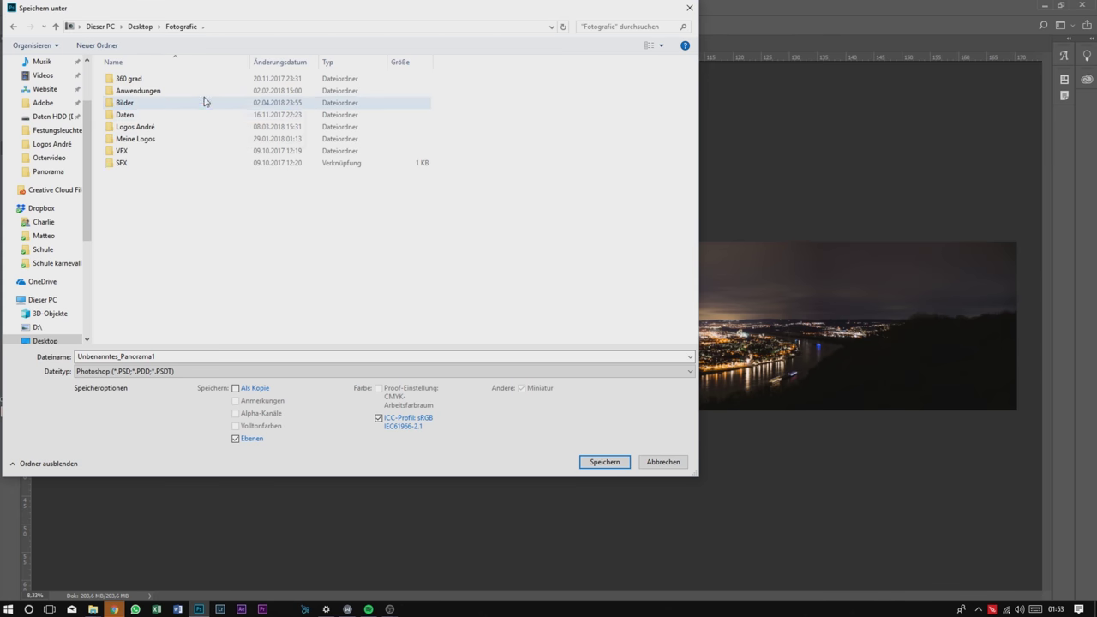
double_click(158, 106)
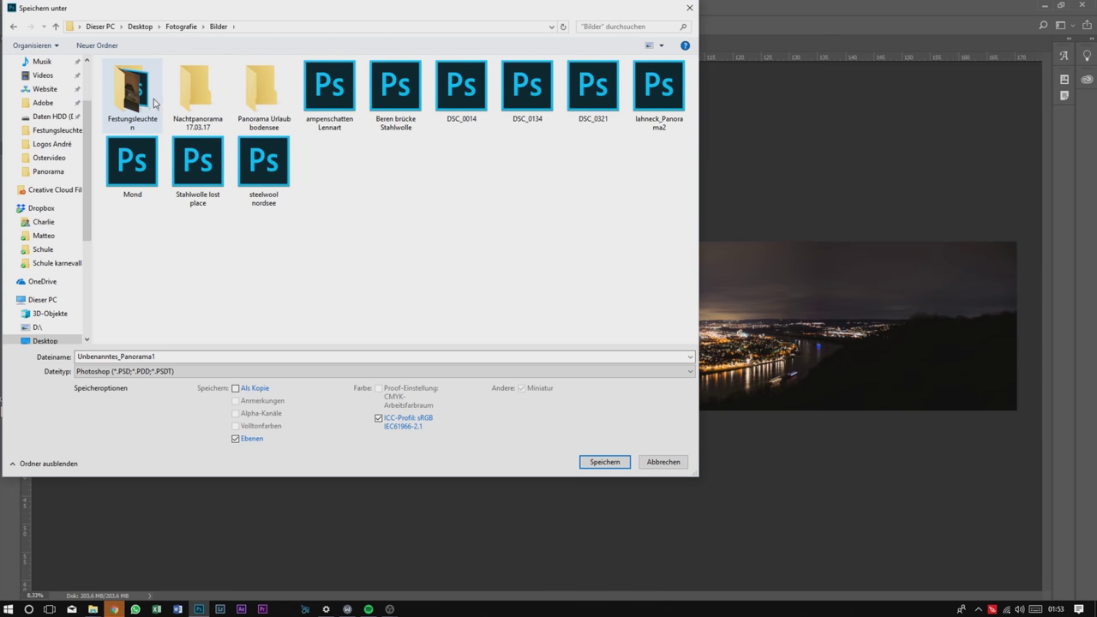
double_click(154, 103)
Save the panorama in Photoshop format under the file name "Panorama 2", keeping layers and maximised compatibility.
double_click(164, 356)
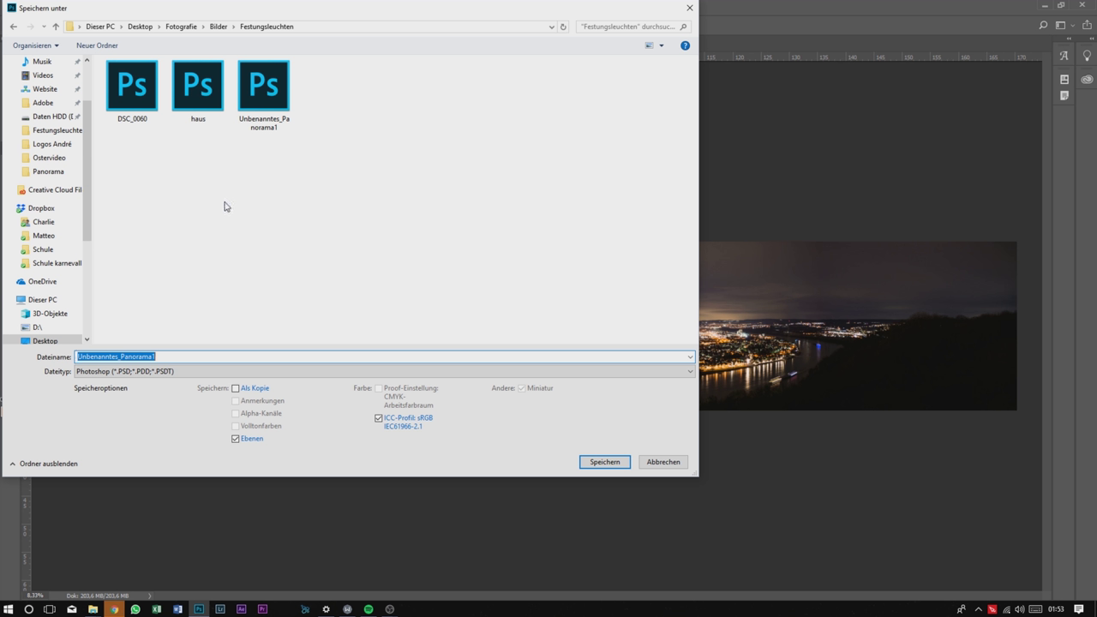
key("BackSpace")
type("Pan")
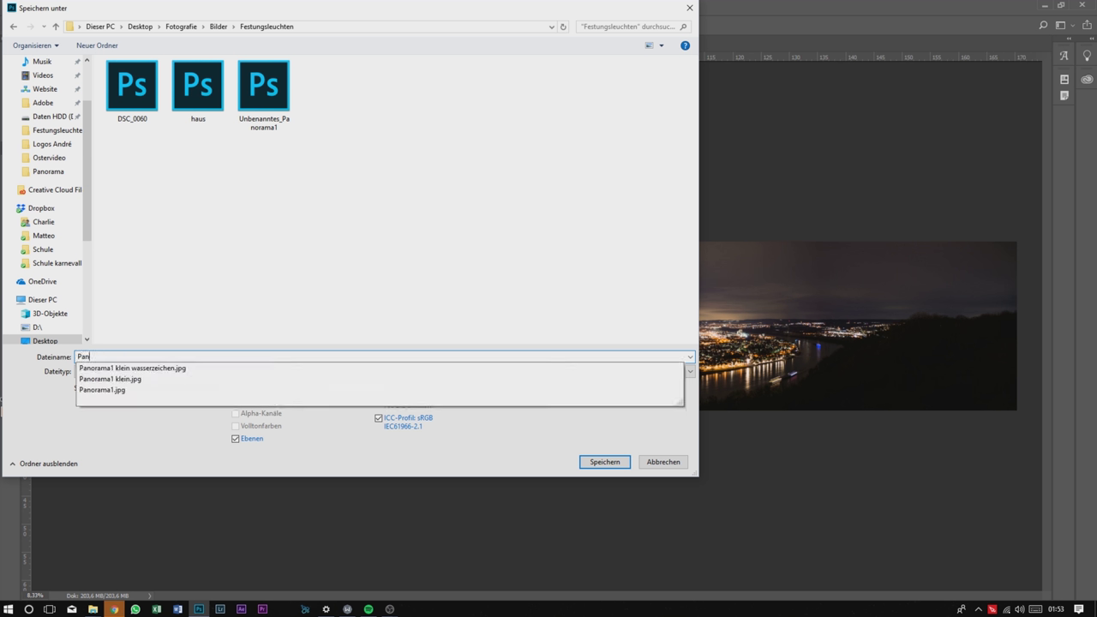
type("orama 2")
left_click(144, 371)
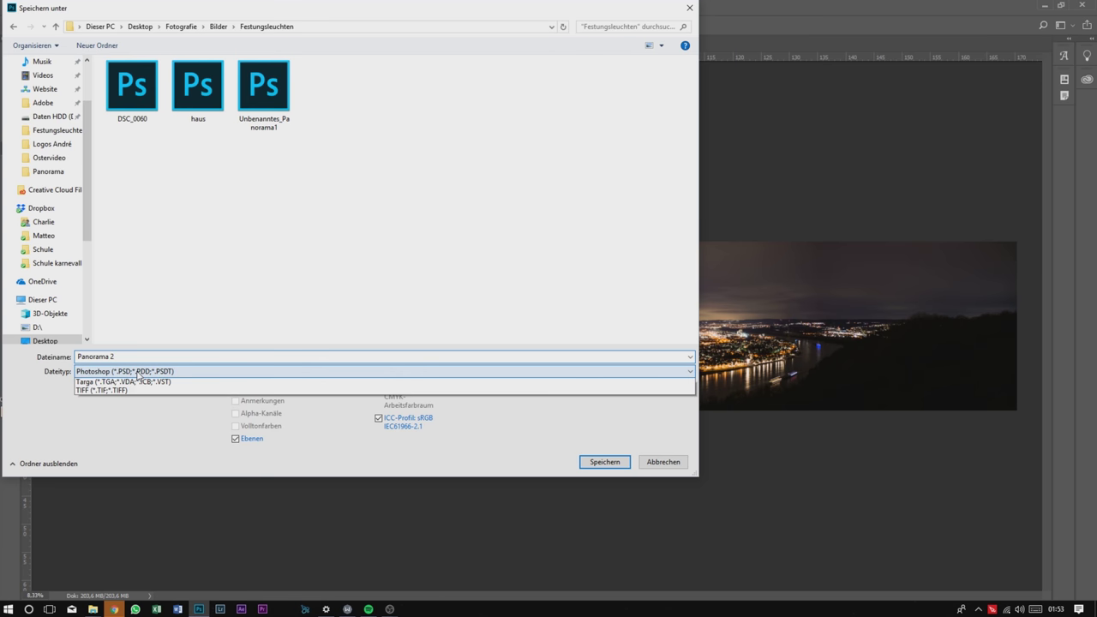
left_click(140, 378)
left_click(603, 461)
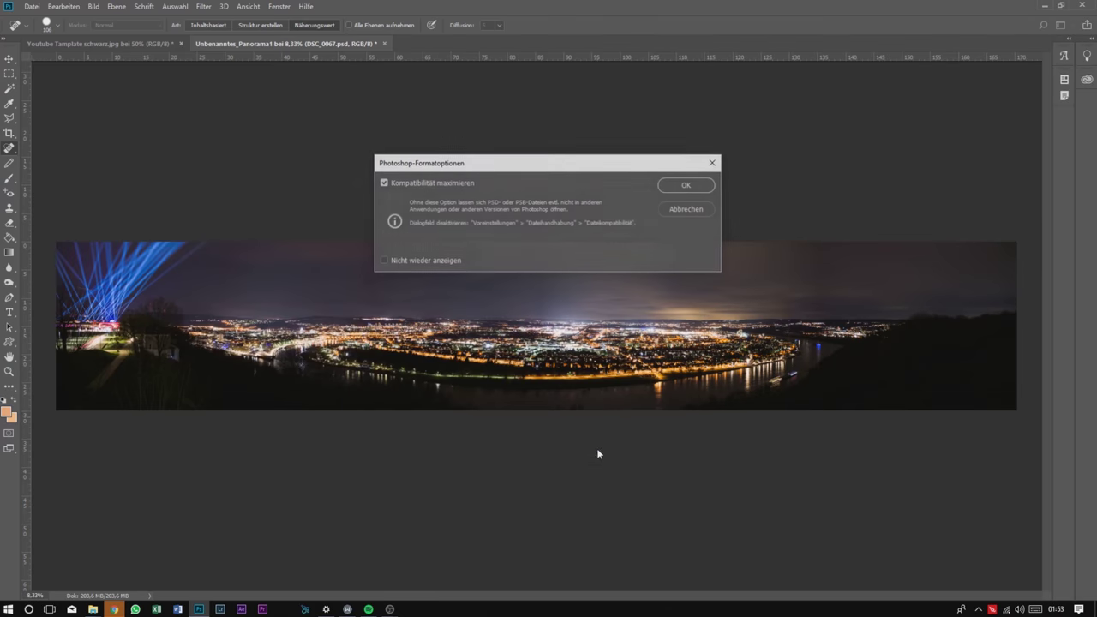
left_click(702, 185)
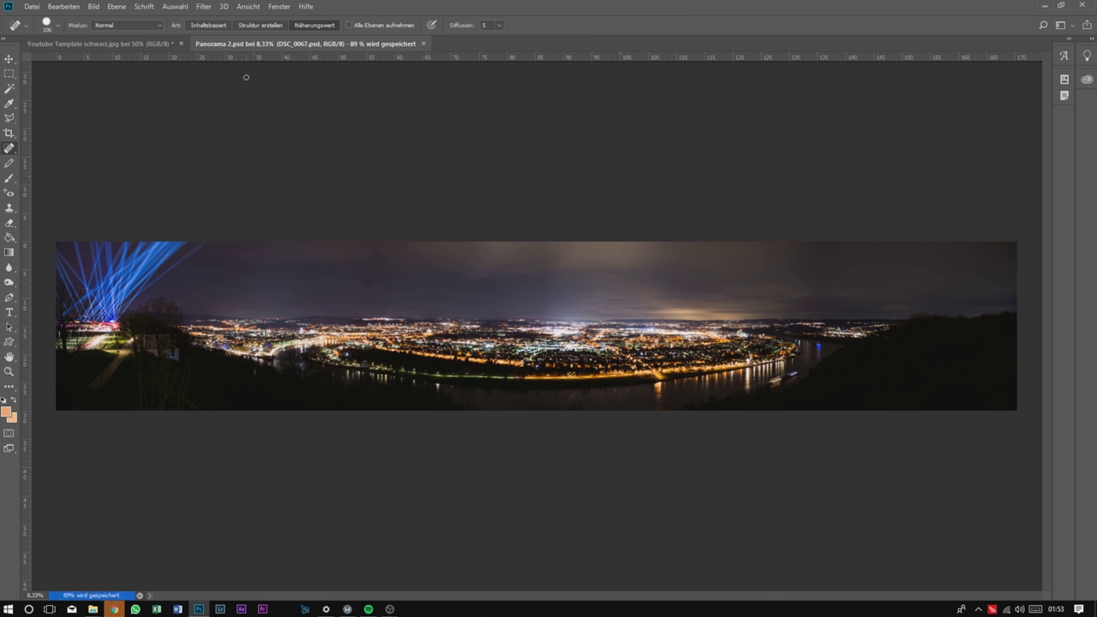
Save another version of Panorama 2 as a JPEG in the same folder, with raised image quality and the Baseline (Standard) format option.
left_click(33, 7)
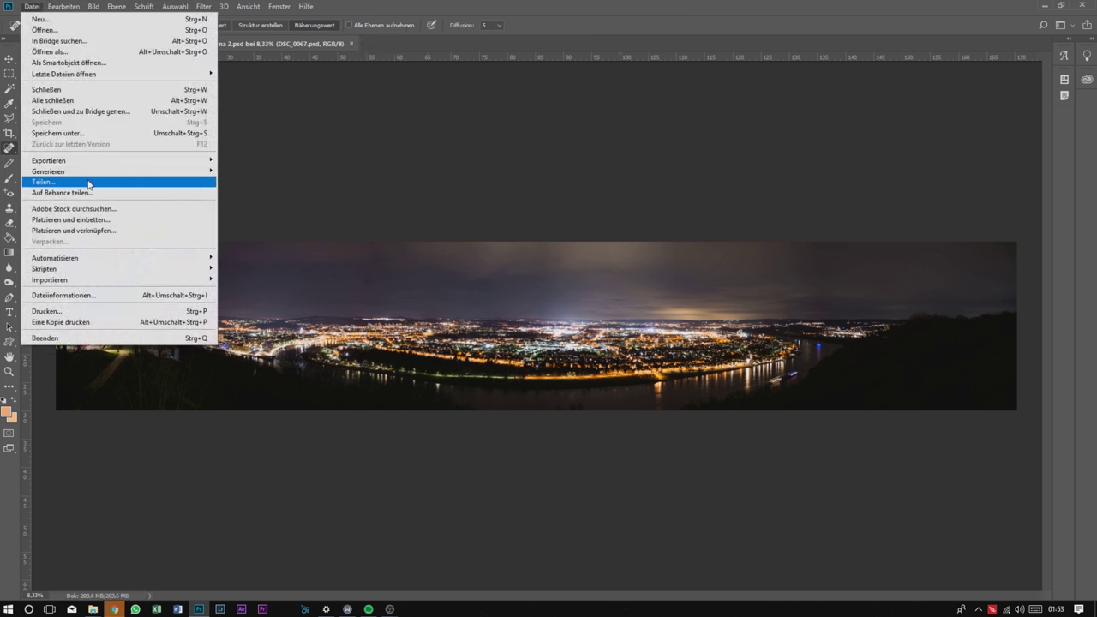
left_click(66, 131)
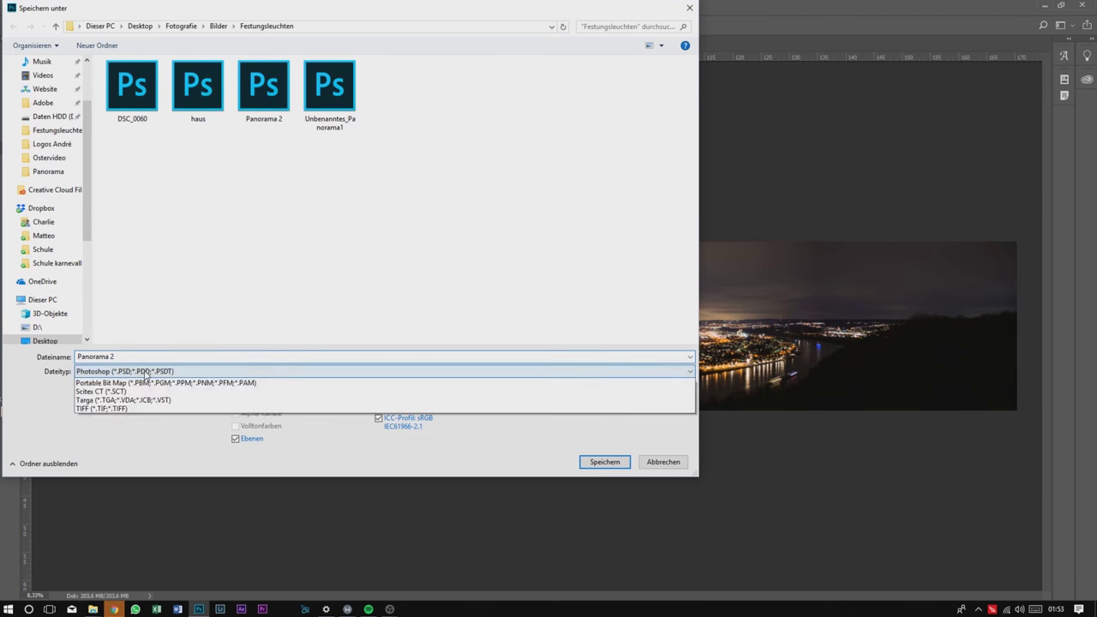
left_click(146, 371)
left_click(171, 471)
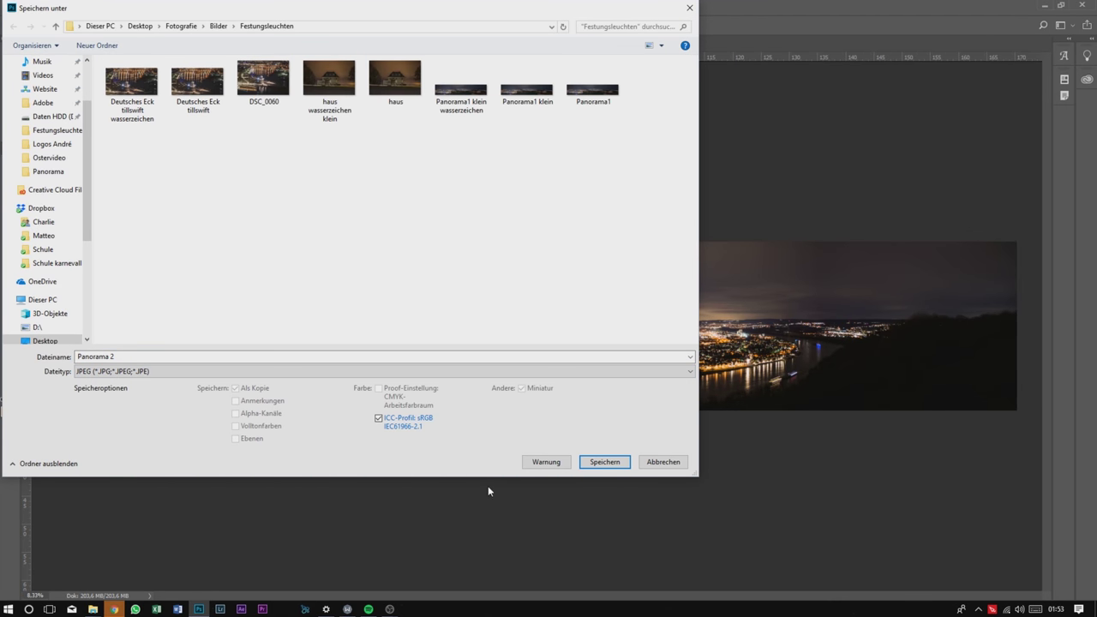
left_click(585, 461)
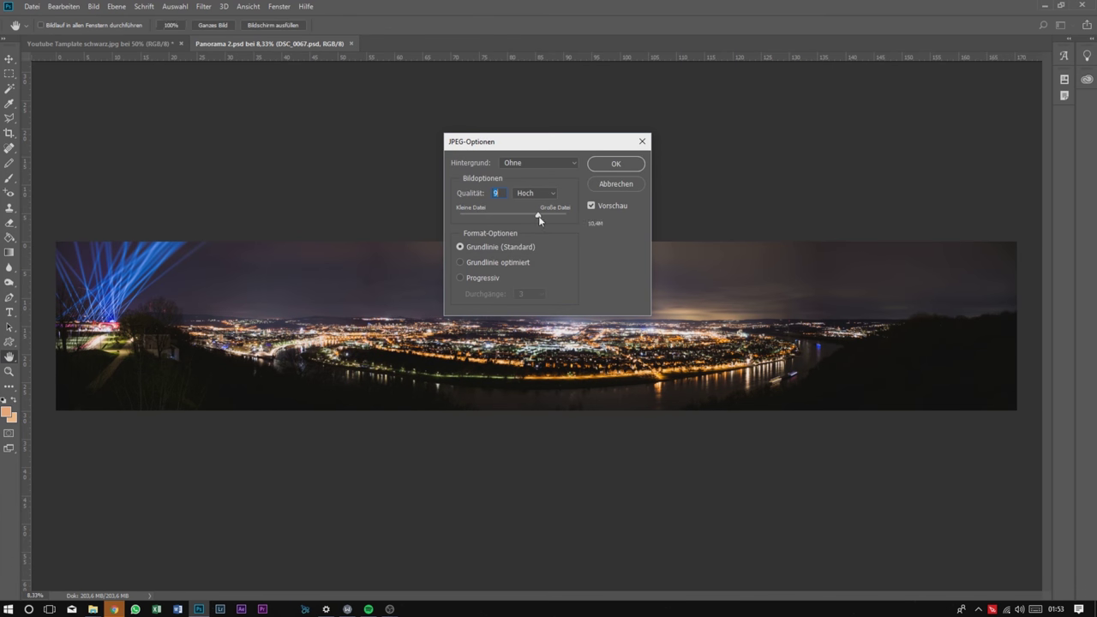
left_click_drag(538, 214, 558, 216)
left_click(616, 164)
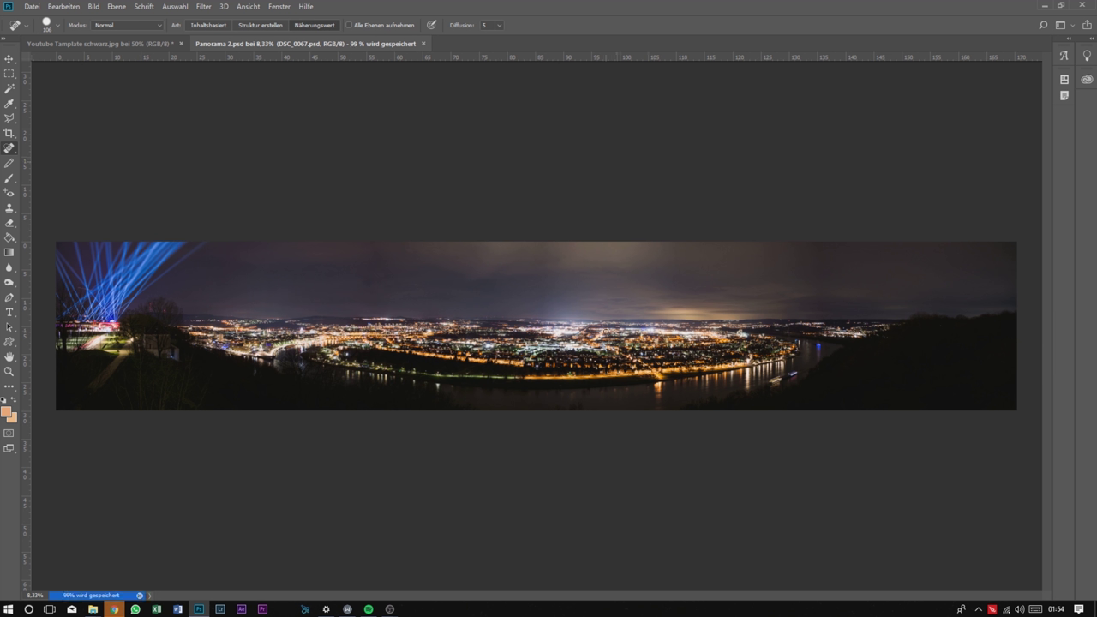